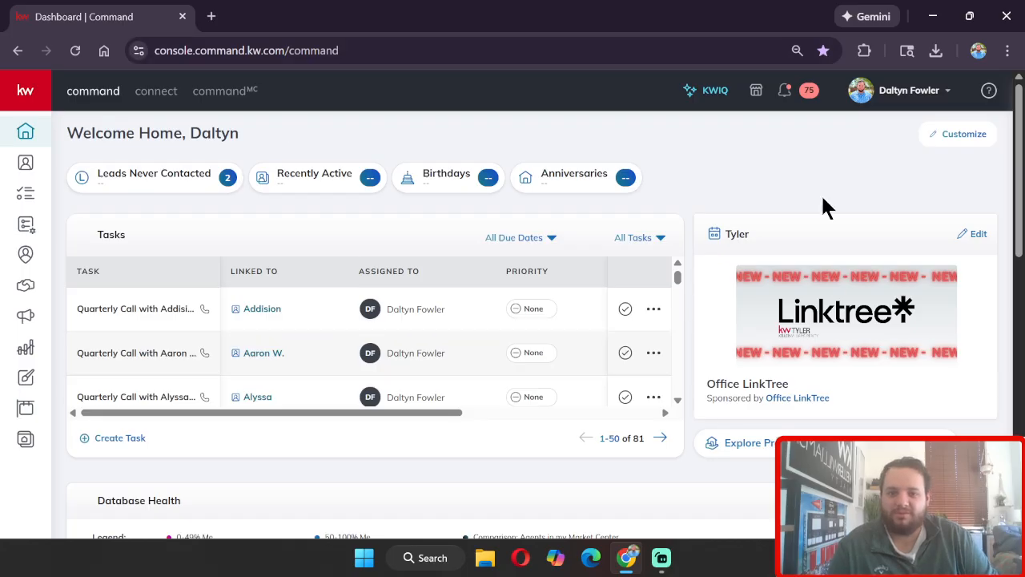
Step: Open the Office LinkTree page from the Command dashboard
{"action": "left_click", "coordinate": [795, 403]}
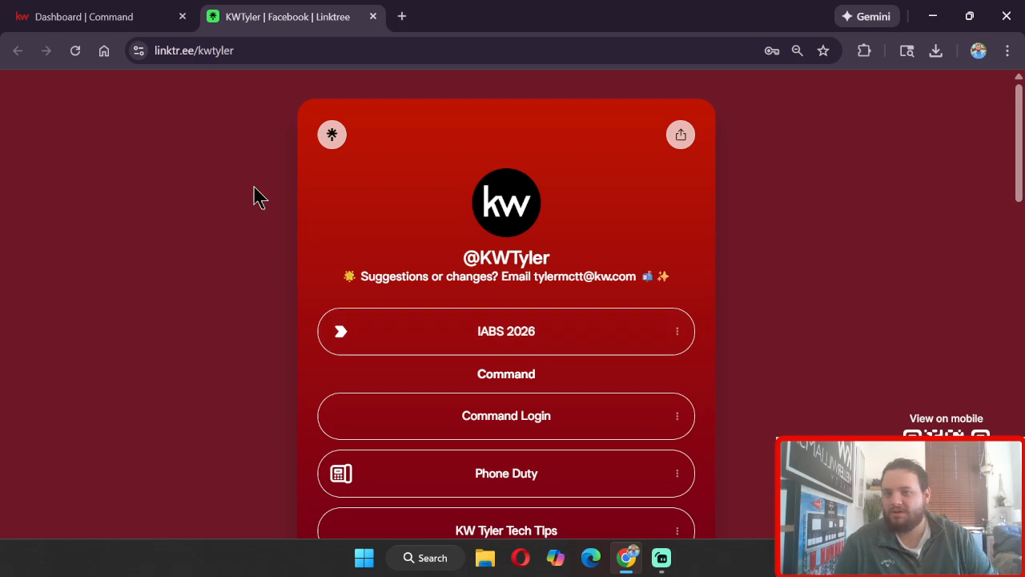
{"action": "left_click", "coordinate": [283, 50]}
{"action": "left_click", "coordinate": [179, 114]}
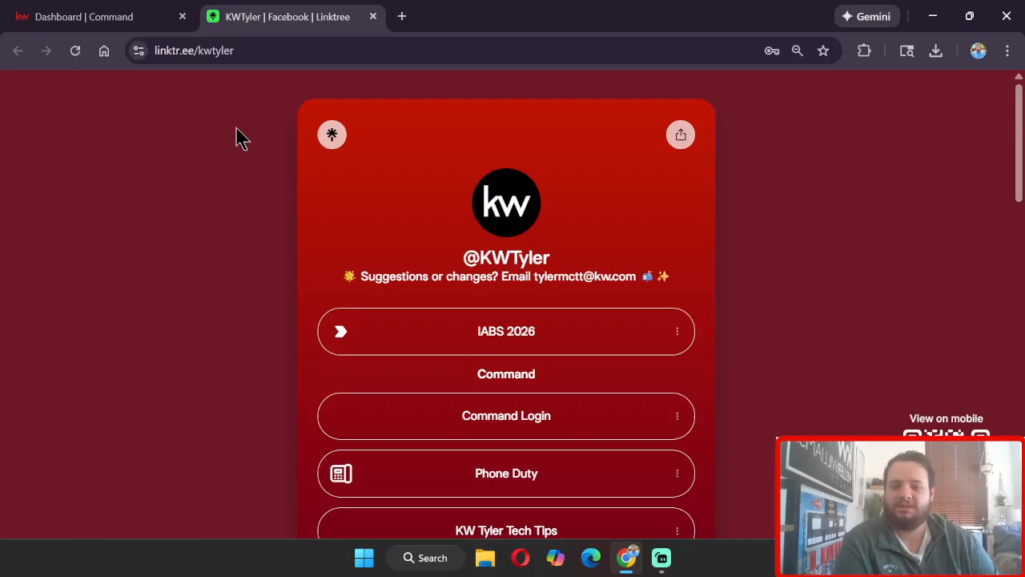
{"action": "scroll", "coordinate": [245, 148], "scroll_direction": "down", "scroll_amount": 2}
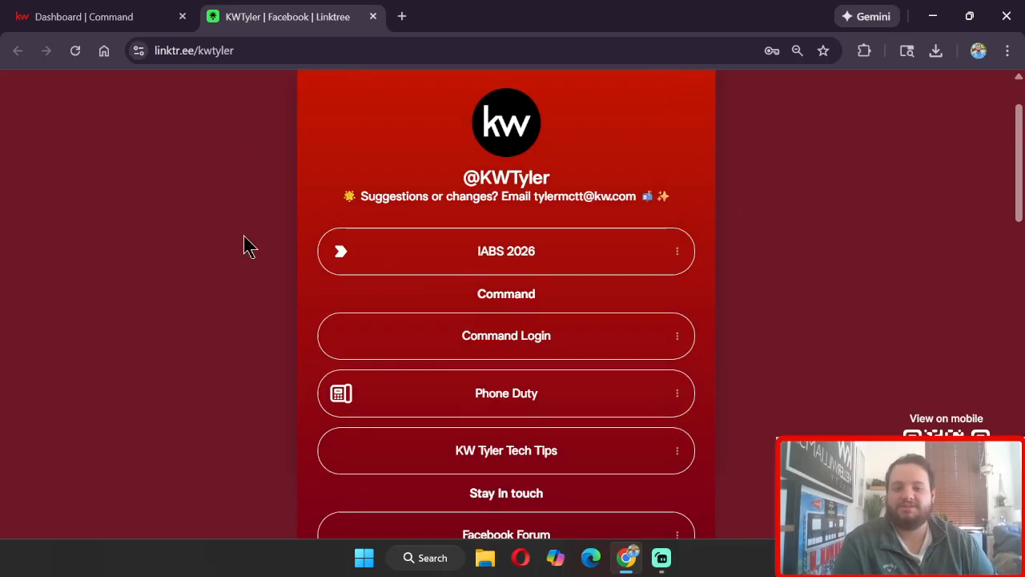
{"action": "scroll", "coordinate": [336, 257], "scroll_direction": "up", "scroll_amount": 2}
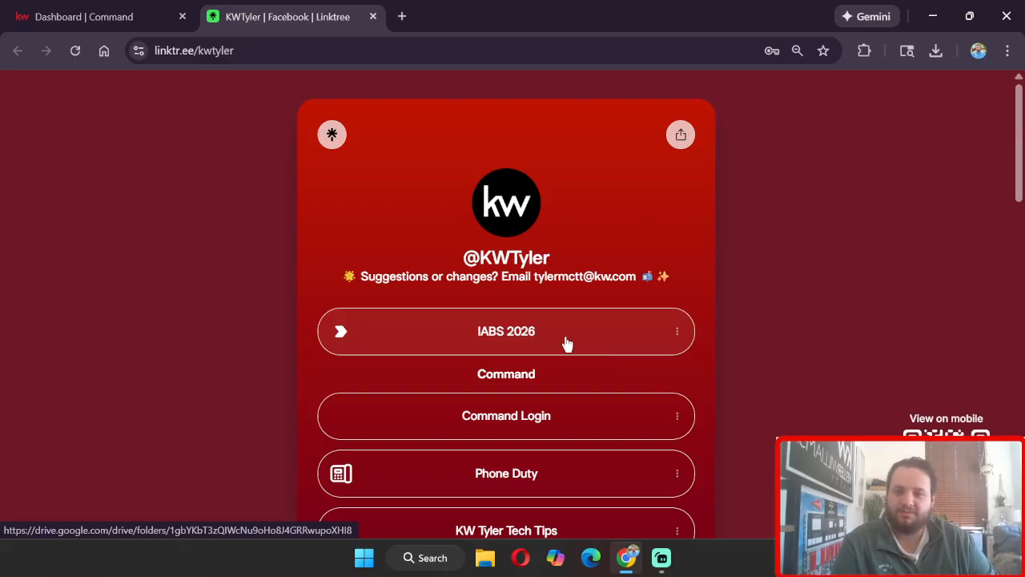
Step: Follow the IABS 2026 link and preview IABS 2026.pdf, examining its license holder contact information section
{"action": "left_click", "coordinate": [573, 344]}
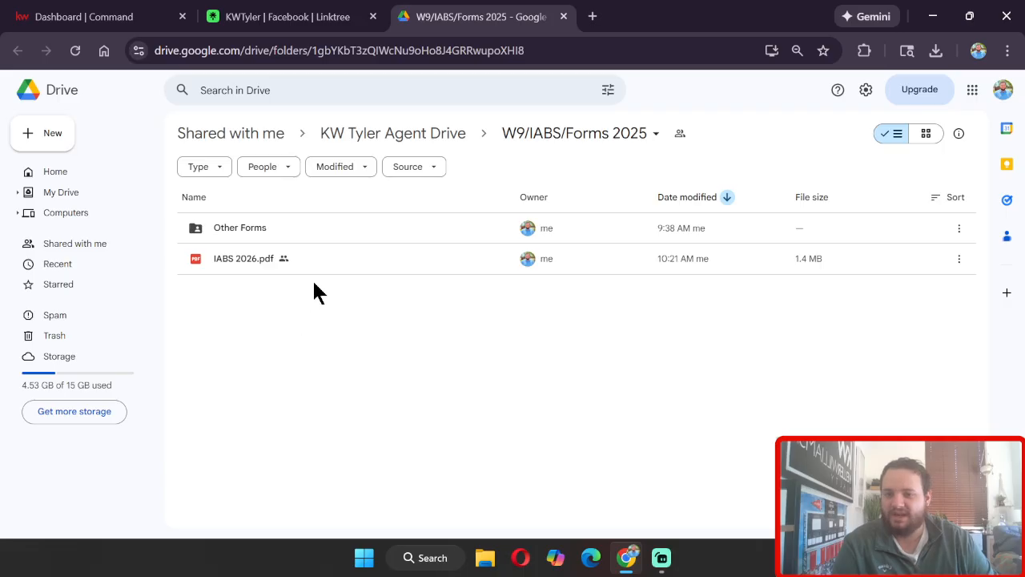
{"action": "double_click", "coordinate": [350, 262]}
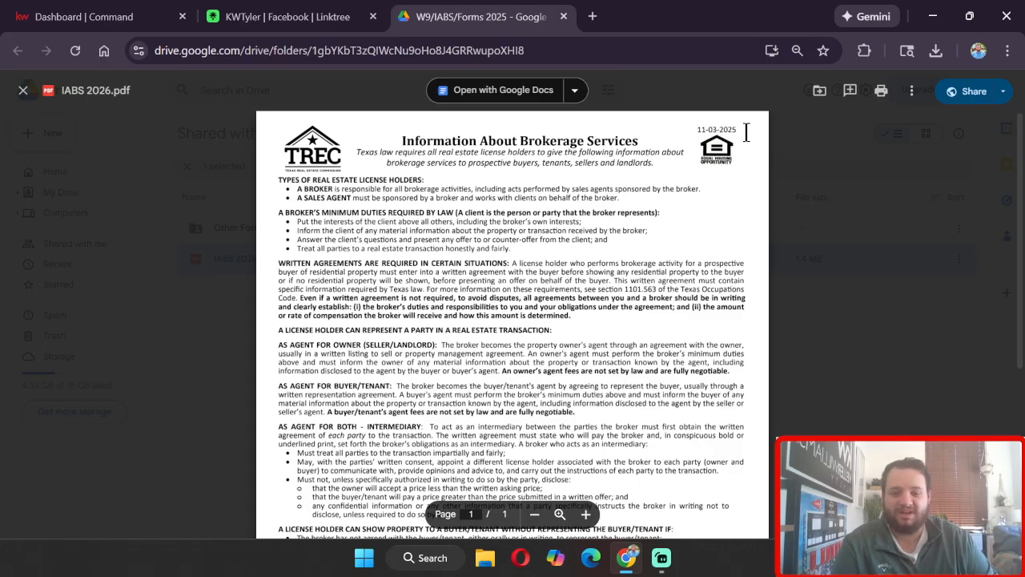
{"action": "scroll", "coordinate": [746, 132], "scroll_direction": "down", "scroll_amount": 3}
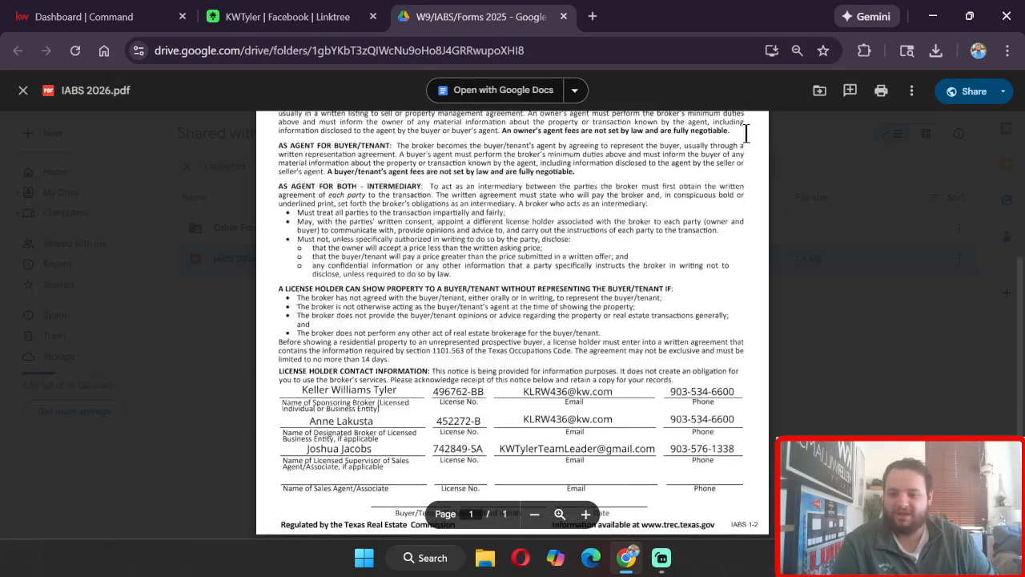
{"action": "scroll", "coordinate": [746, 132], "scroll_direction": "down", "scroll_amount": 1}
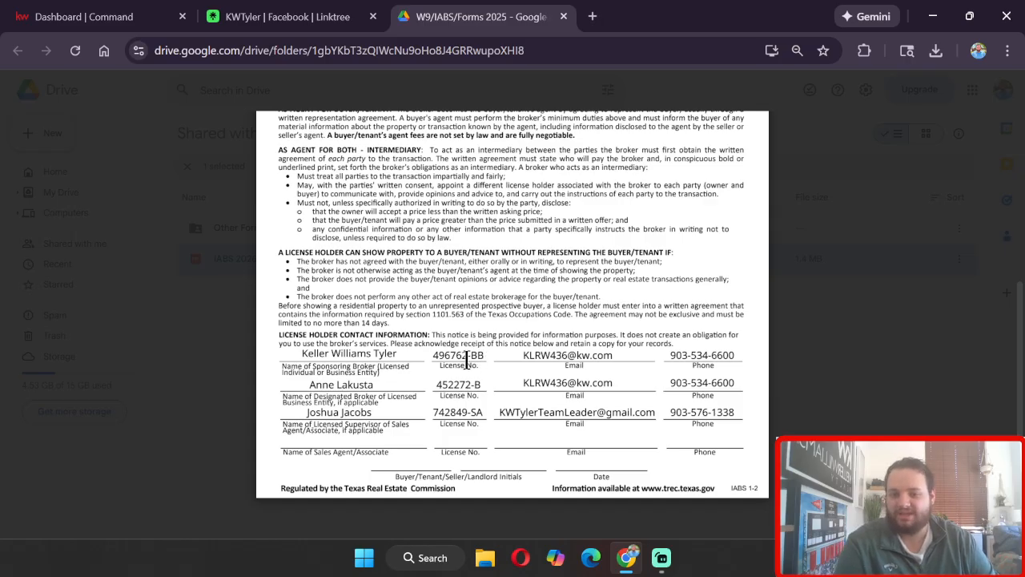
{"action": "left_click_drag", "start_coordinate": [467, 358], "coordinate": [492, 360]}
{"action": "left_click", "coordinate": [493, 359]}
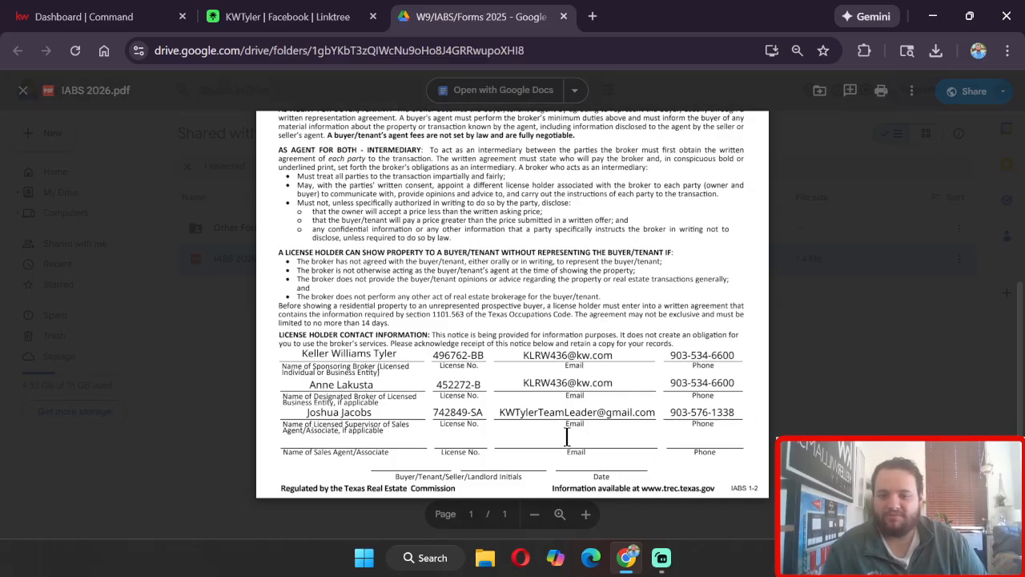
{"action": "key", "text": "Escape"}
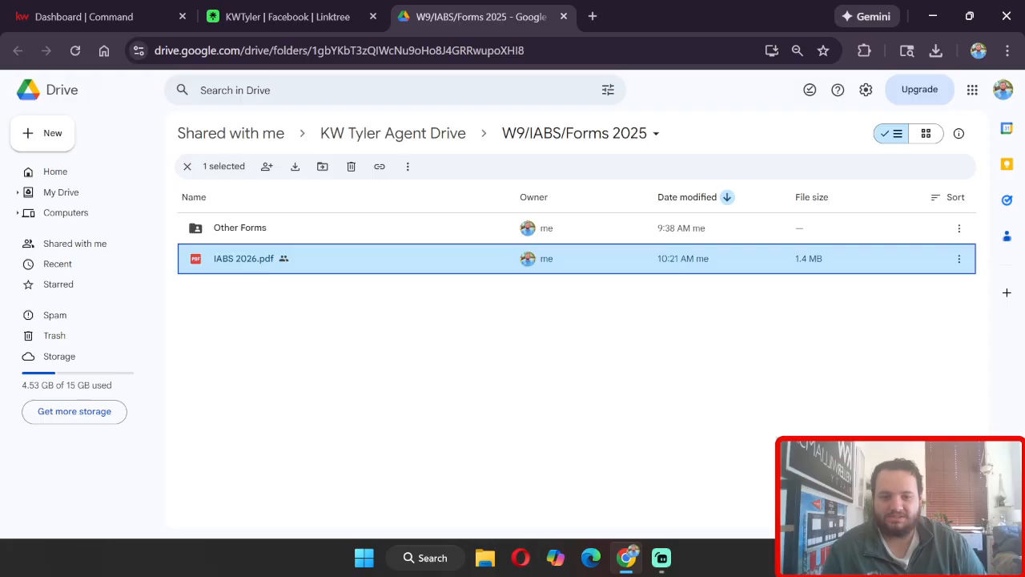
Step: Reopen IABS 2026.pdf, download it, and open the downloaded copy in the browser
{"action": "double_click", "coordinate": [450, 260]}
{"action": "scroll", "coordinate": [535, 333], "scroll_direction": "down", "scroll_amount": 3}
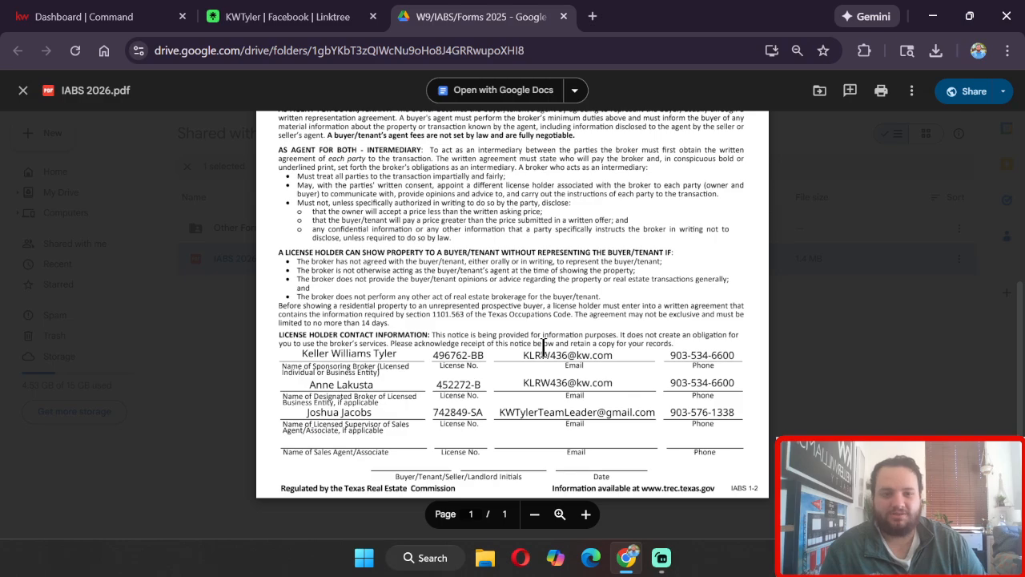
{"action": "scroll", "coordinate": [542, 350], "scroll_direction": "up", "scroll_amount": 5}
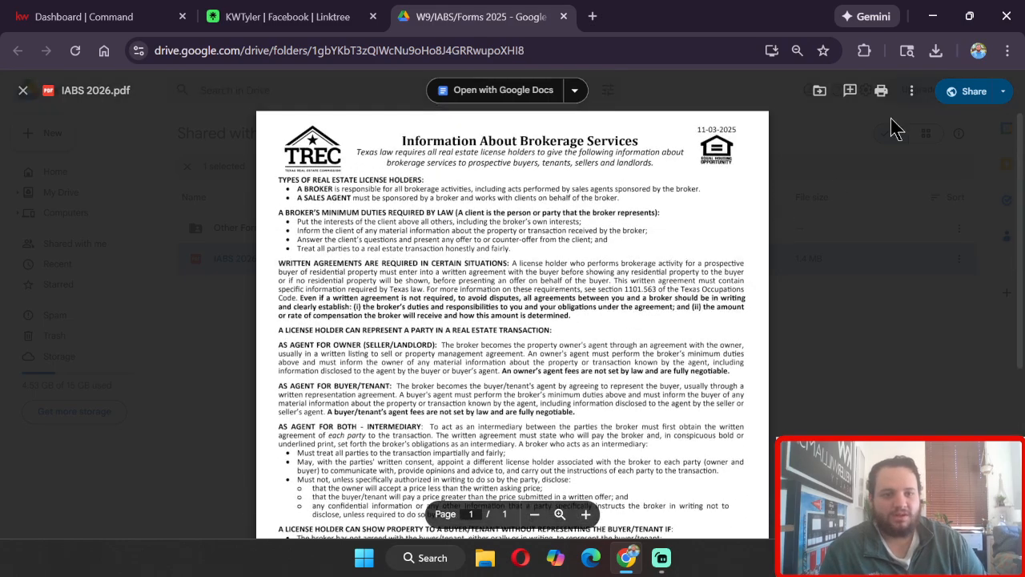
{"action": "left_click", "coordinate": [913, 93]}
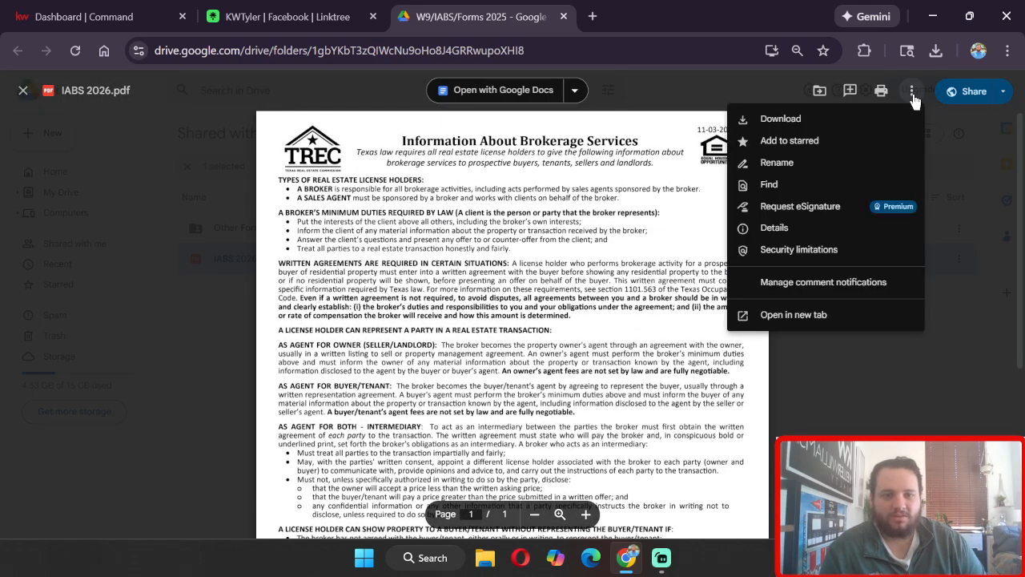
{"action": "left_click", "coordinate": [795, 124]}
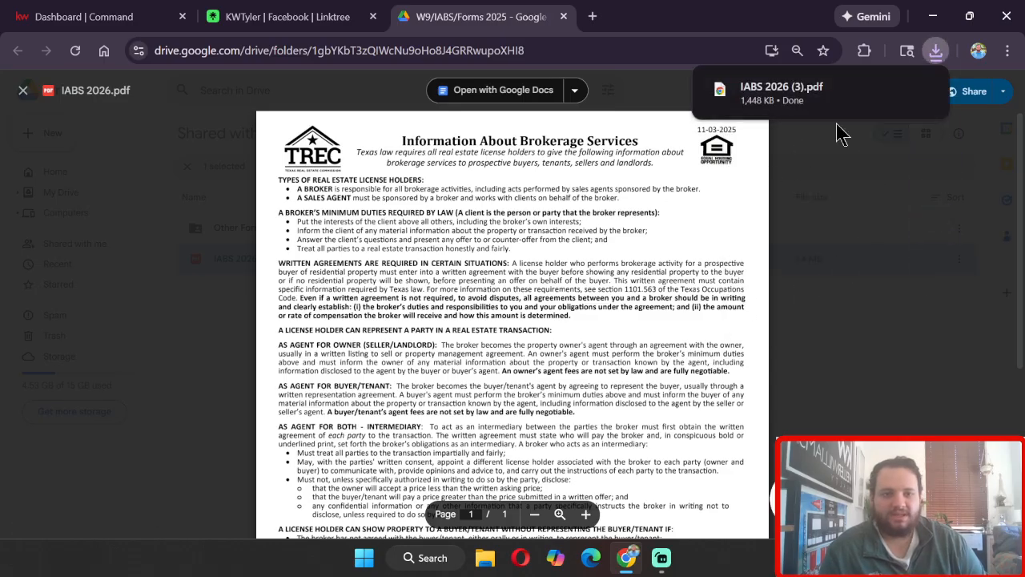
{"action": "mouse_move", "coordinate": [829, 105]}
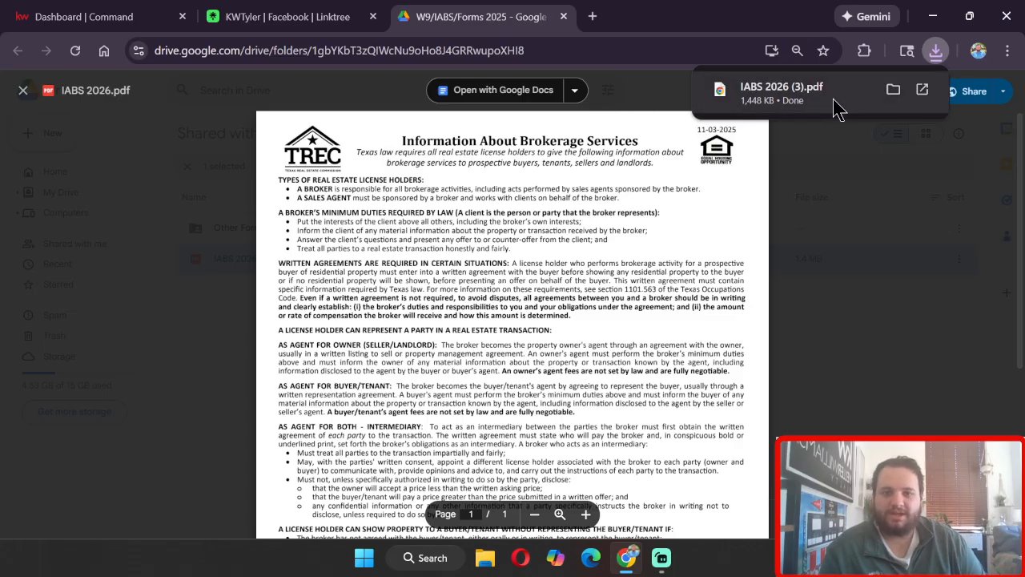
{"action": "left_click", "coordinate": [833, 100]}
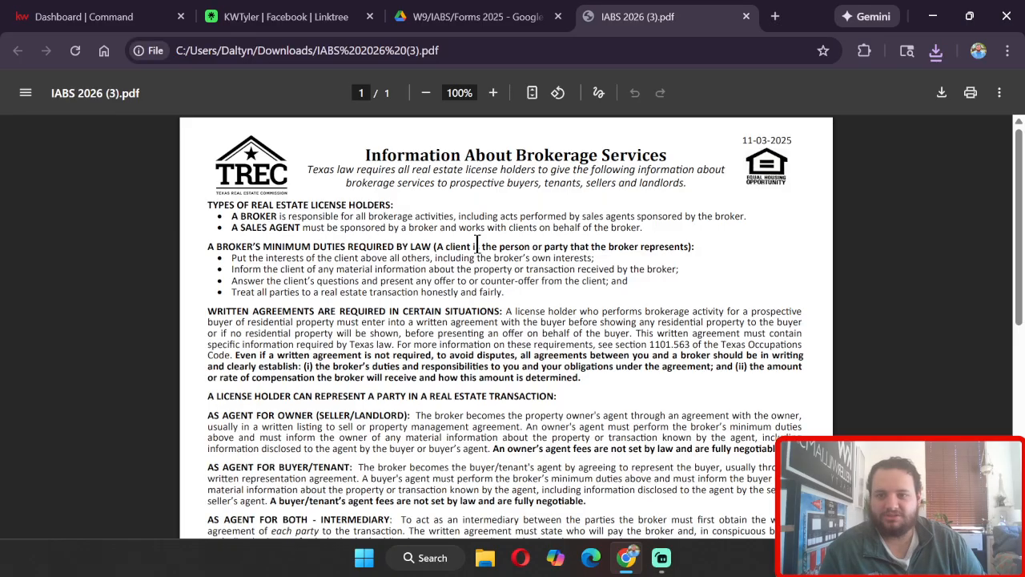
Step: Enter the sales agent's full name in the form's license holder contact information section
{"action": "scroll", "coordinate": [712, 323], "scroll_direction": "down", "scroll_amount": 2}
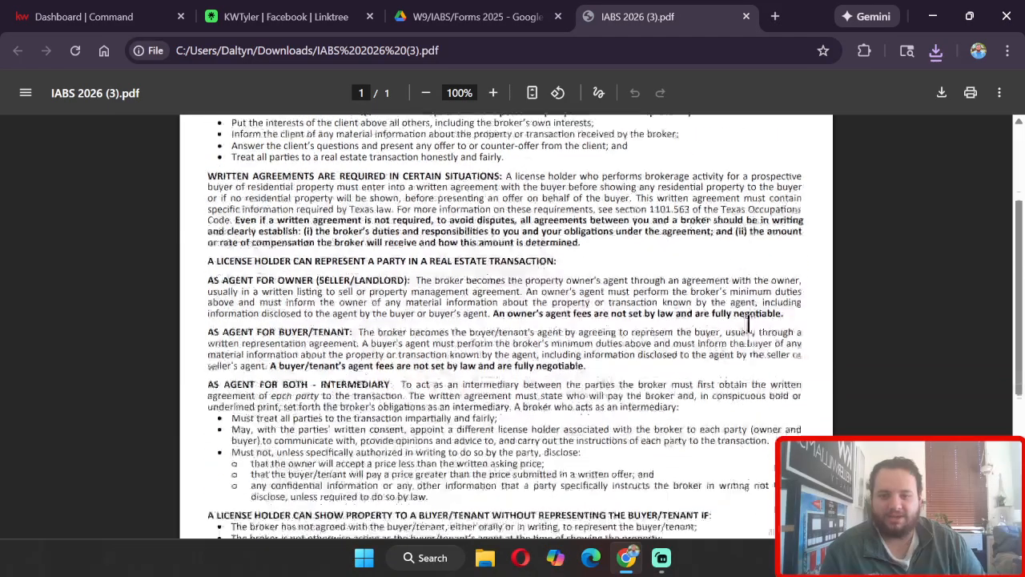
{"action": "scroll", "coordinate": [749, 324], "scroll_direction": "down", "scroll_amount": 4}
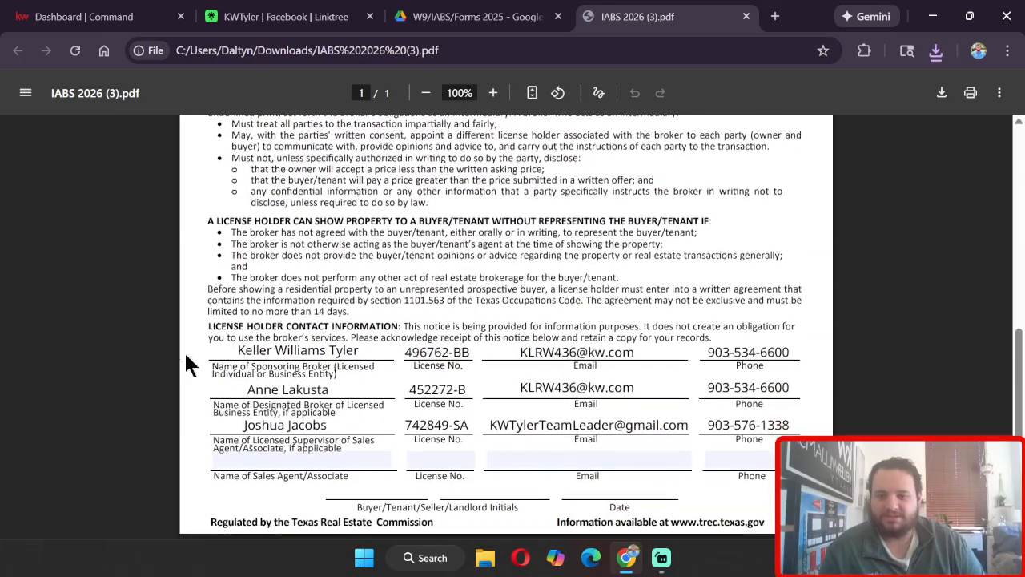
{"action": "left_click", "coordinate": [268, 461]}
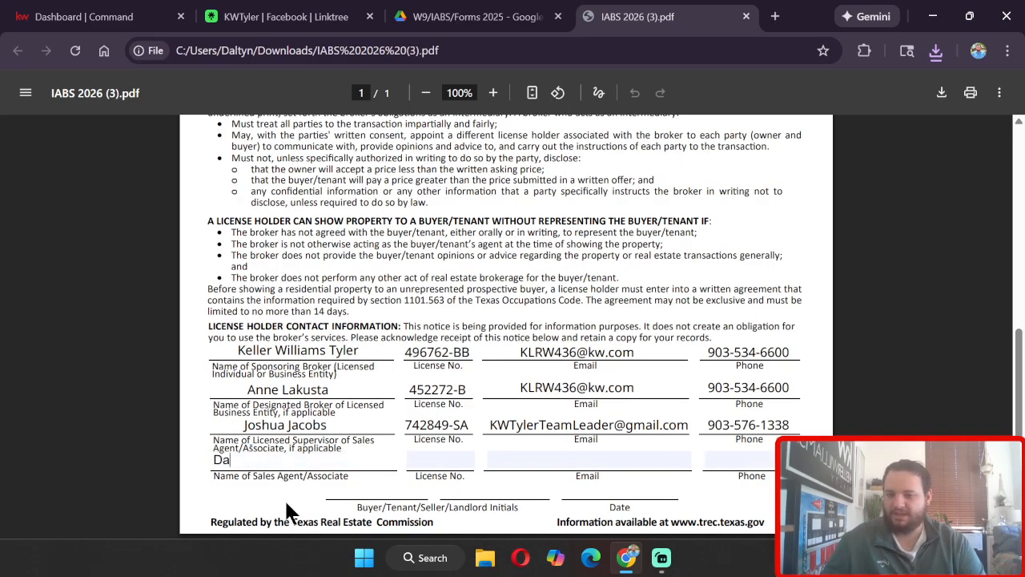
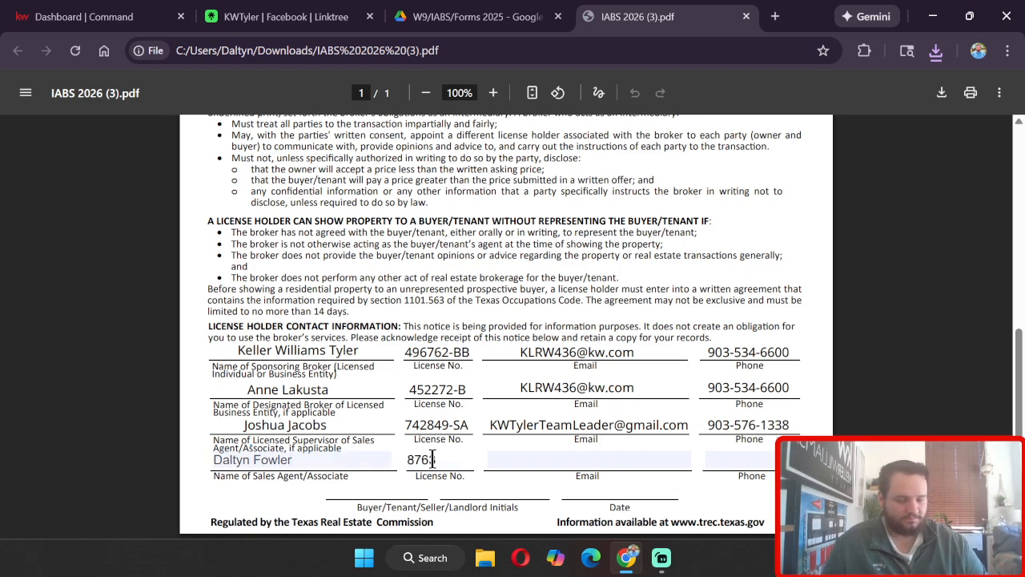
Step: Complete the sales agent's license number field
{"action": "key", "text": "BackSpace"}
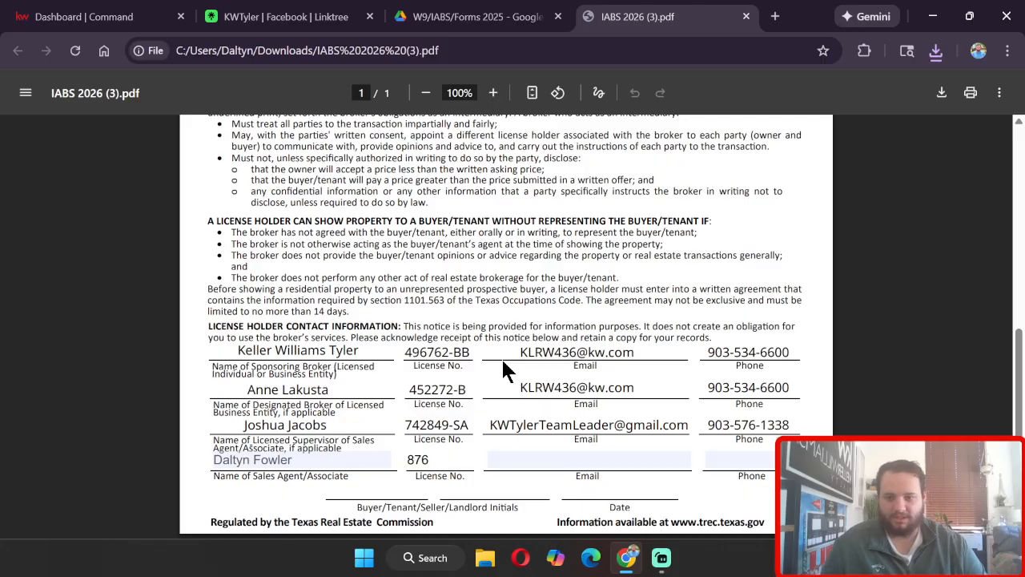
{"action": "type", "text": "785-SA"}
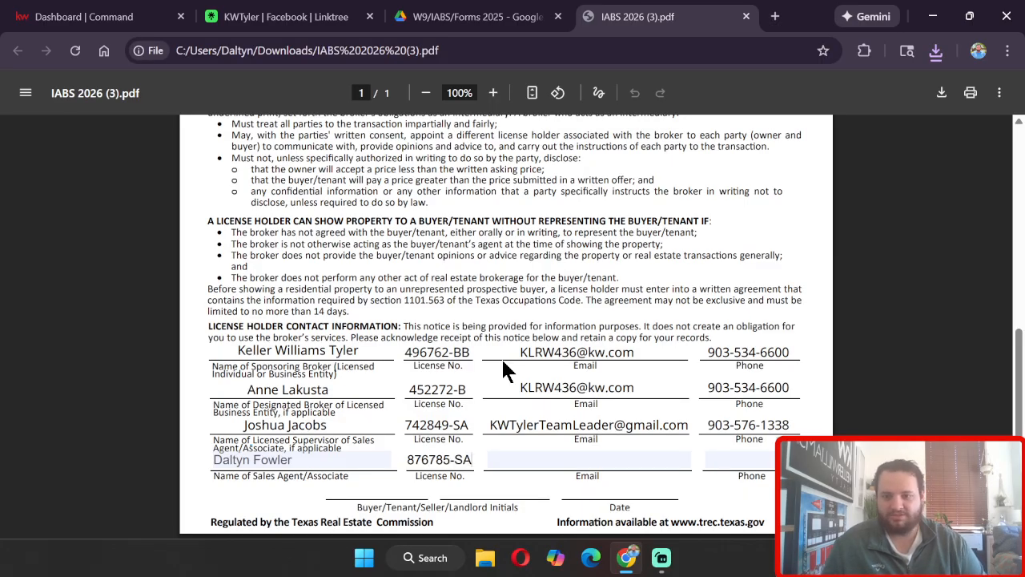
Step: Enter EMail.com as the sales agent's email
{"action": "left_click", "coordinate": [537, 463]}
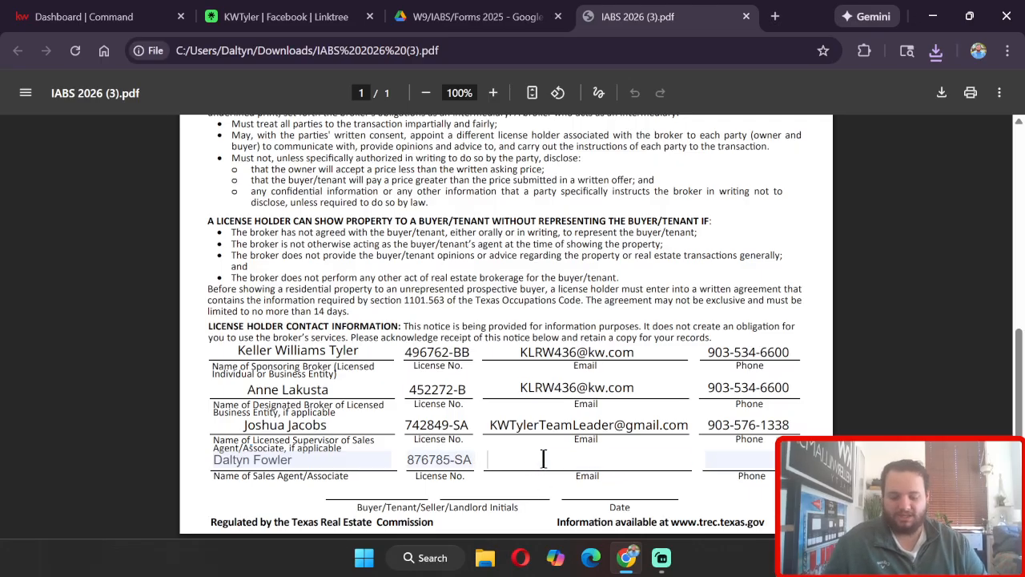
{"action": "type", "text": "EMail.c"}
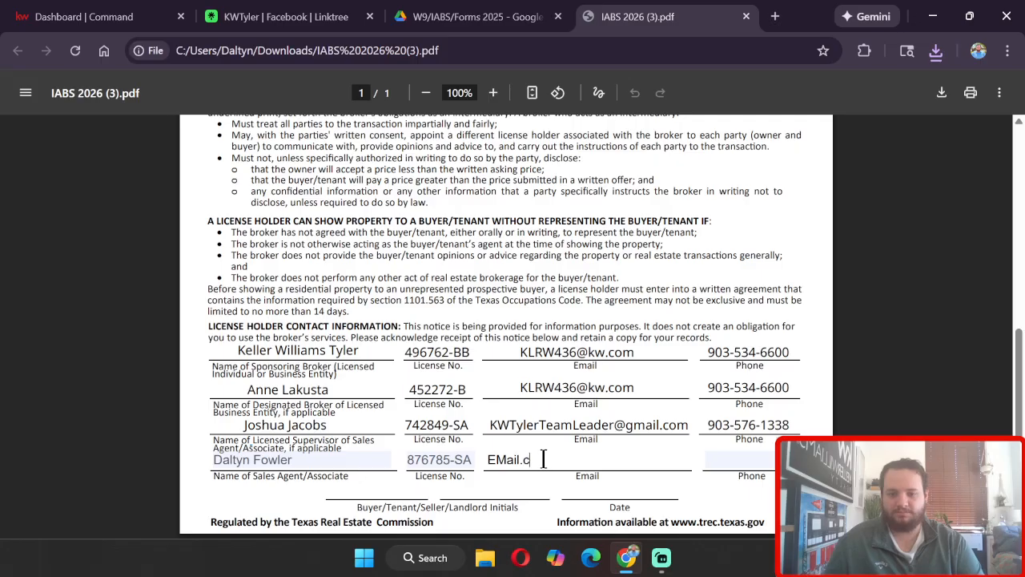
{"action": "type", "text": "om"}
Step: Fill in the sales agent's phone number with a 1-800 placeholder
{"action": "left_click", "coordinate": [724, 459]}
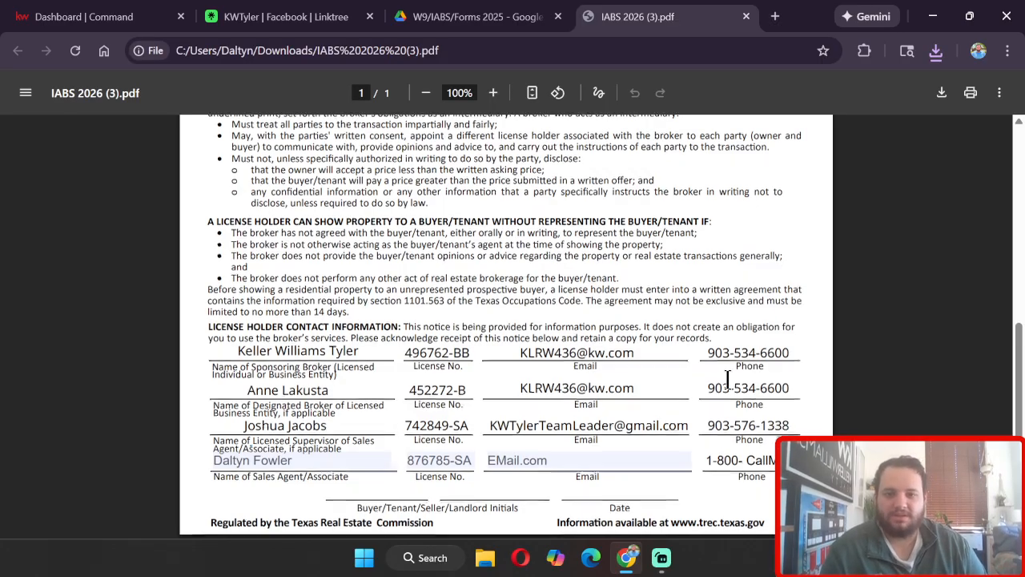
{"action": "scroll", "coordinate": [727, 378], "scroll_direction": "up", "scroll_amount": 5}
{"action": "scroll", "coordinate": [727, 378], "scroll_direction": "down", "scroll_amount": 5}
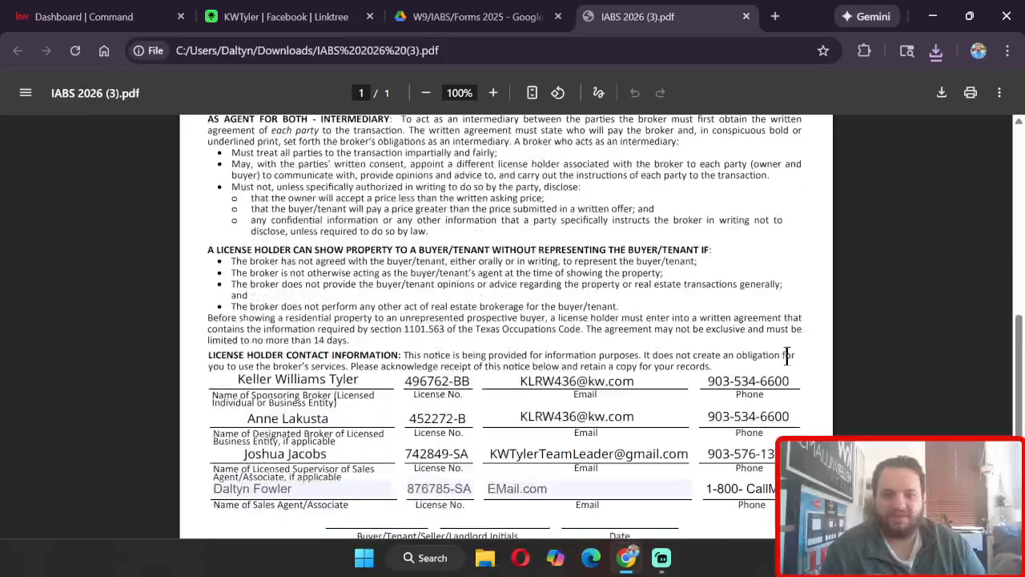
Step: Download the filled PDF with your changes, saving into the Downloads folder
{"action": "left_click", "coordinate": [943, 96]}
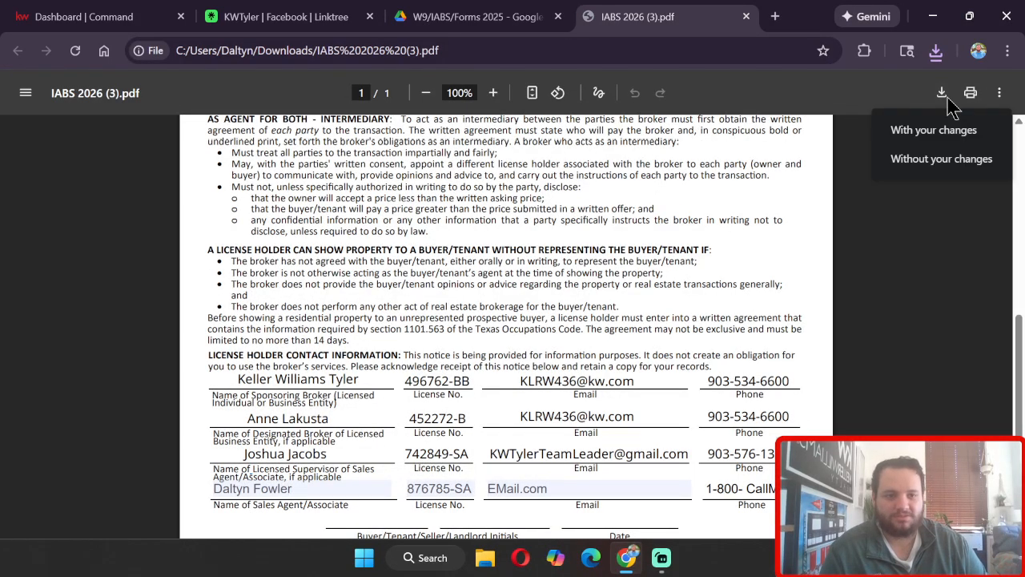
{"action": "left_click", "coordinate": [878, 128]}
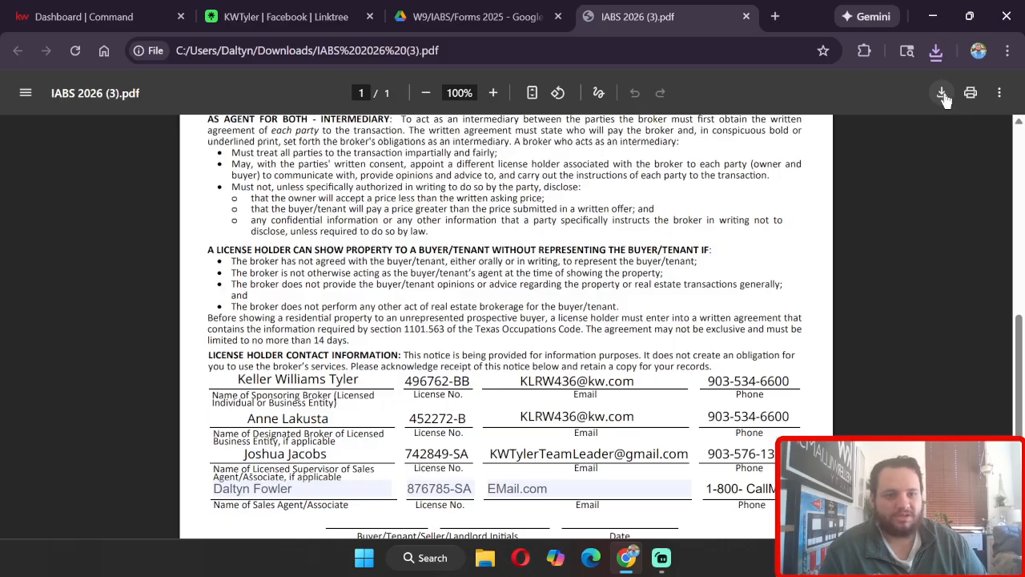
{"action": "left_click", "coordinate": [943, 95]}
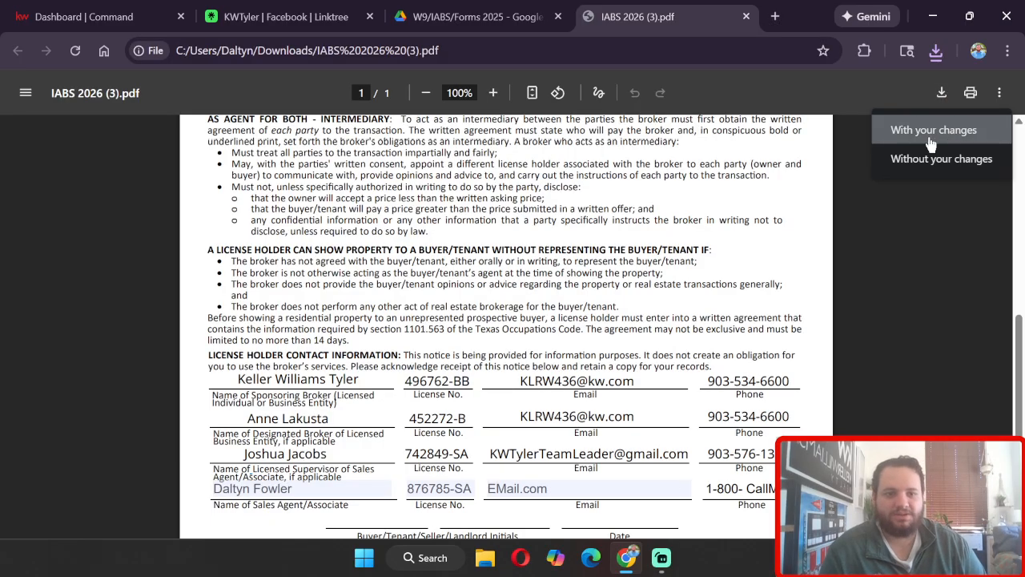
{"action": "left_click", "coordinate": [976, 138]}
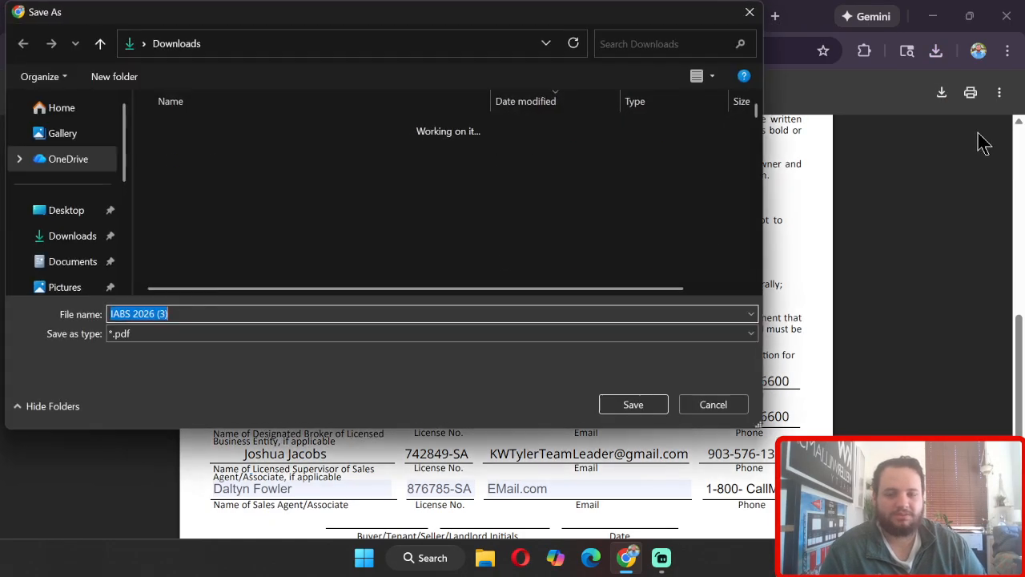
{"action": "left_click", "coordinate": [69, 241]}
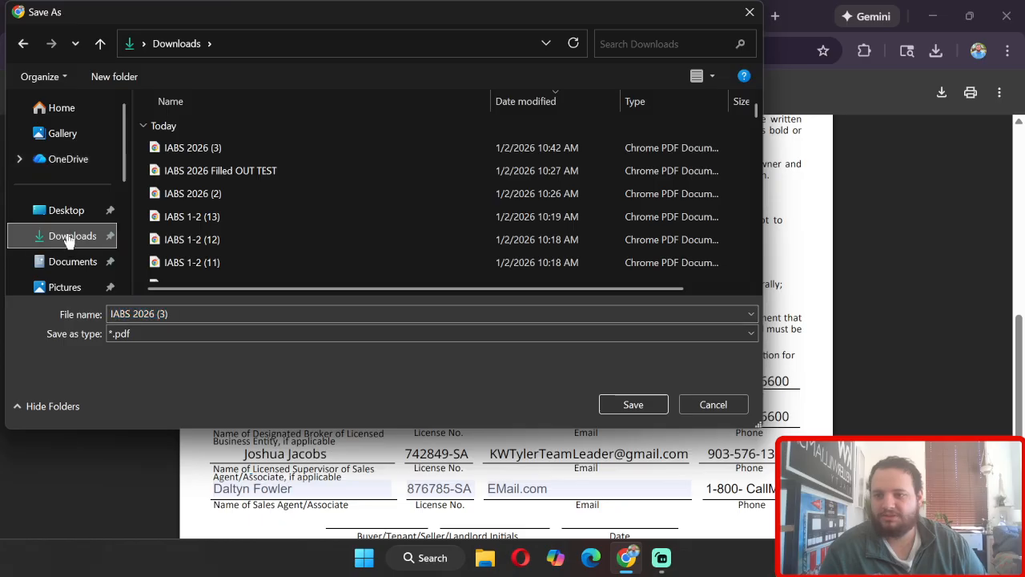
Step: Name the file IABS Filled OUT and save it in the Downloads folder
{"action": "left_click", "coordinate": [195, 313]}
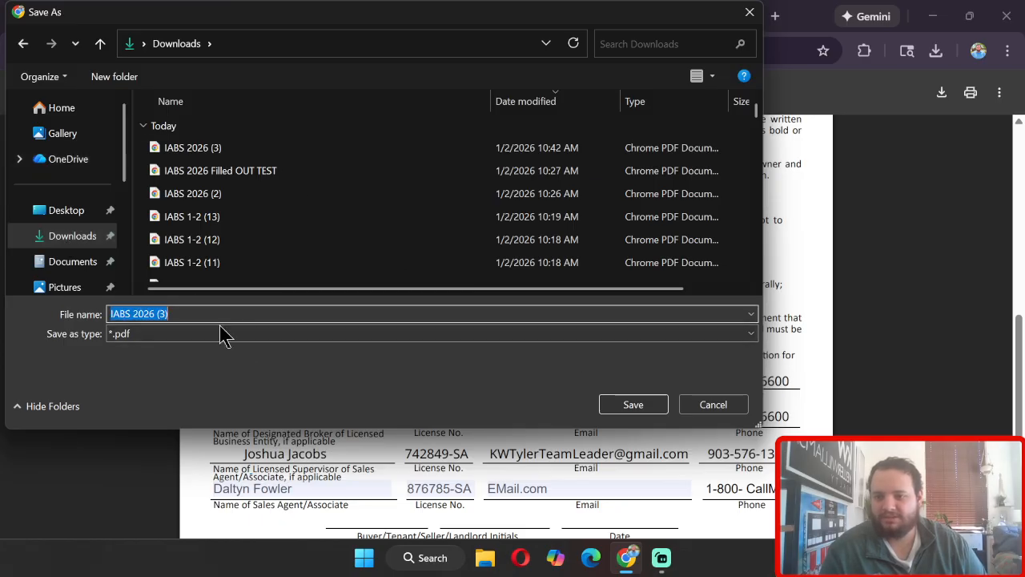
{"action": "key", "text": "BackSpace"}
{"action": "type", "text": "IA"}
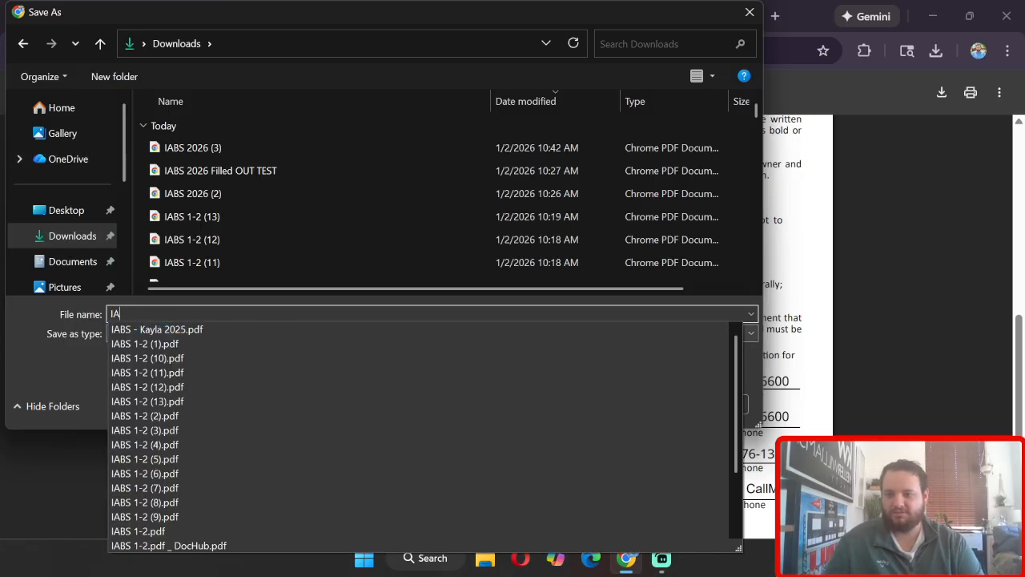
{"action": "type", "text": "BS FilledOUT"}
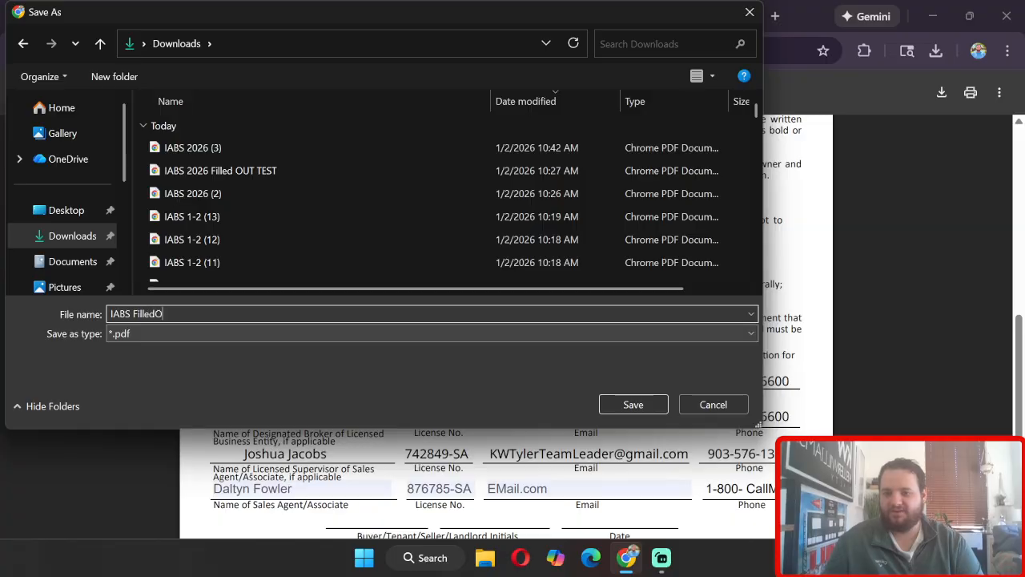
{"action": "key", "text": "BackSpace"}
{"action": "key", "text": "BackSpace"}
{"action": "key", "text": "BackSpace"}
{"action": "type", "text": "OUT"}
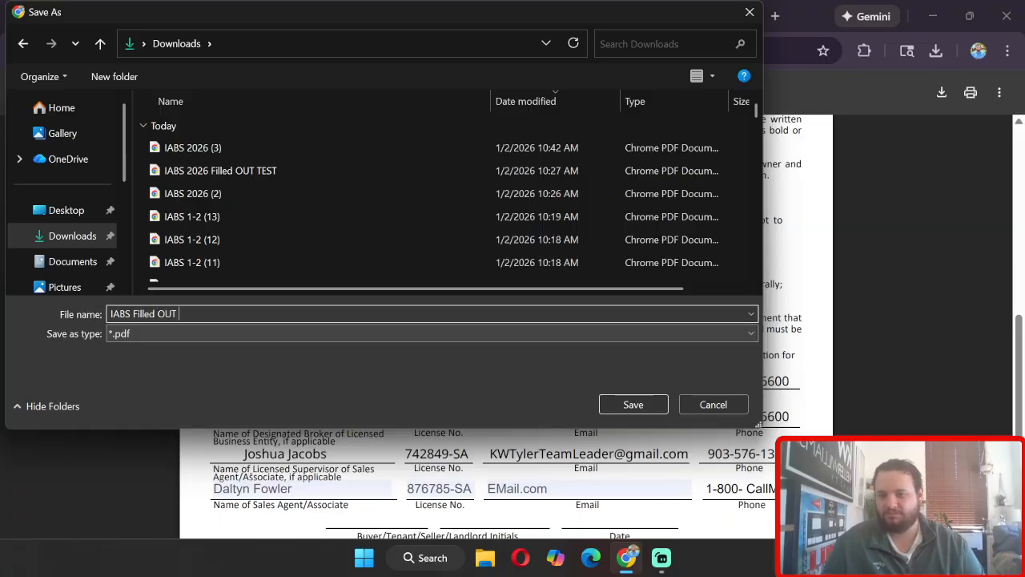
{"action": "left_click", "coordinate": [612, 407]}
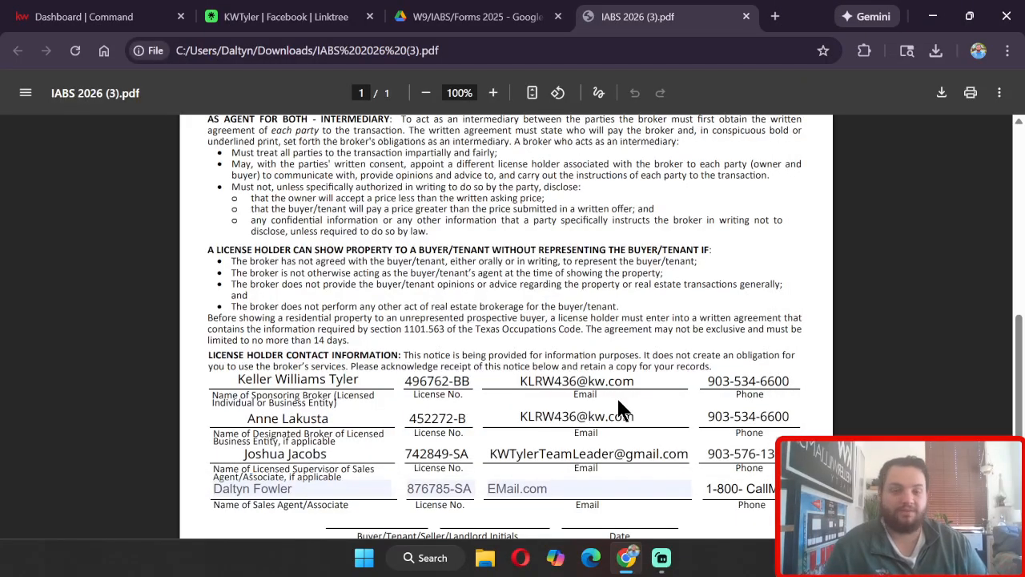
{"action": "scroll", "coordinate": [623, 410], "scroll_direction": "up", "scroll_amount": 5}
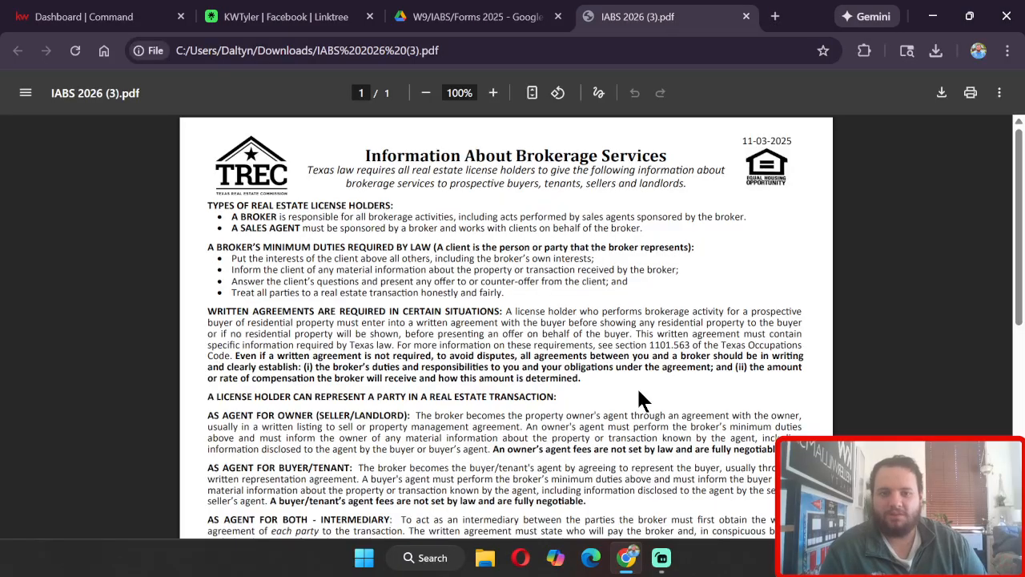
{"action": "scroll", "coordinate": [682, 377], "scroll_direction": "down", "scroll_amount": 1}
{"action": "scroll", "coordinate": [682, 376], "scroll_direction": "down", "scroll_amount": 4}
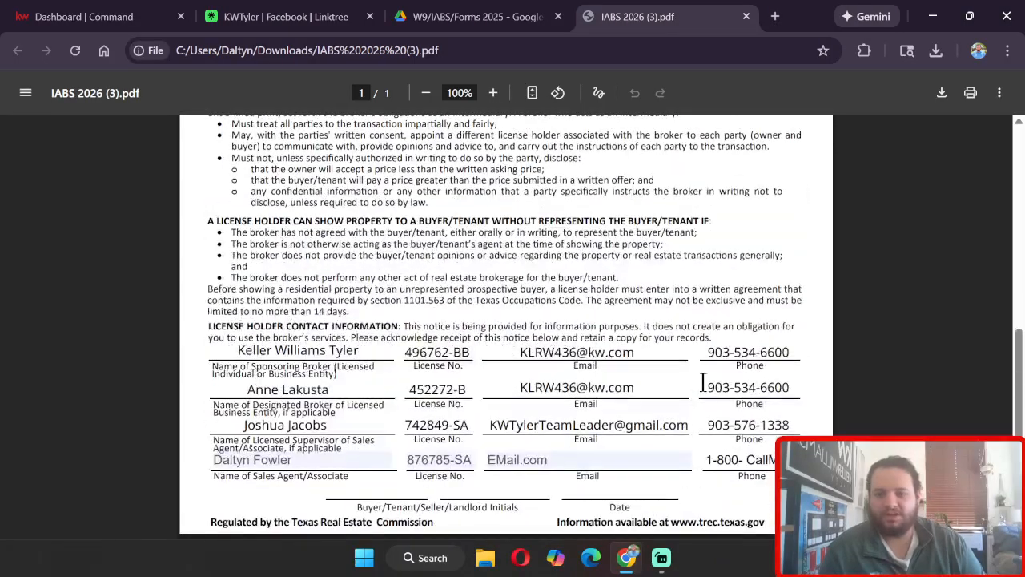
{"action": "scroll", "coordinate": [801, 404], "scroll_direction": "up", "scroll_amount": 5}
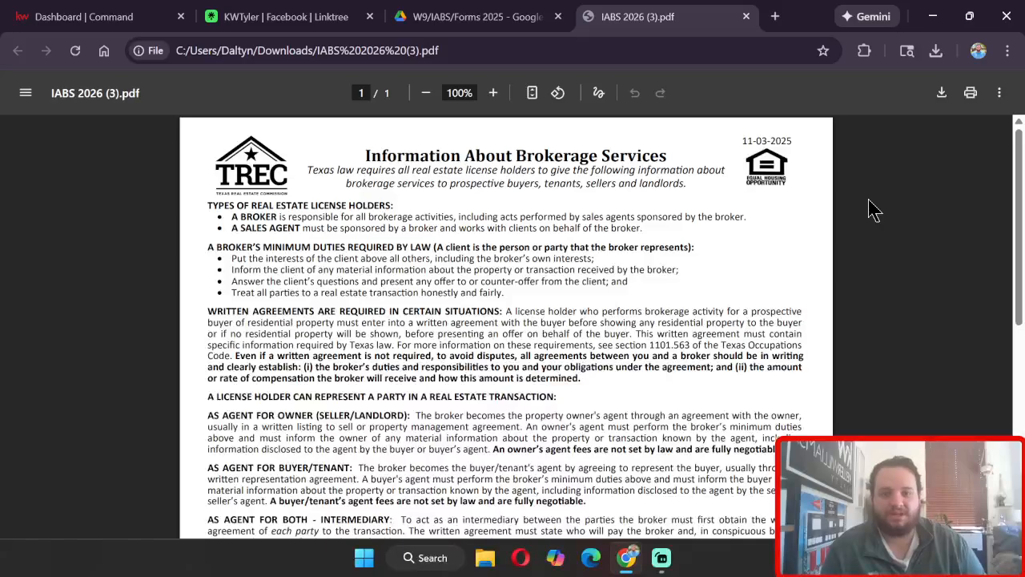
Step: Open Google Drive from google.com in a new tab
{"action": "left_click", "coordinate": [775, 16]}
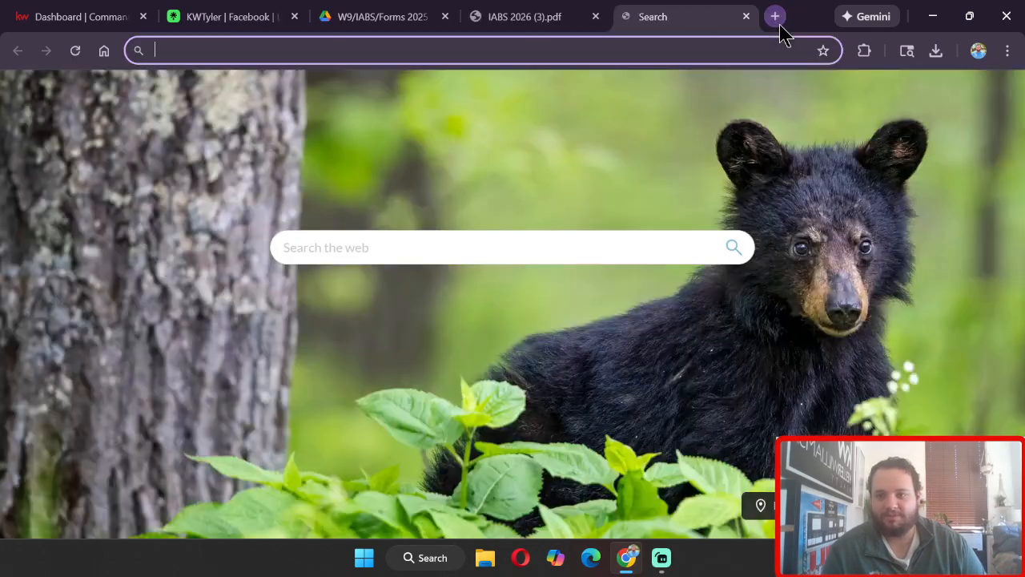
{"action": "type", "text": "golog"}
{"action": "key", "text": "BackSpace"}
{"action": "key", "text": "BackSpace"}
{"action": "key", "text": "BackSpace"}
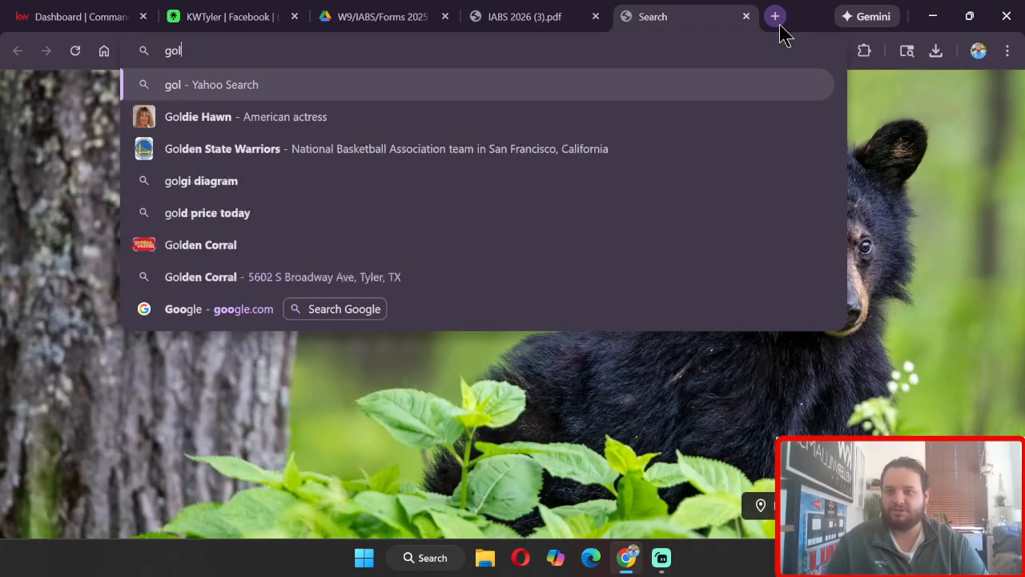
{"action": "key", "text": "Down"}
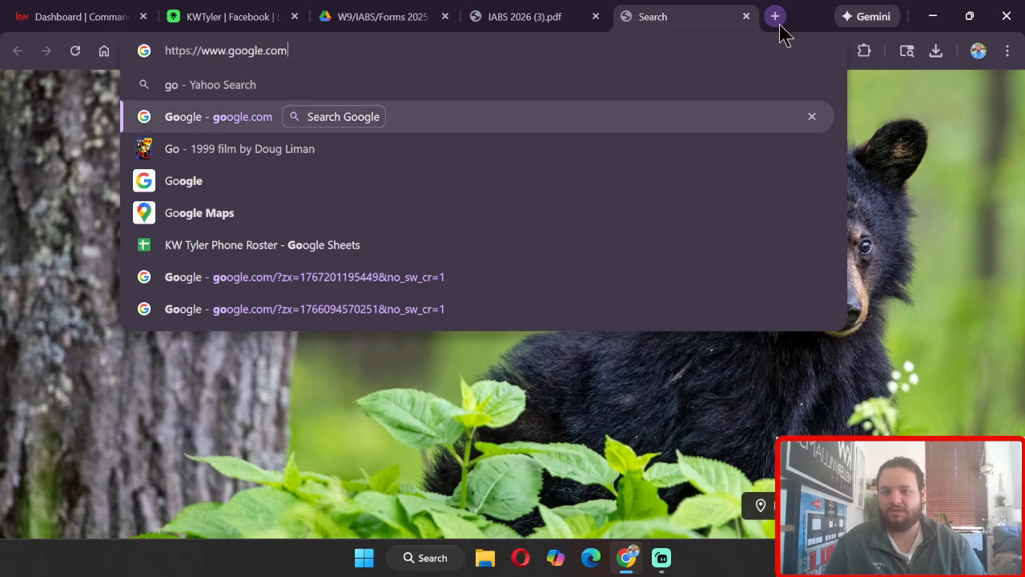
{"action": "key", "text": "Return"}
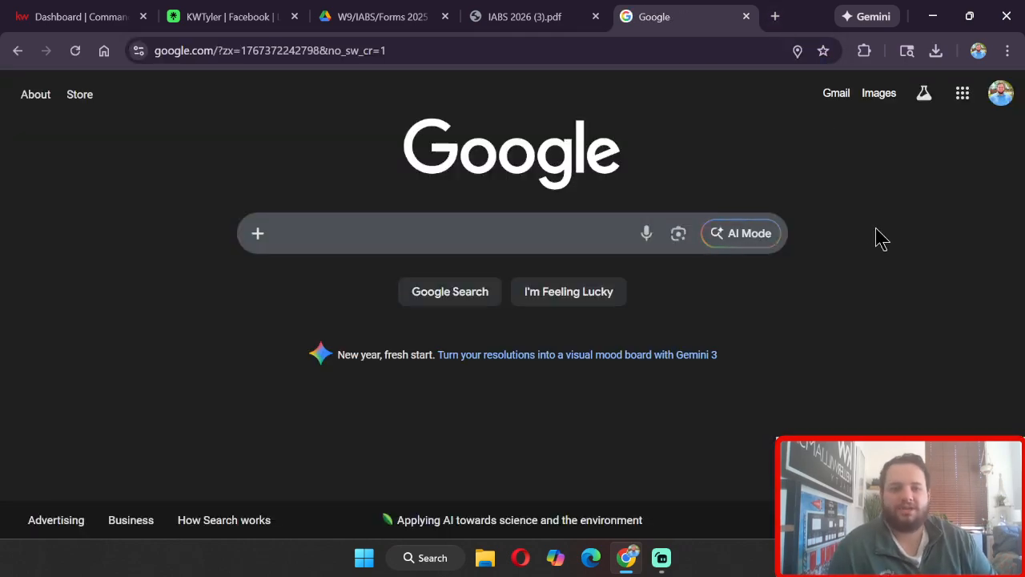
{"action": "left_click", "coordinate": [964, 93]}
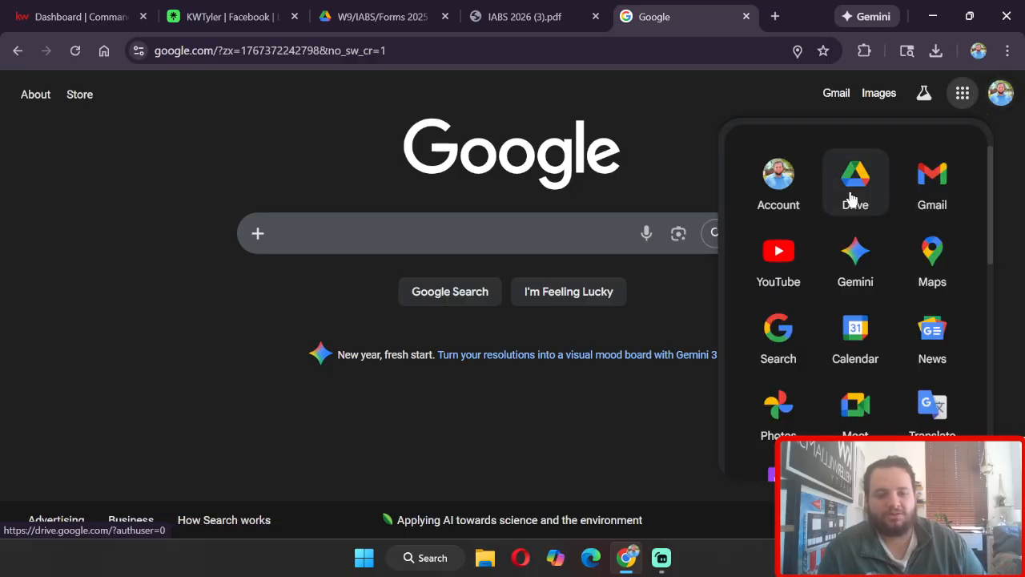
{"action": "left_click", "coordinate": [831, 194]}
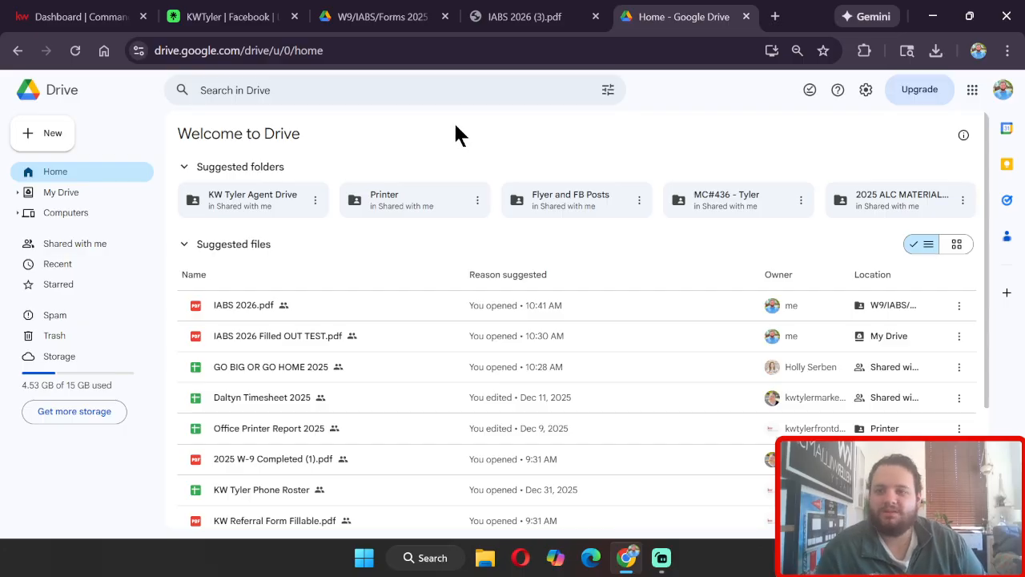
Step: Upload IABS Filled OUT from the Downloads folder to Drive
{"action": "left_click", "coordinate": [53, 146]}
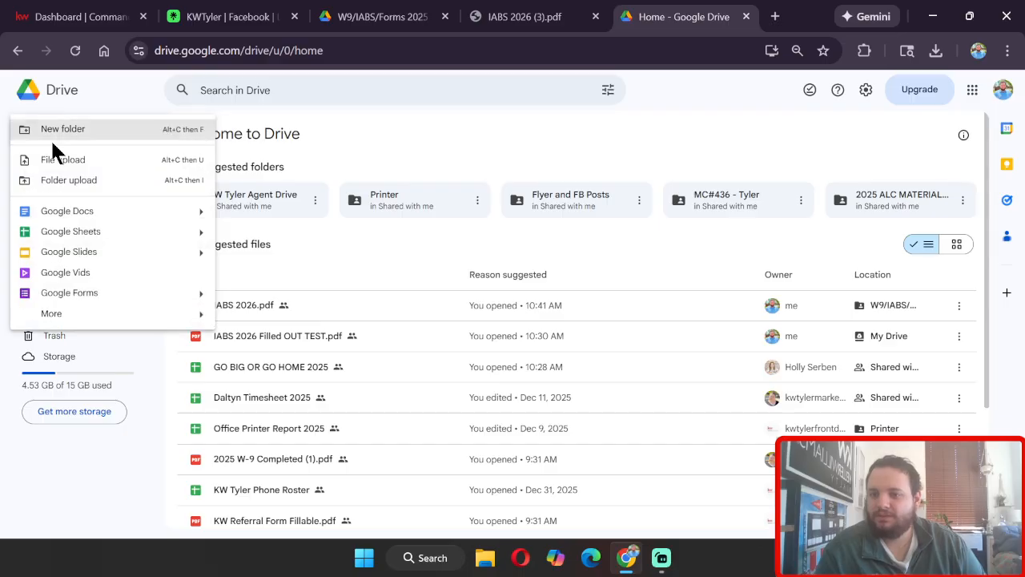
{"action": "left_click", "coordinate": [114, 163]}
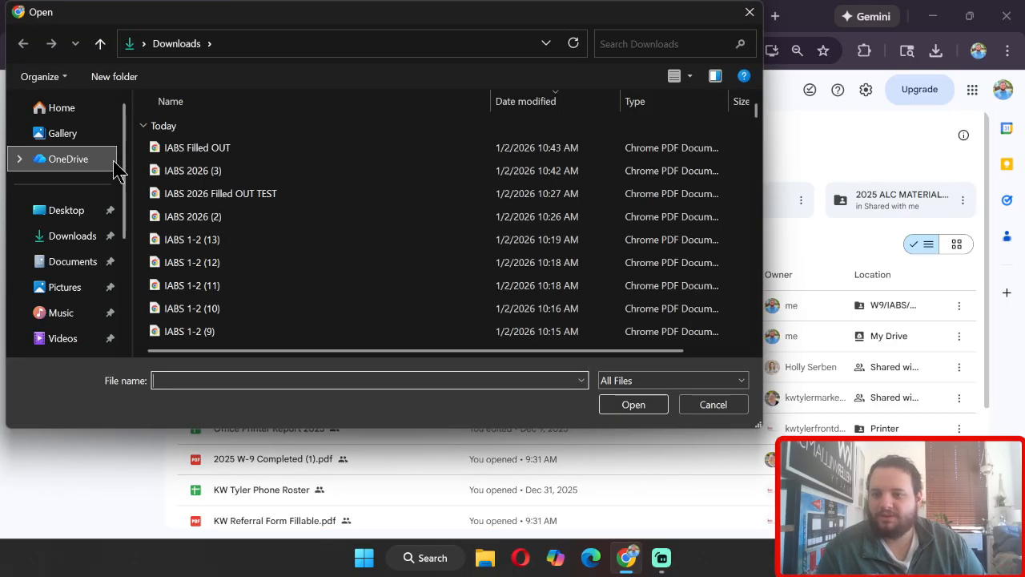
{"action": "left_click", "coordinate": [302, 152]}
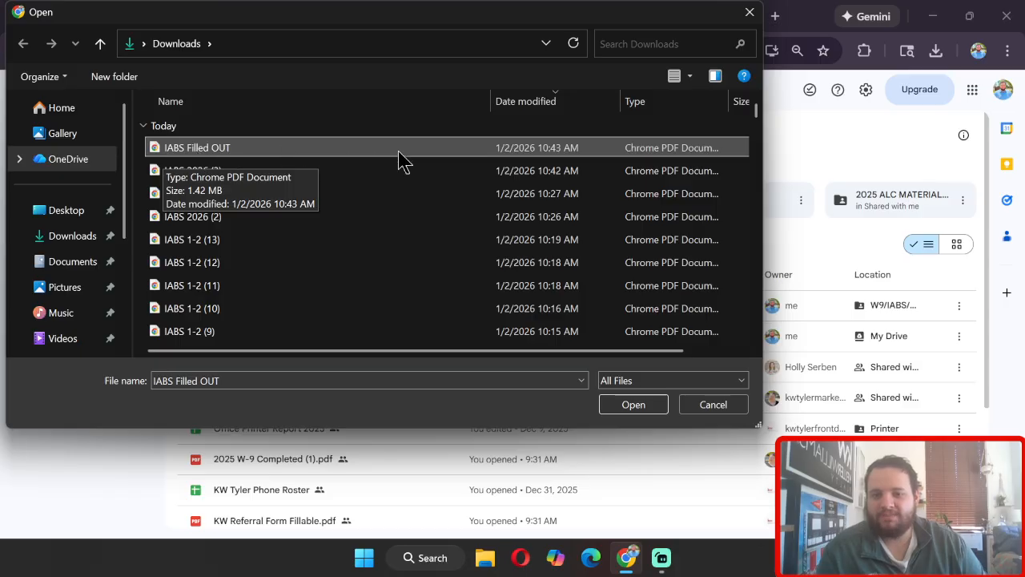
{"action": "left_click", "coordinate": [638, 406]}
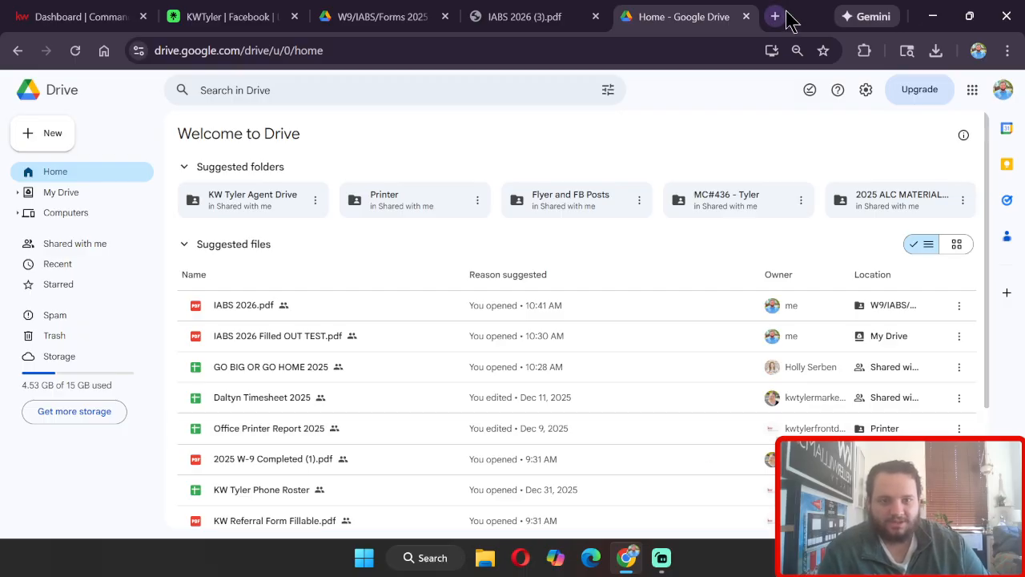
{"action": "left_click_drag", "start_coordinate": [790, 16], "coordinate": [1, 102]}
{"action": "left_click", "coordinate": [448, 373]}
{"action": "left_click", "coordinate": [448, 383]}
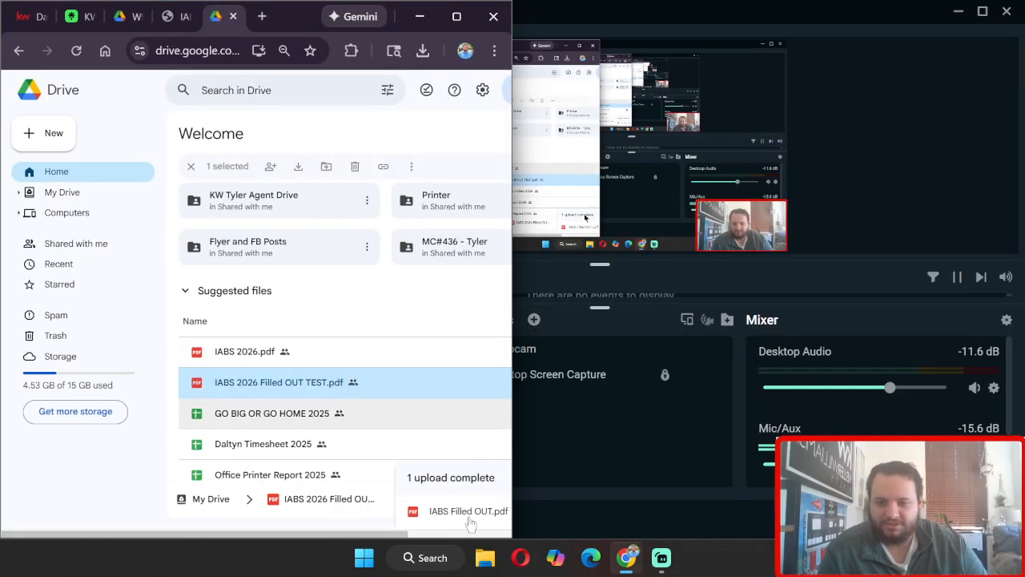
{"action": "left_click_drag", "start_coordinate": [379, 534], "coordinate": [508, 531]}
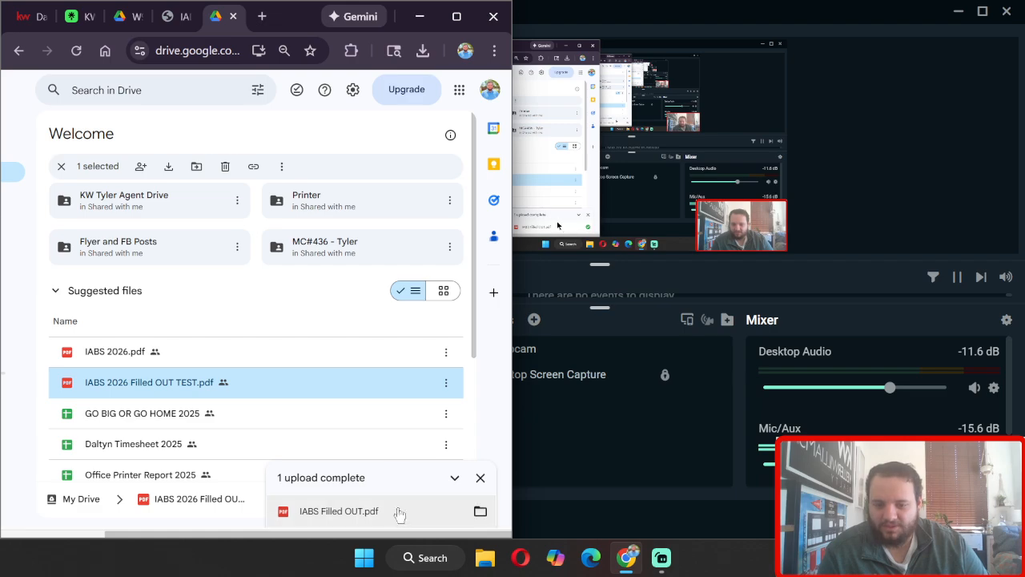
Step: Share IABS Filled OUT.pdf in My Drive so anyone with the link can view it, and copy the link
{"action": "left_click", "coordinate": [481, 515]}
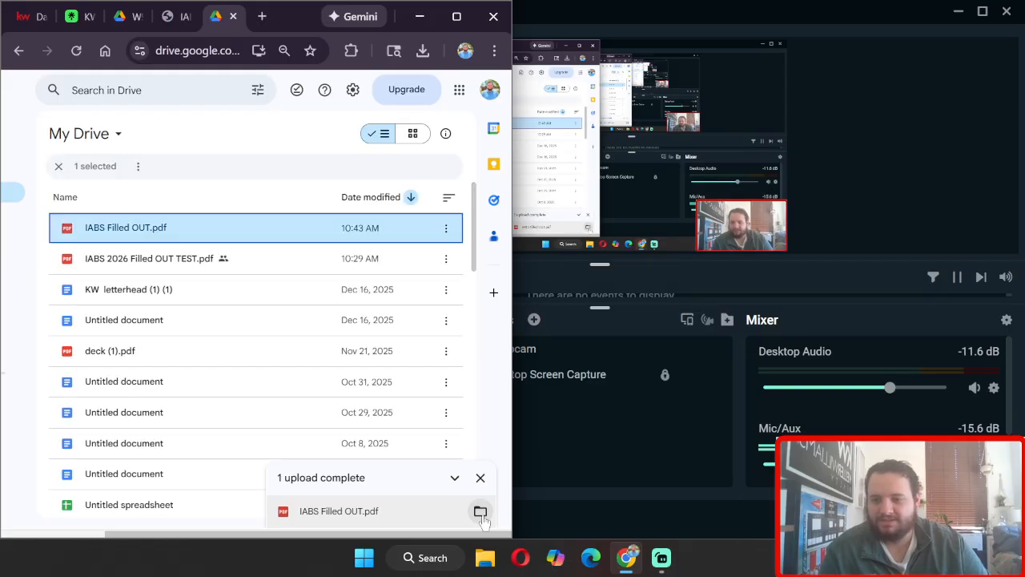
{"action": "left_click", "coordinate": [220, 226]}
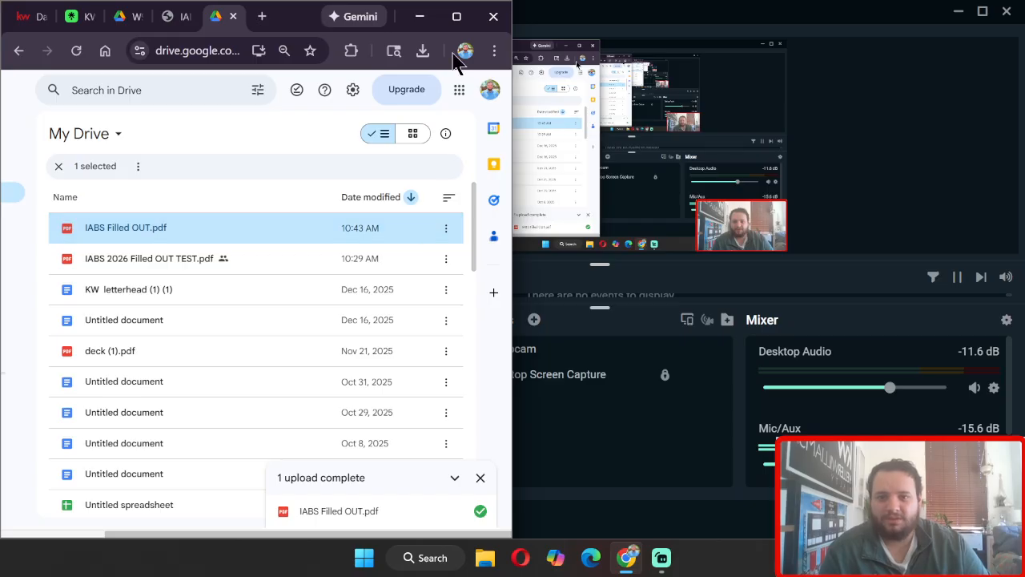
{"action": "left_click", "coordinate": [457, 16]}
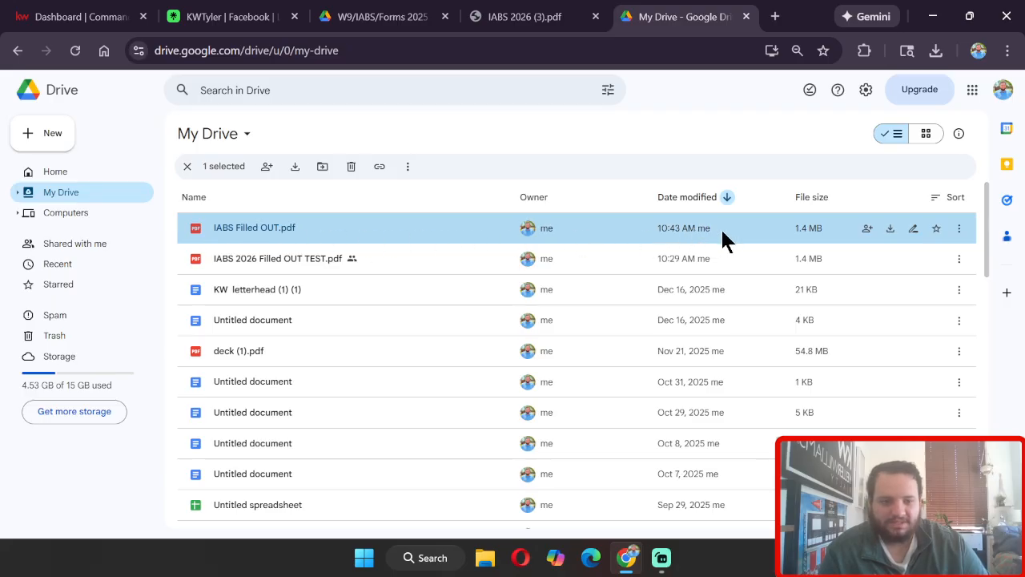
{"action": "left_click", "coordinate": [961, 230]}
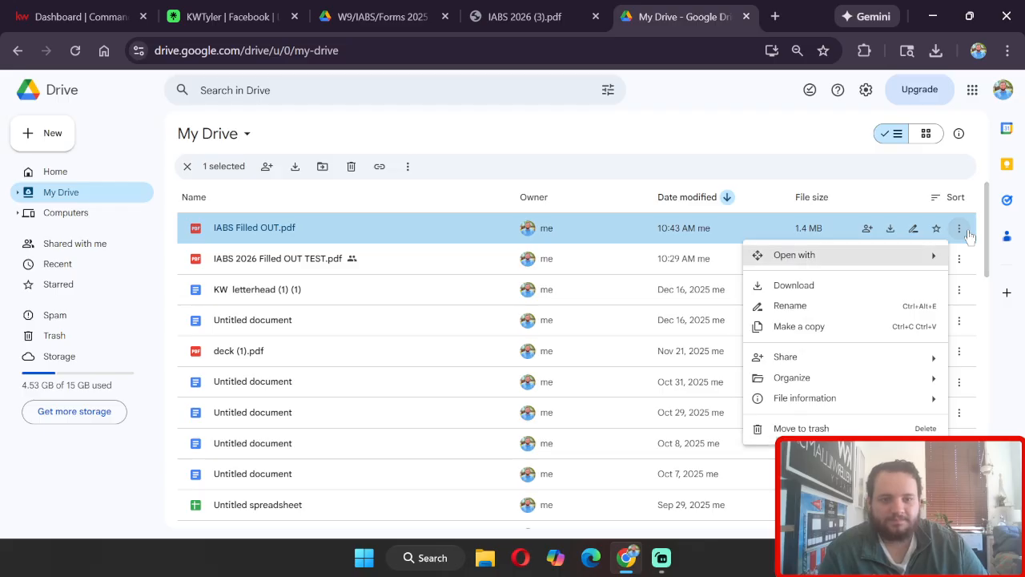
{"action": "mouse_move", "coordinate": [761, 357]}
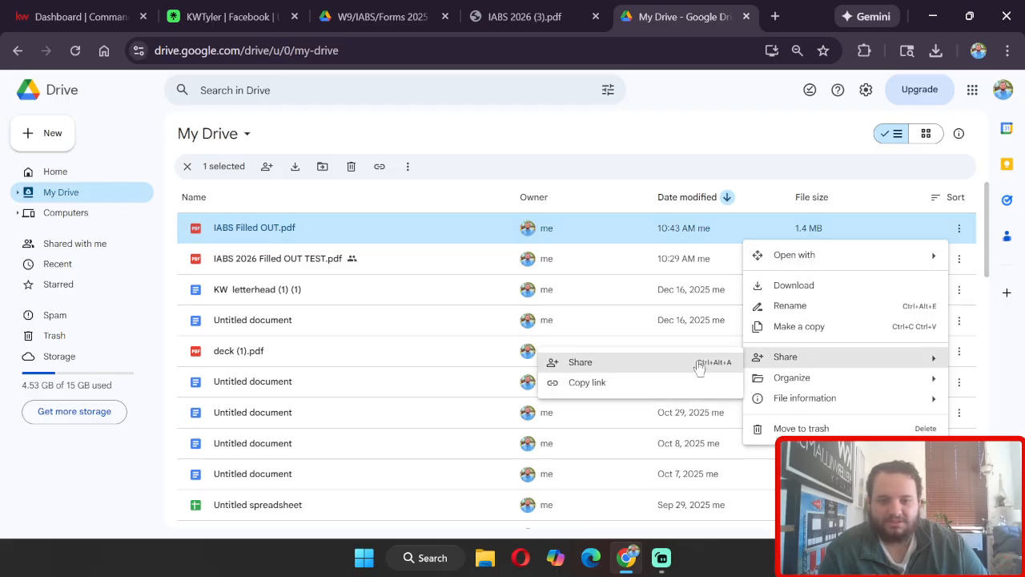
{"action": "left_click", "coordinate": [621, 369]}
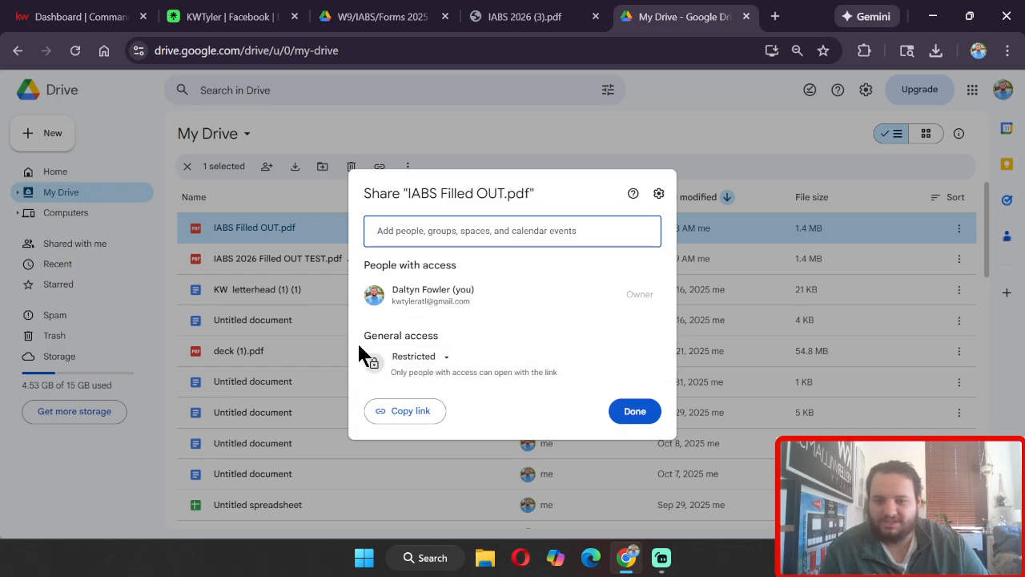
{"action": "left_click", "coordinate": [421, 357]}
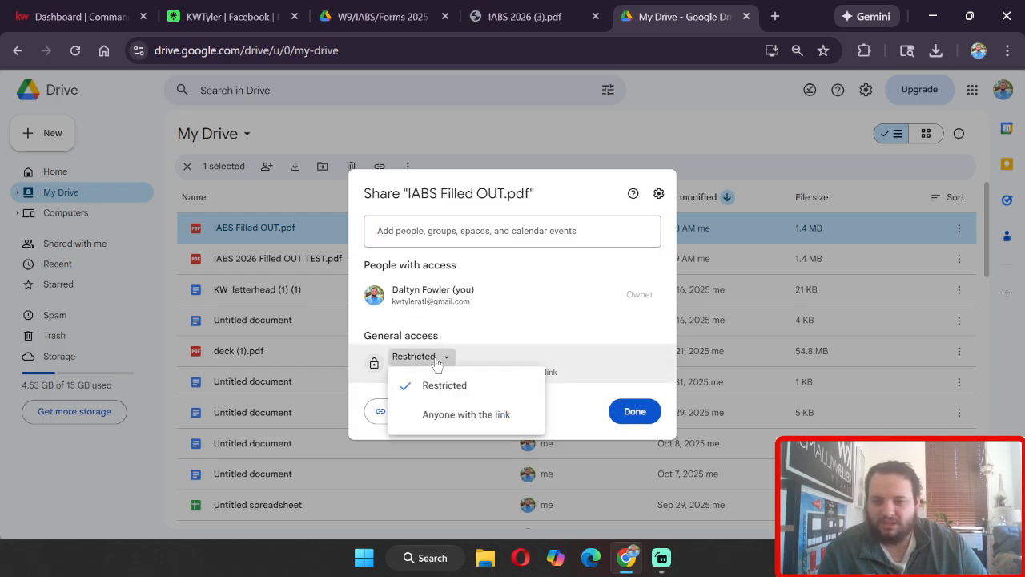
{"action": "left_click", "coordinate": [463, 417]}
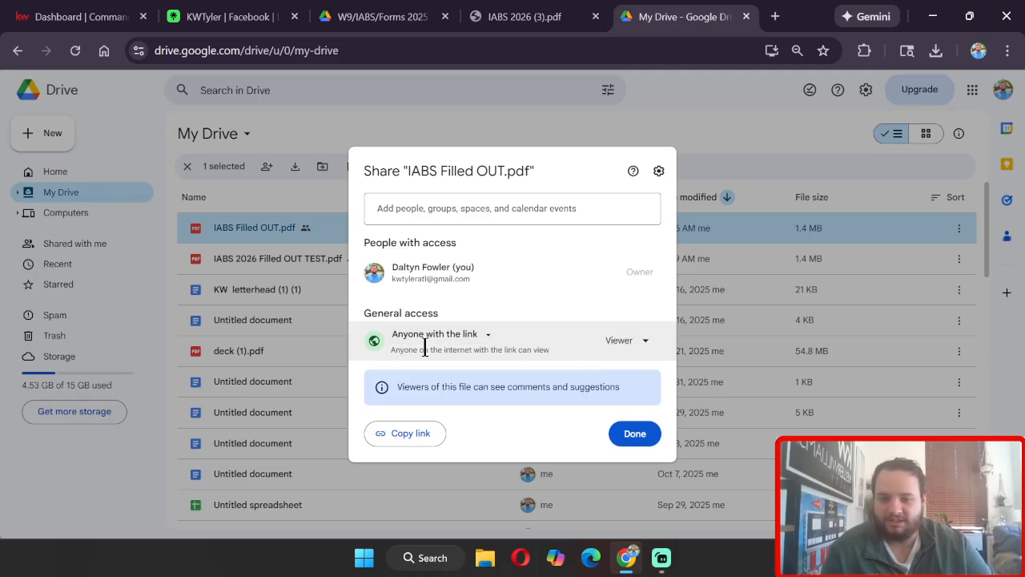
{"action": "left_click", "coordinate": [405, 442]}
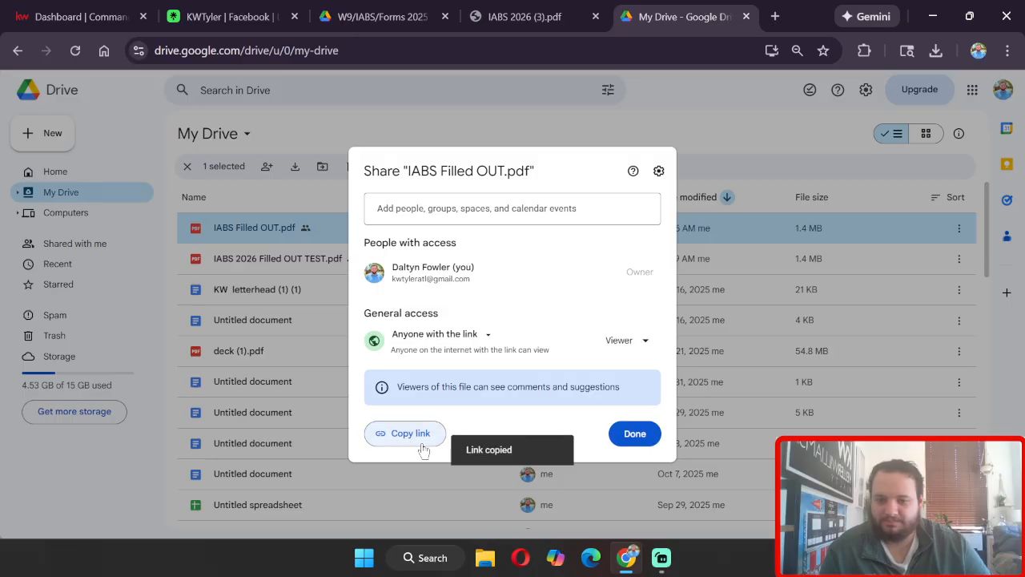
{"action": "left_click", "coordinate": [631, 436]}
Step: Open Notepad and paste the copied share link into it
{"action": "left_click", "coordinate": [412, 557]}
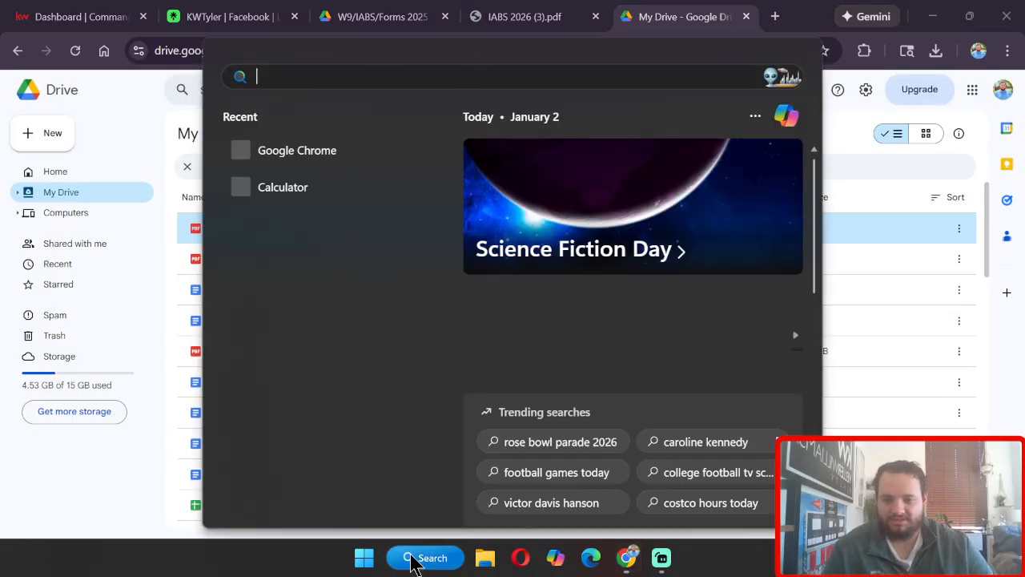
{"action": "type", "text": "notes"}
{"action": "key", "text": "Return"}
{"action": "key", "text": "ctrl+v"}
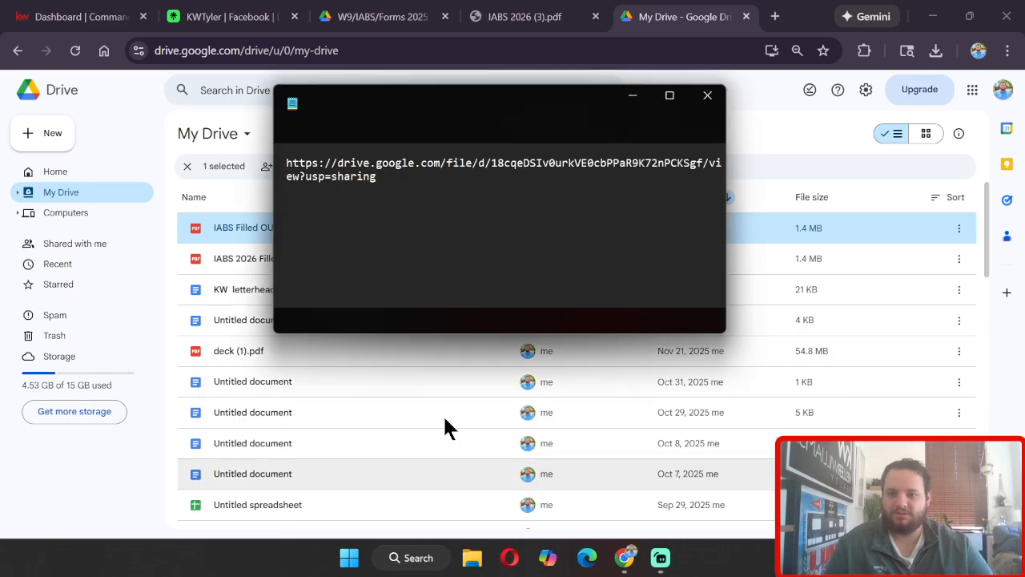
{"action": "key", "text": "ctrl+a"}
{"action": "key", "text": "ctrl+v"}
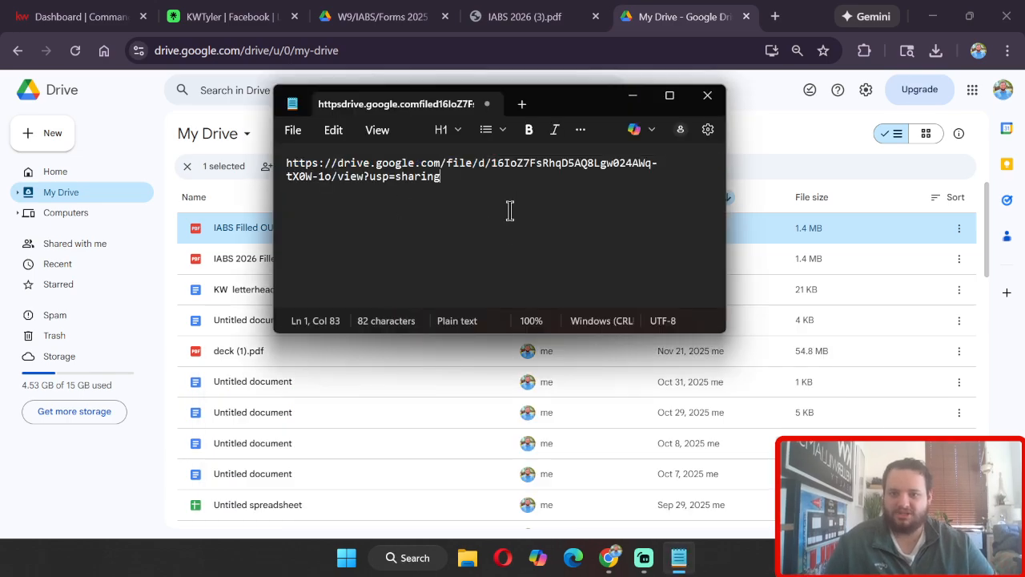
{"action": "left_click_drag", "start_coordinate": [475, 202], "coordinate": [281, 157]}
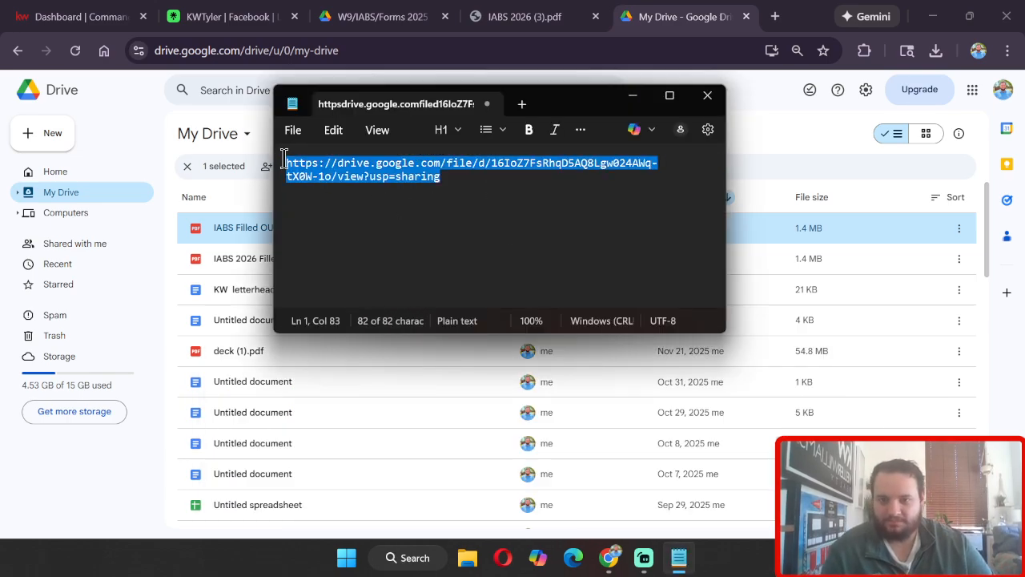
{"action": "left_click", "coordinate": [457, 177]}
{"action": "left_click_drag", "start_coordinate": [457, 176], "coordinate": [286, 165]}
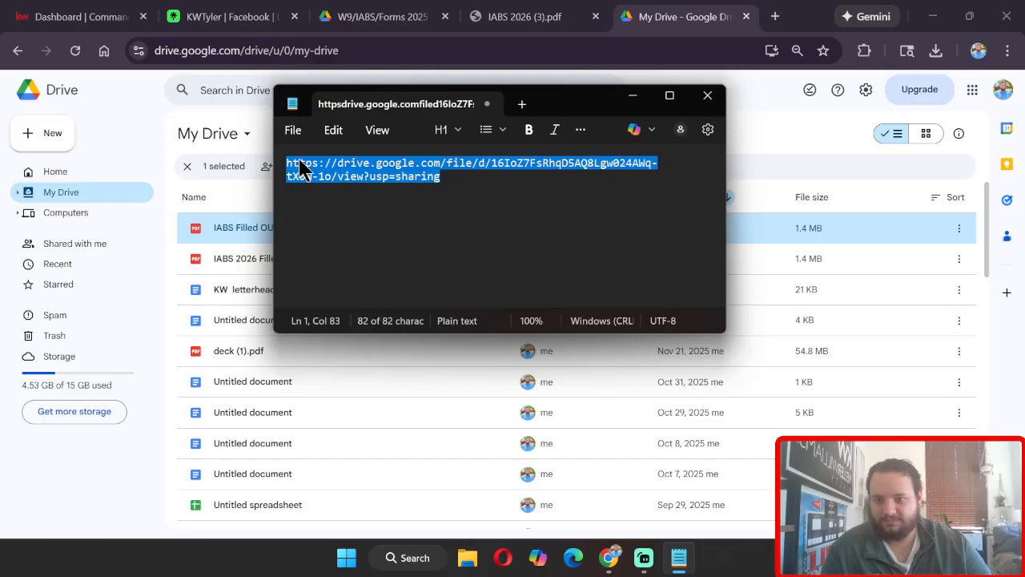
{"action": "left_click_drag", "start_coordinate": [451, 176], "coordinate": [286, 160]}
{"action": "left_click", "coordinate": [455, 186]}
{"action": "left_click_drag", "start_coordinate": [455, 185], "coordinate": [268, 160]}
{"action": "left_click", "coordinate": [457, 185]}
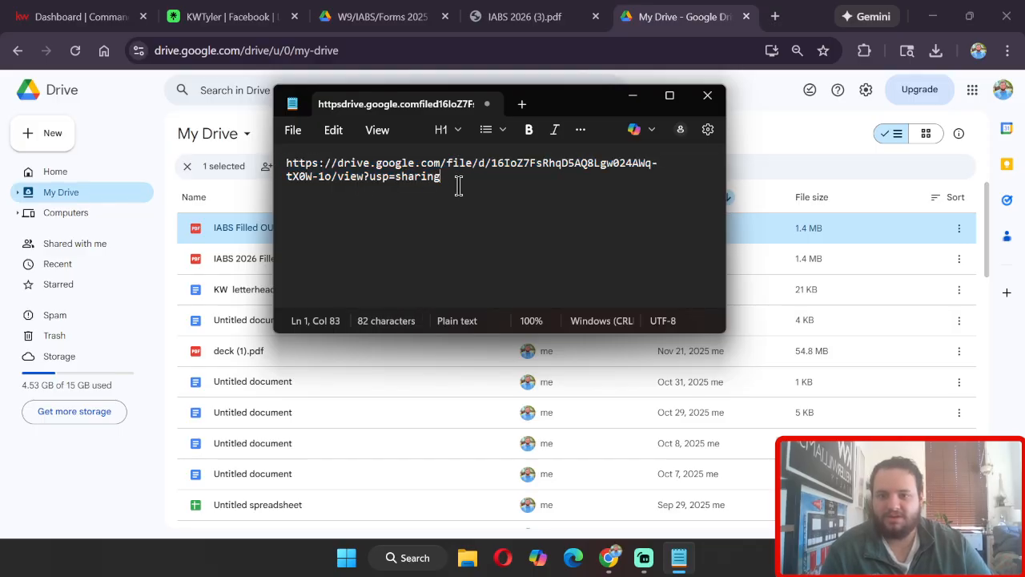
{"action": "left_click_drag", "start_coordinate": [458, 186], "coordinate": [280, 161]}
{"action": "left_click", "coordinate": [455, 178]}
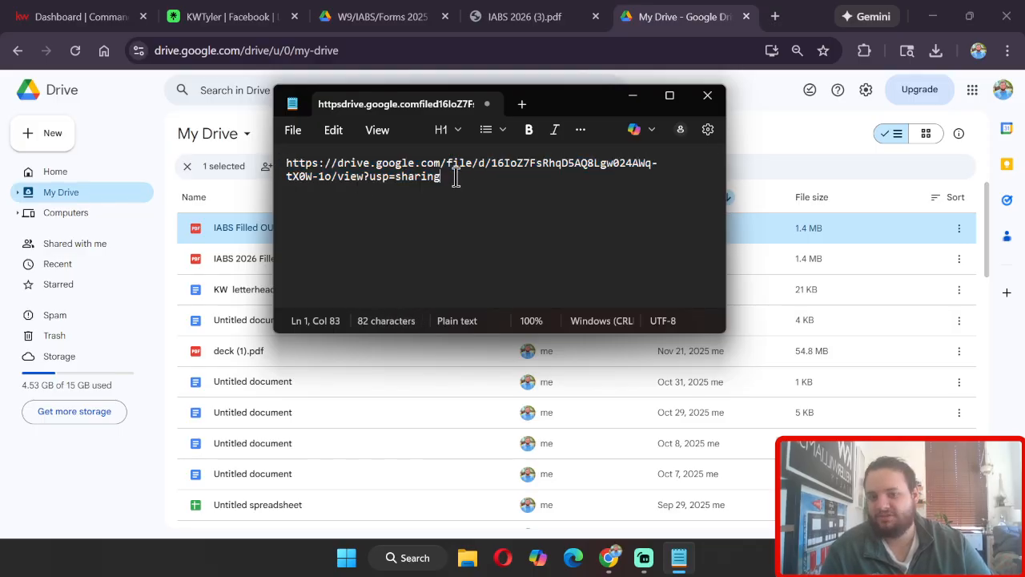
{"action": "left_click_drag", "start_coordinate": [455, 178], "coordinate": [271, 161]}
{"action": "left_click", "coordinate": [452, 183]}
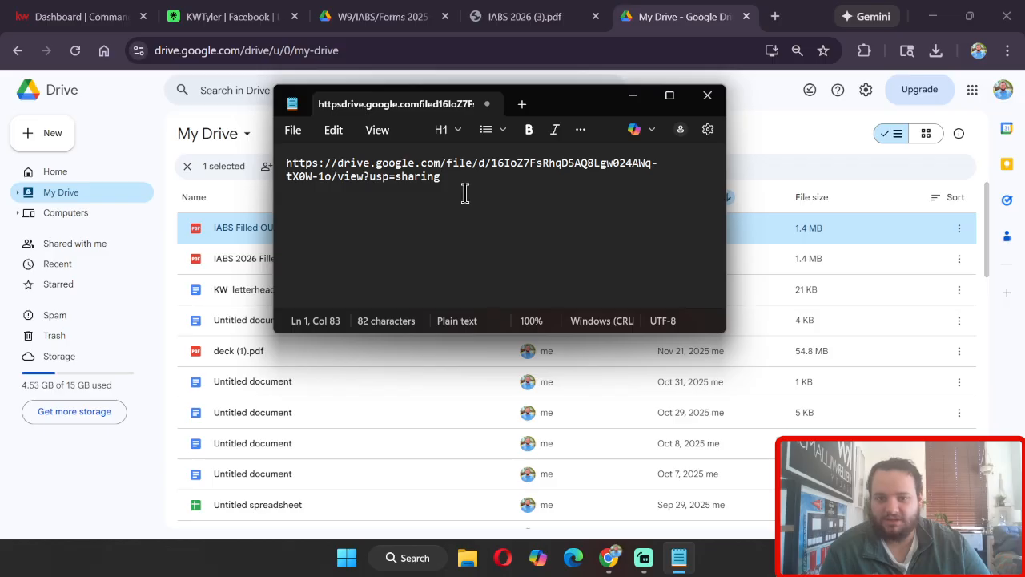
{"action": "left_click_drag", "start_coordinate": [572, 108], "coordinate": [446, 225]}
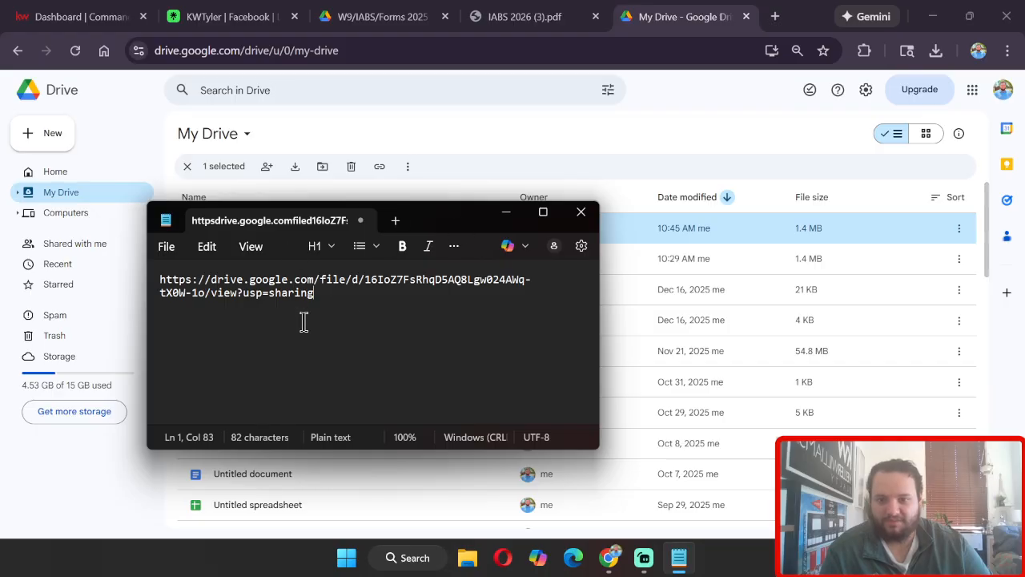
{"action": "key", "text": "ctrl+a"}
{"action": "left_click", "coordinate": [333, 311]}
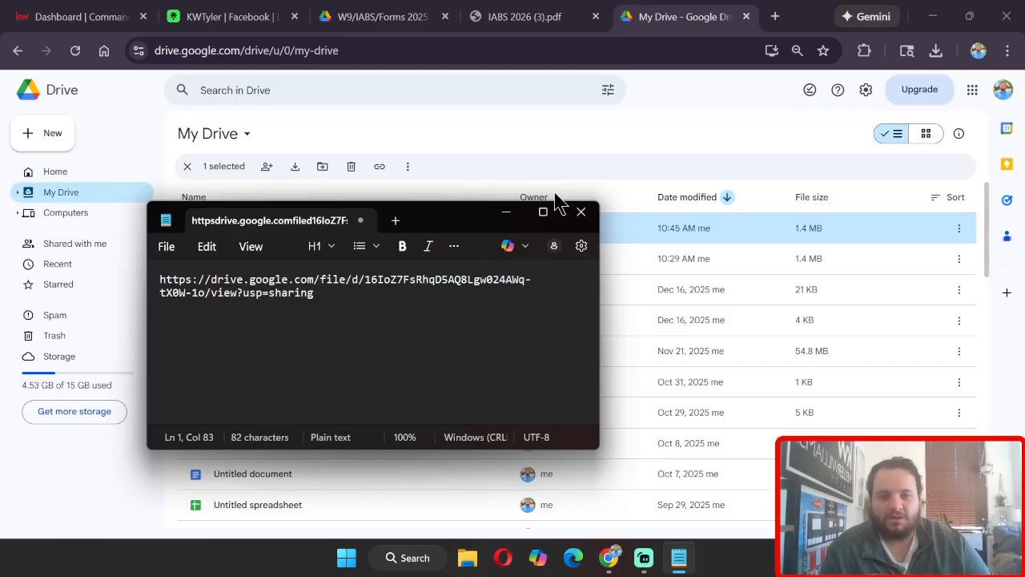
Step: Open Gmail from google.com in a new tab and collapse the inbox sections
{"action": "left_click", "coordinate": [776, 18]}
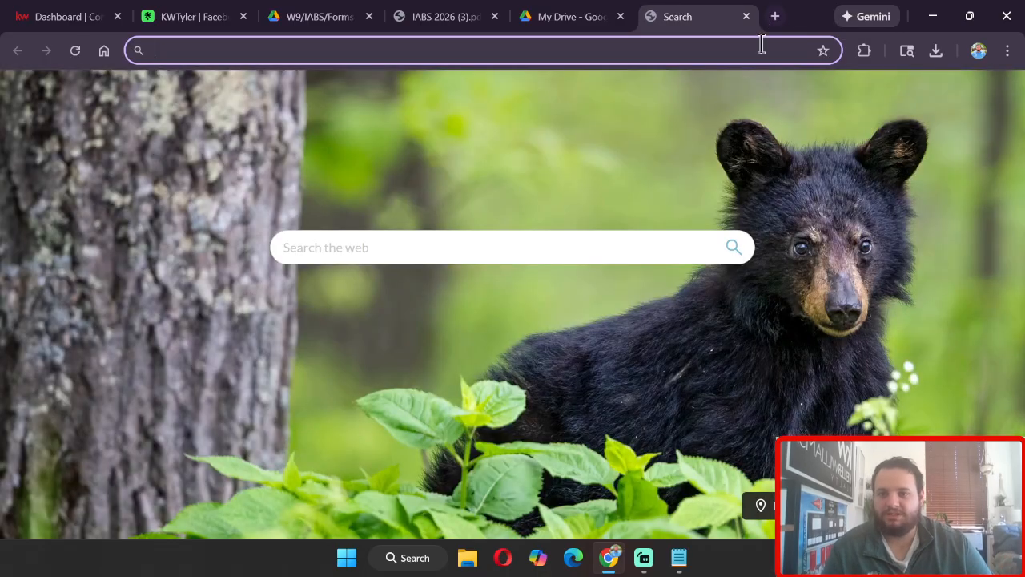
{"action": "type", "text": "google.com"}
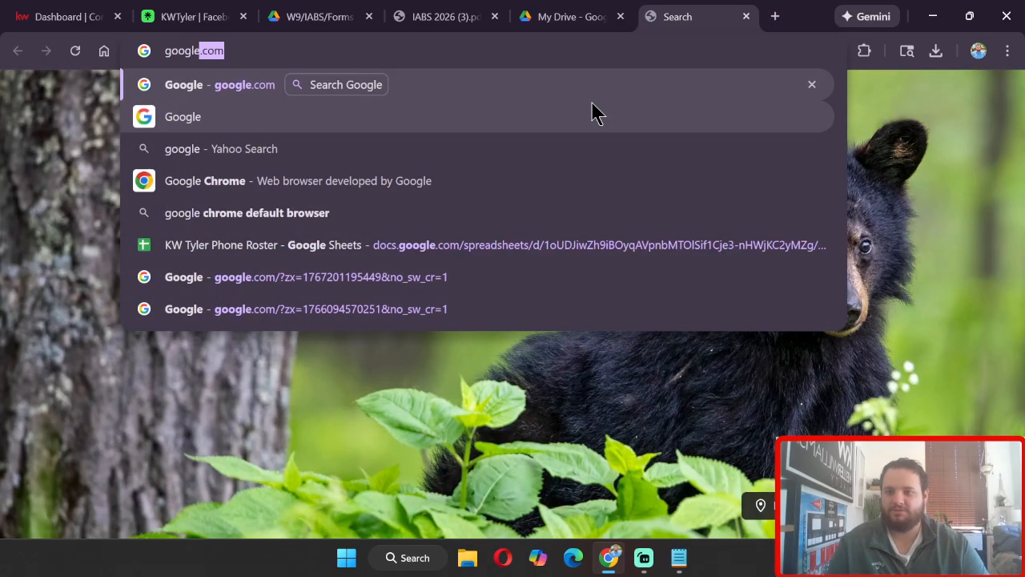
{"action": "key", "text": "Return"}
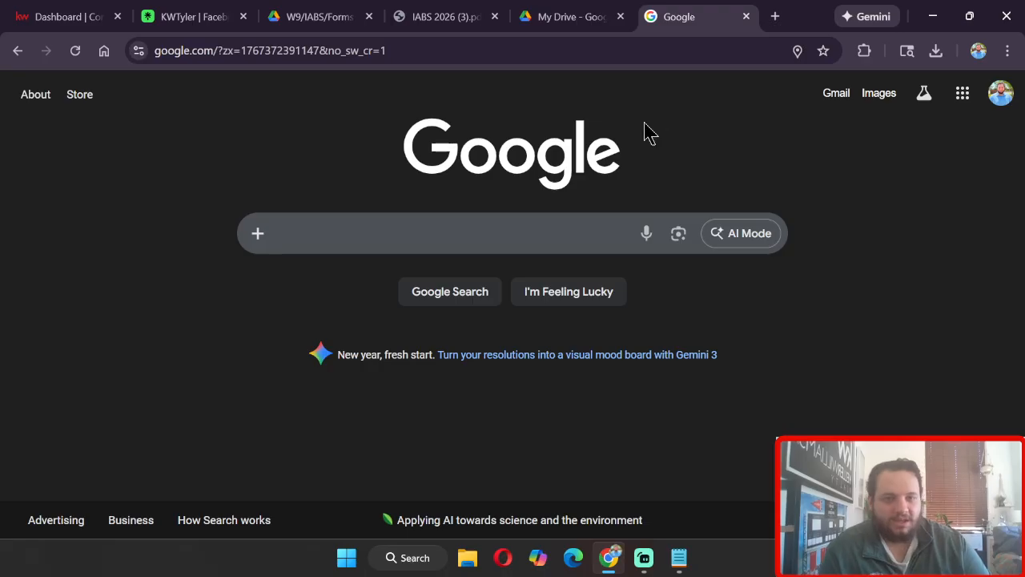
{"action": "left_click", "coordinate": [847, 102]}
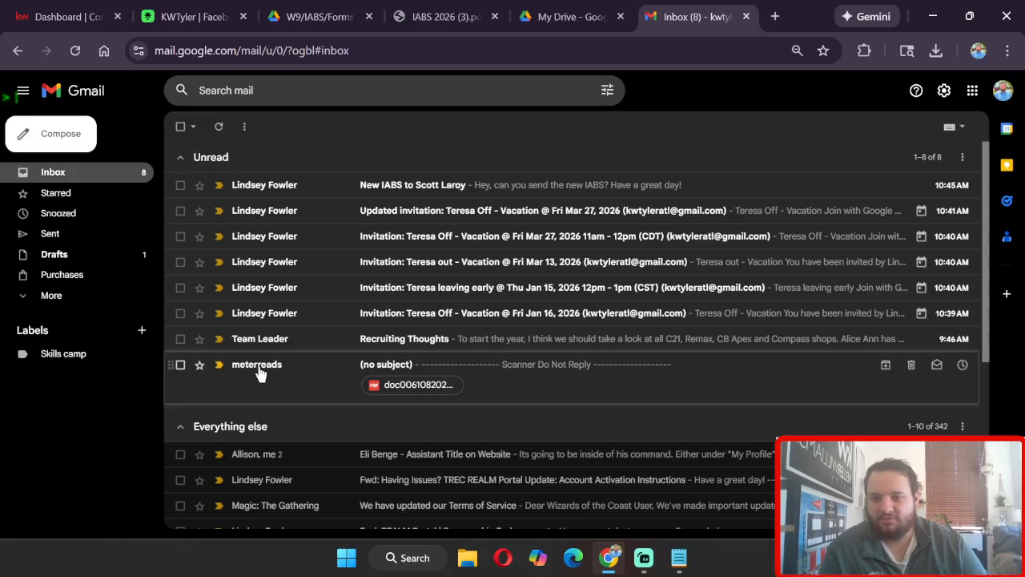
{"action": "left_click", "coordinate": [264, 427]}
{"action": "left_click", "coordinate": [222, 159]}
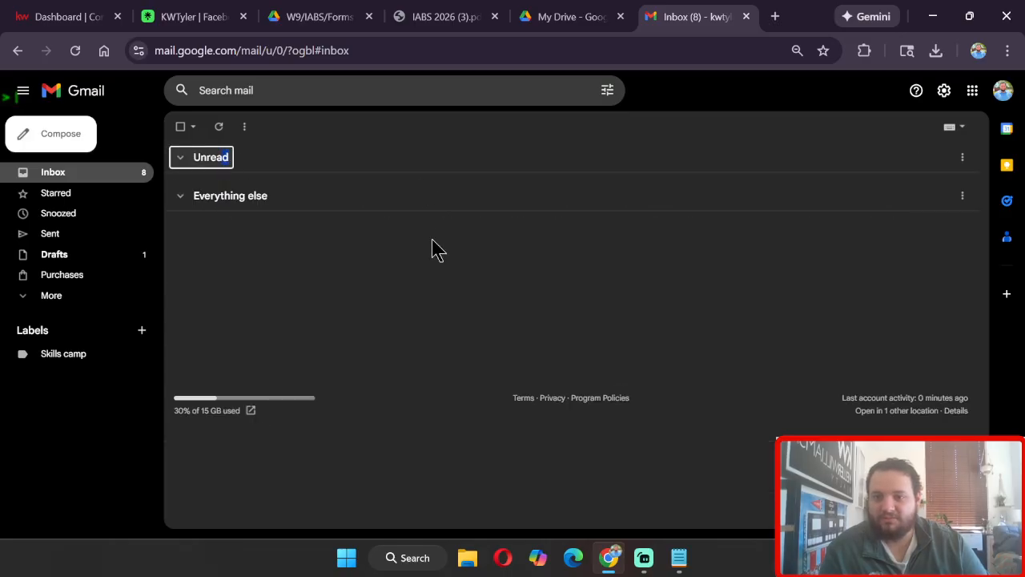
{"action": "left_click", "coordinate": [294, 349]}
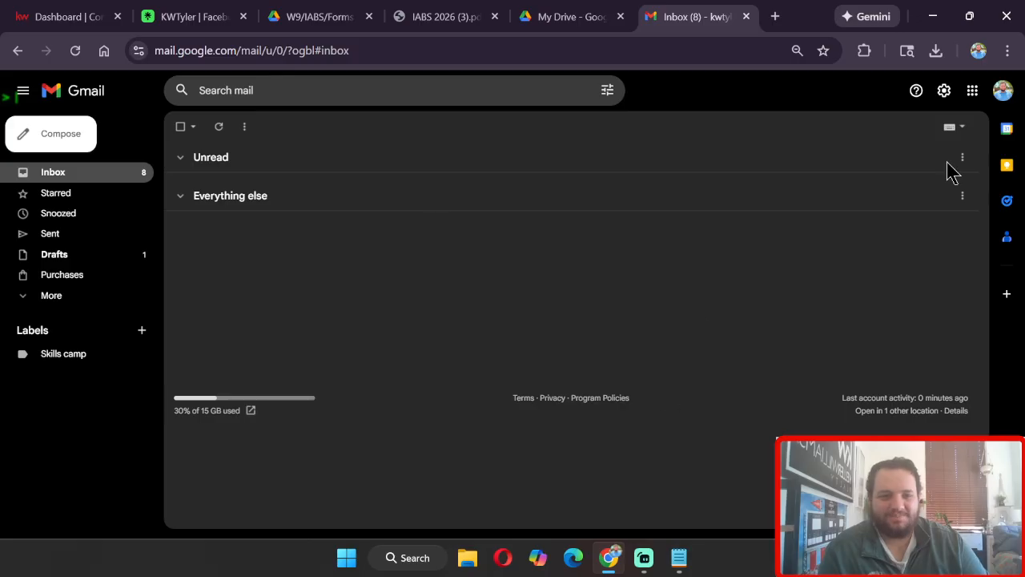
Step: Open the full Gmail settings and scroll to the email signature editor
{"action": "left_click", "coordinate": [945, 92]}
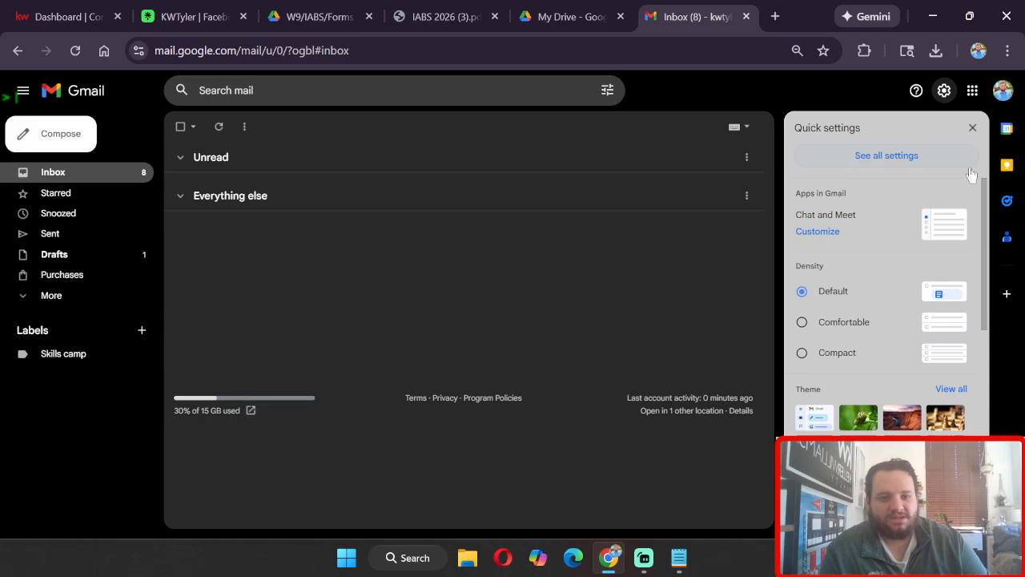
{"action": "left_click", "coordinate": [941, 160]}
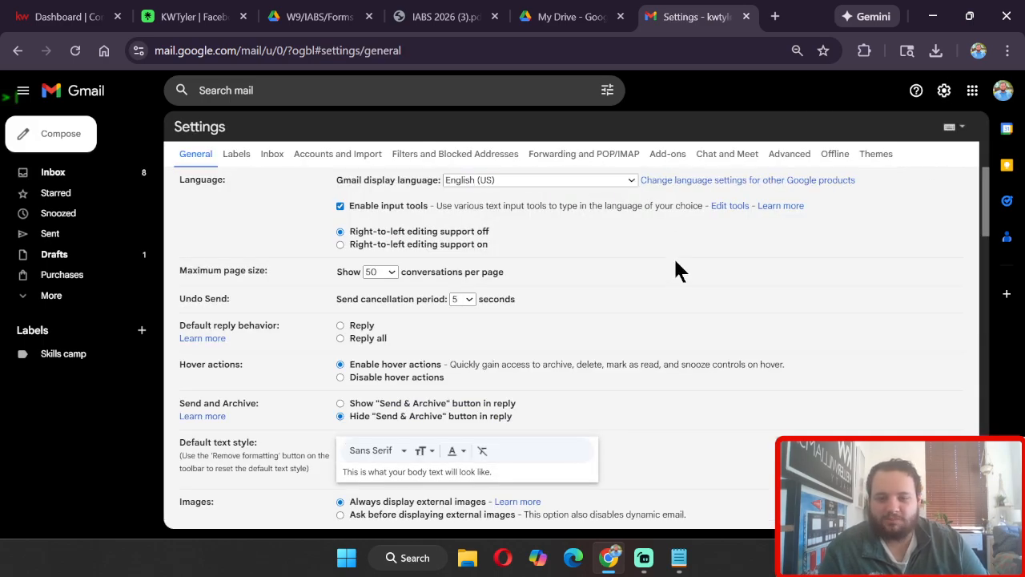
{"action": "scroll", "coordinate": [675, 256], "scroll_direction": "down", "scroll_amount": 5}
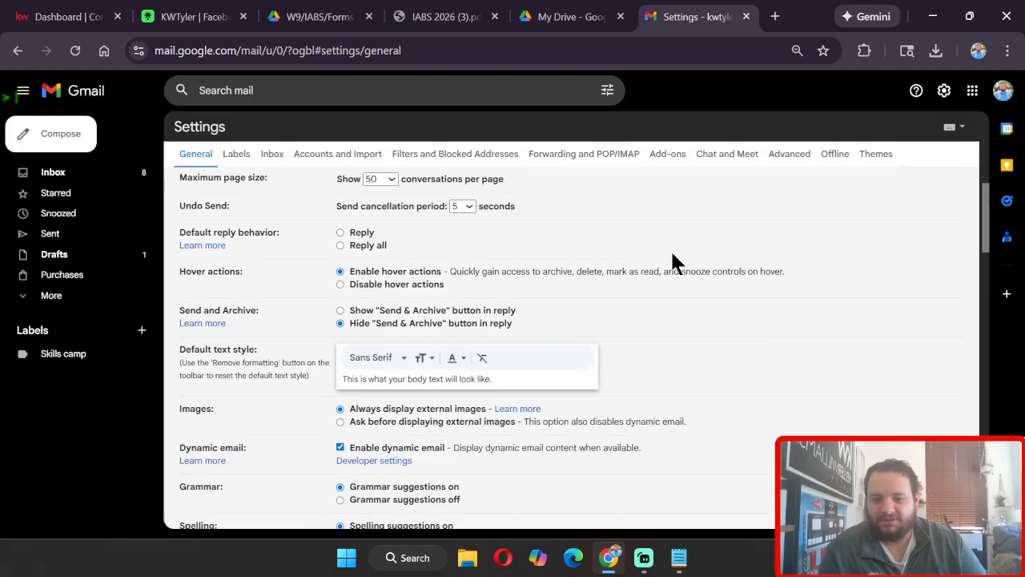
{"action": "scroll", "coordinate": [675, 259], "scroll_direction": "down", "scroll_amount": 10}
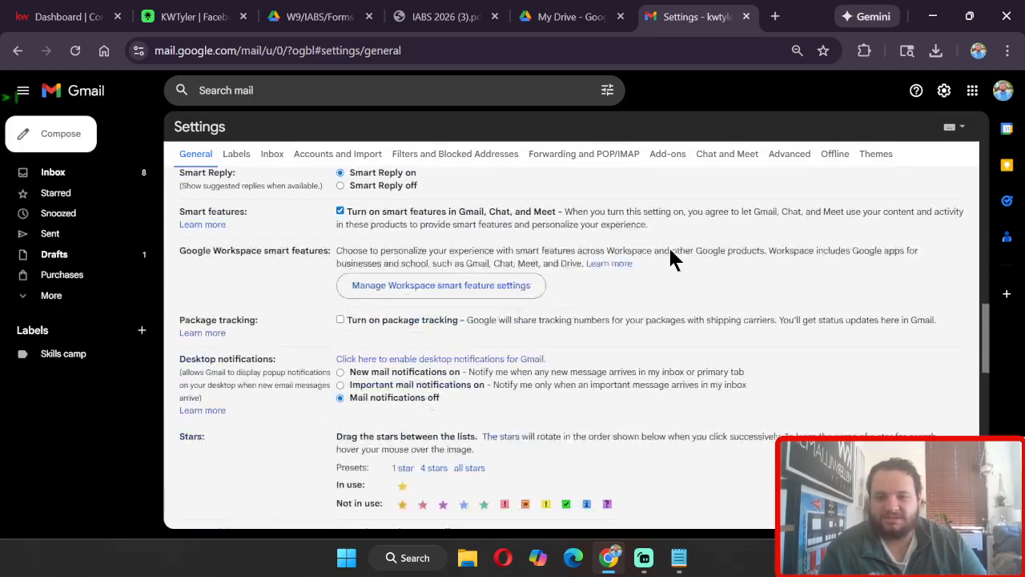
{"action": "scroll", "coordinate": [666, 245], "scroll_direction": "down", "scroll_amount": 3}
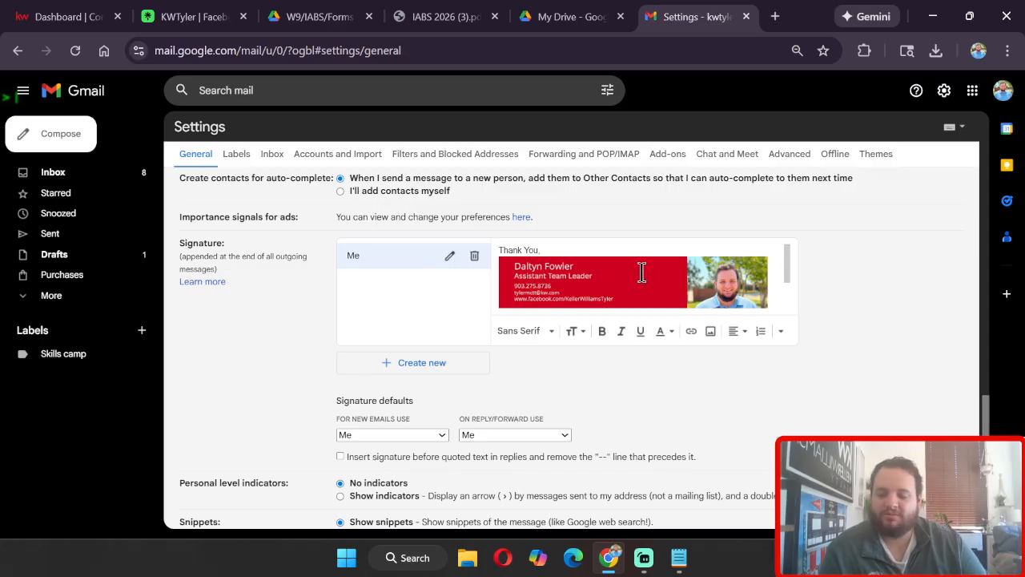
{"action": "scroll", "coordinate": [642, 272], "scroll_direction": "down", "scroll_amount": 5}
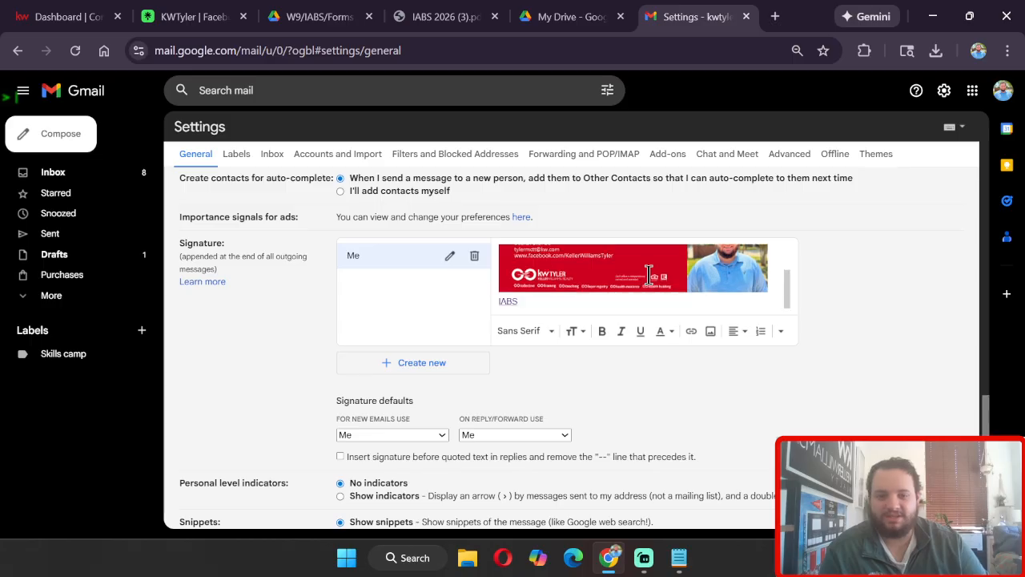
{"action": "scroll", "coordinate": [789, 352], "scroll_direction": "up", "scroll_amount": 1}
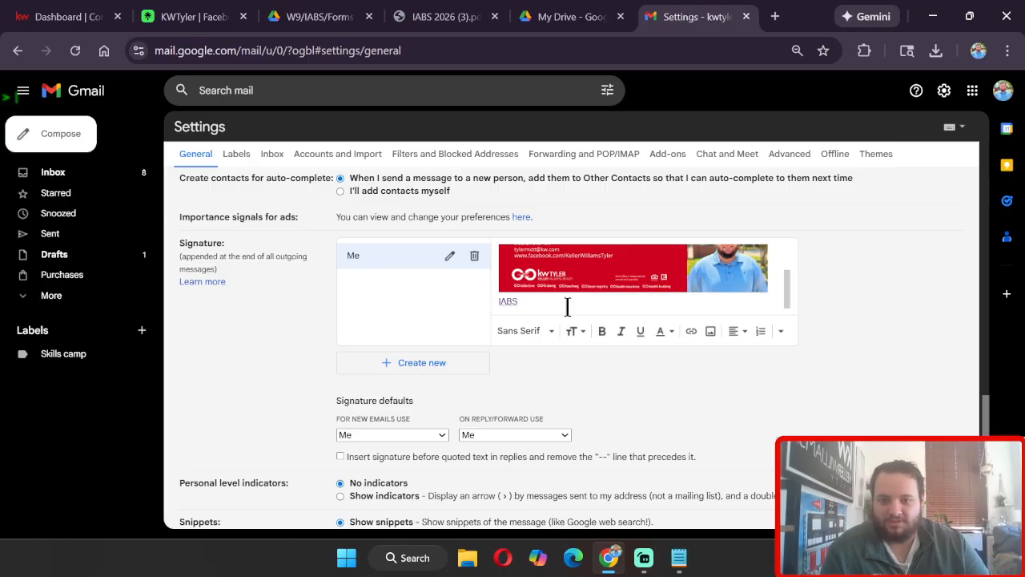
Step: Try to replace the URL of the IABS link in the signature with the copied Drive share link
{"action": "left_click", "coordinate": [518, 302]}
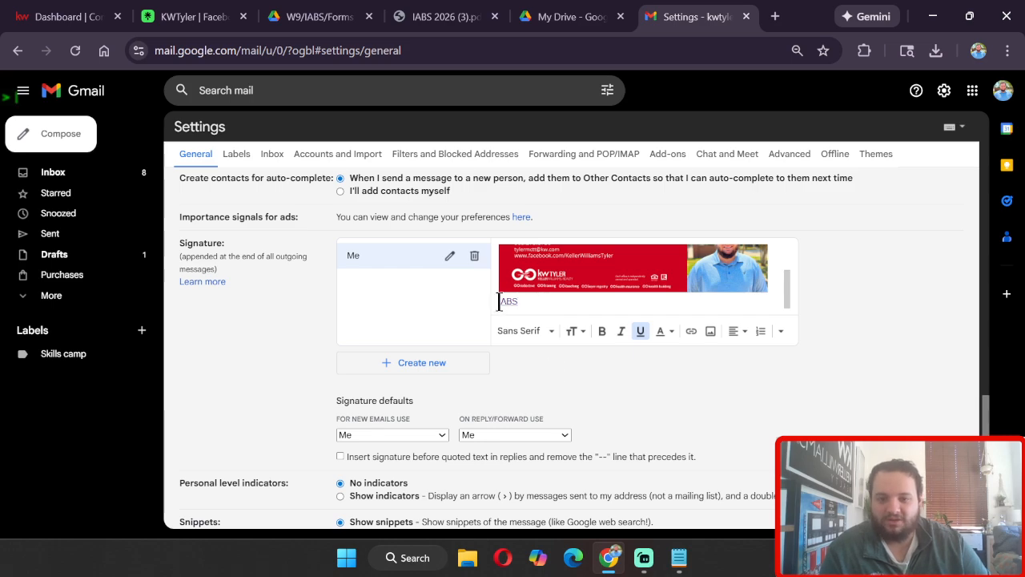
{"action": "left_click", "coordinate": [506, 302]}
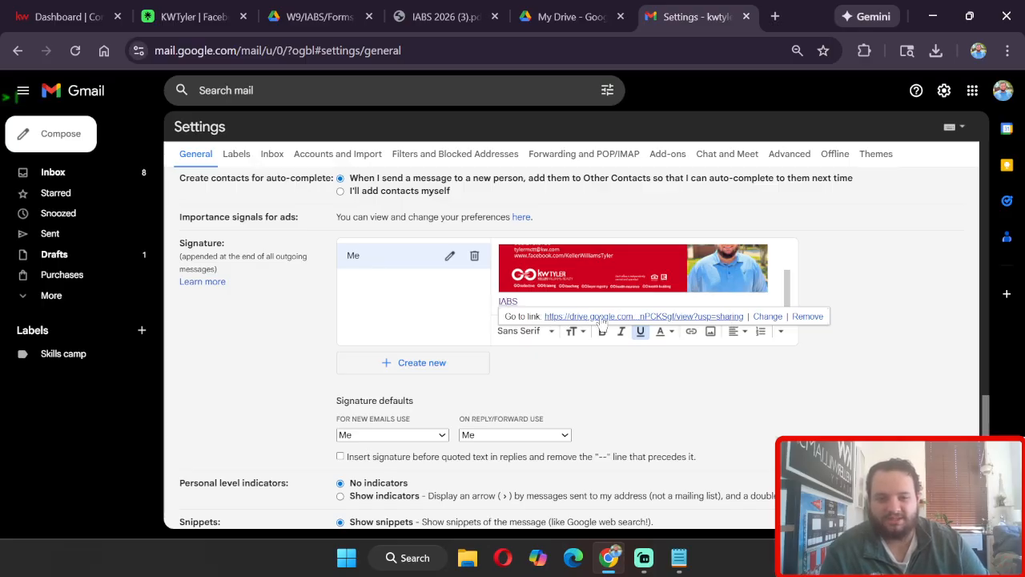
{"action": "left_click", "coordinate": [768, 317]}
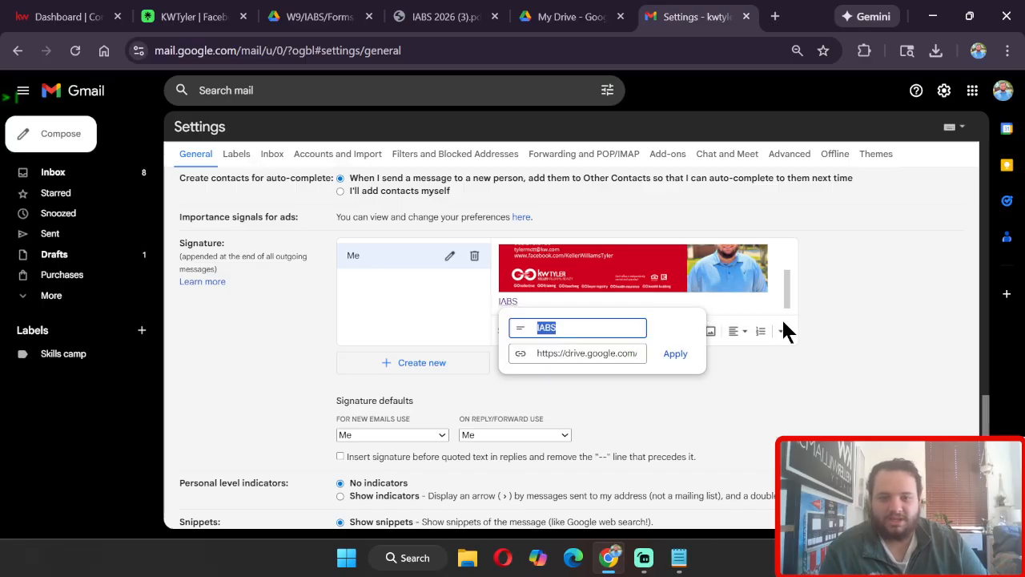
{"action": "left_click", "coordinate": [585, 353]}
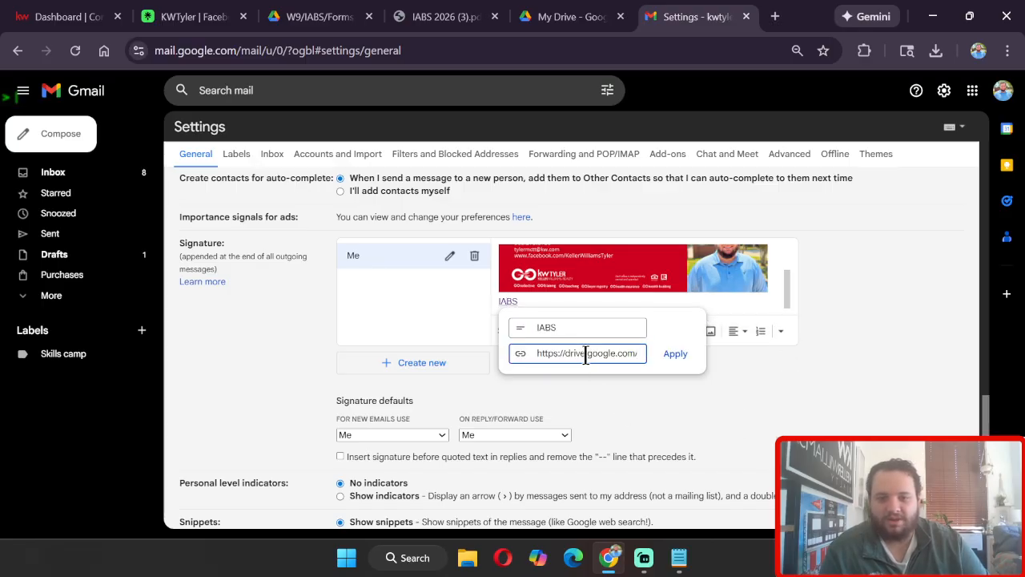
{"action": "key", "text": "ctrl+a"}
{"action": "key", "text": "BackSpace"}
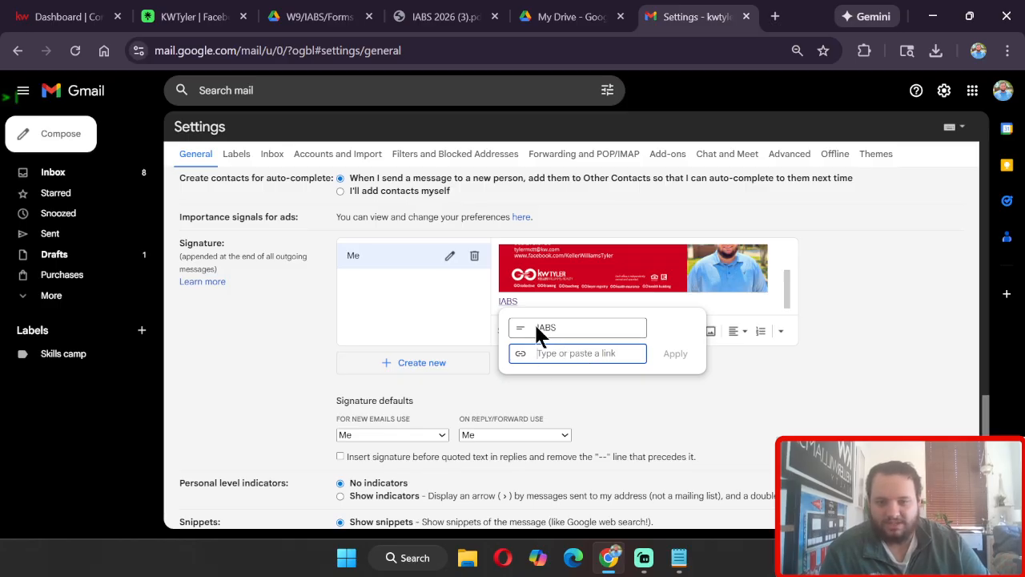
{"action": "left_click", "coordinate": [580, 327]}
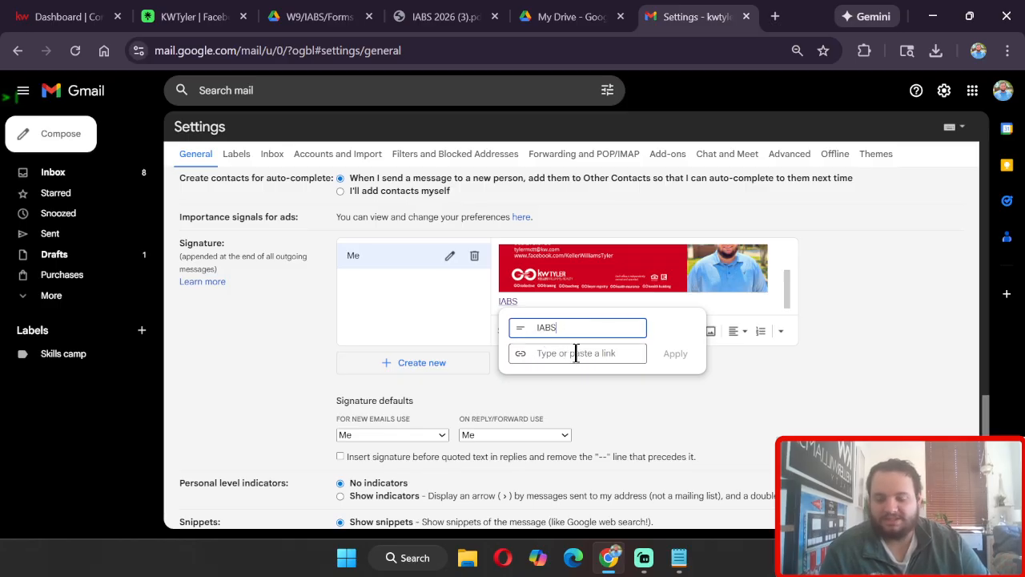
{"action": "left_click", "coordinate": [576, 354]}
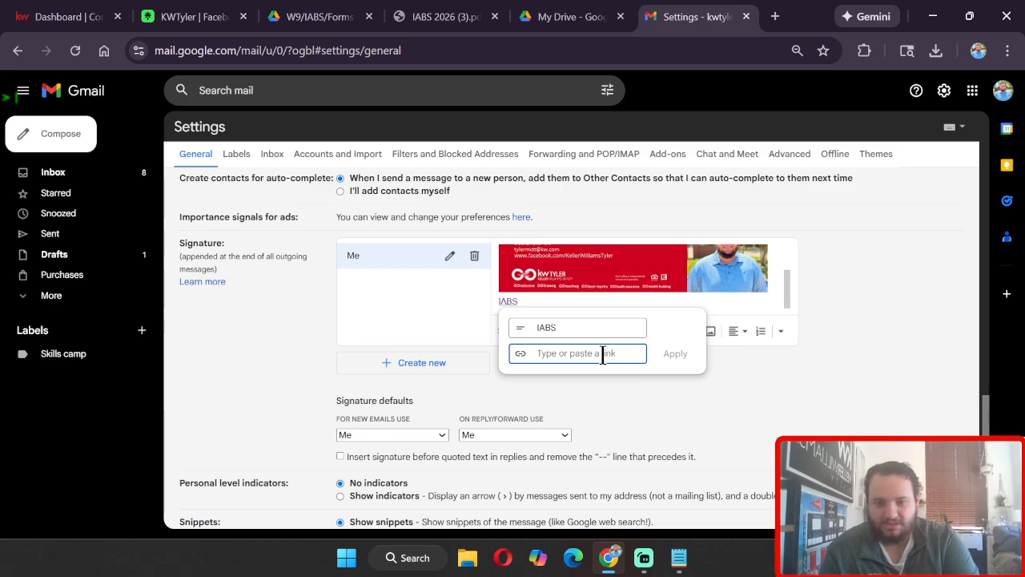
{"action": "key", "text": "ctrl+v"}
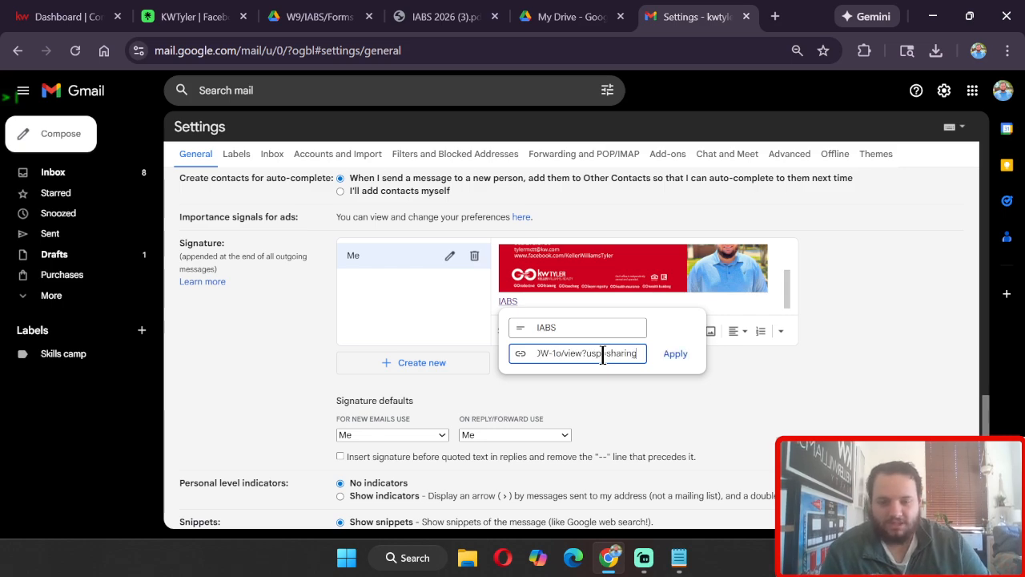
{"action": "right_click", "coordinate": [603, 354]}
{"action": "left_click", "coordinate": [734, 449]}
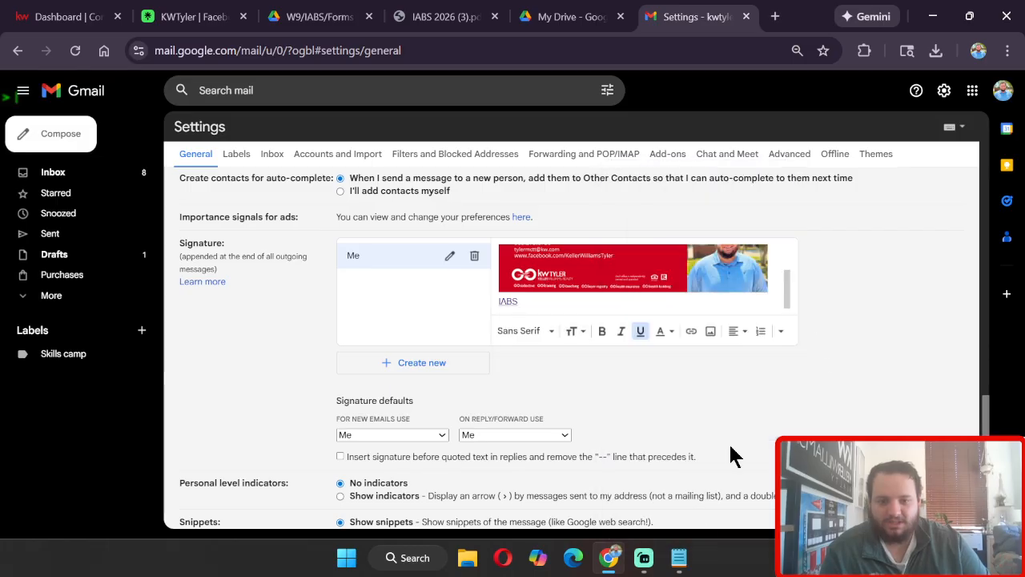
Step: Replace the URL of the IABS link in the signature with the Drive share link and apply it
{"action": "left_click", "coordinate": [678, 558]}
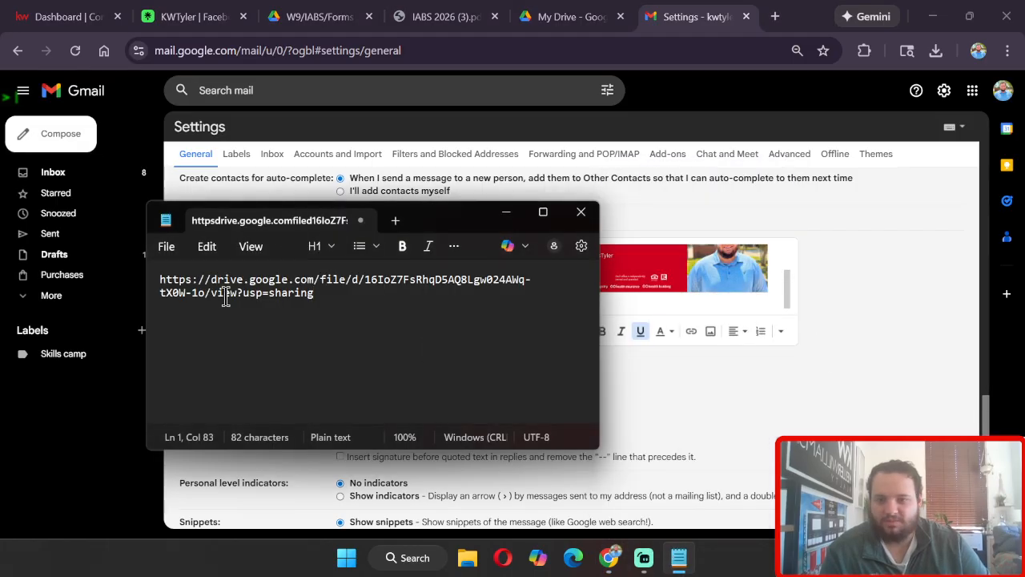
{"action": "left_click", "coordinate": [765, 367]}
{"action": "left_click", "coordinate": [513, 301]}
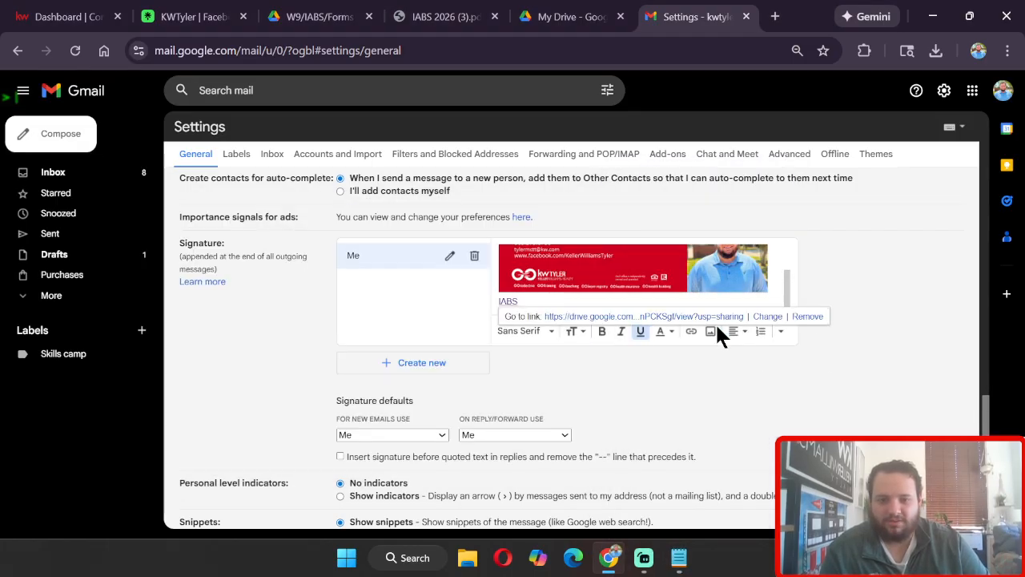
{"action": "left_click", "coordinate": [767, 317]}
{"action": "double_click", "coordinate": [601, 353]}
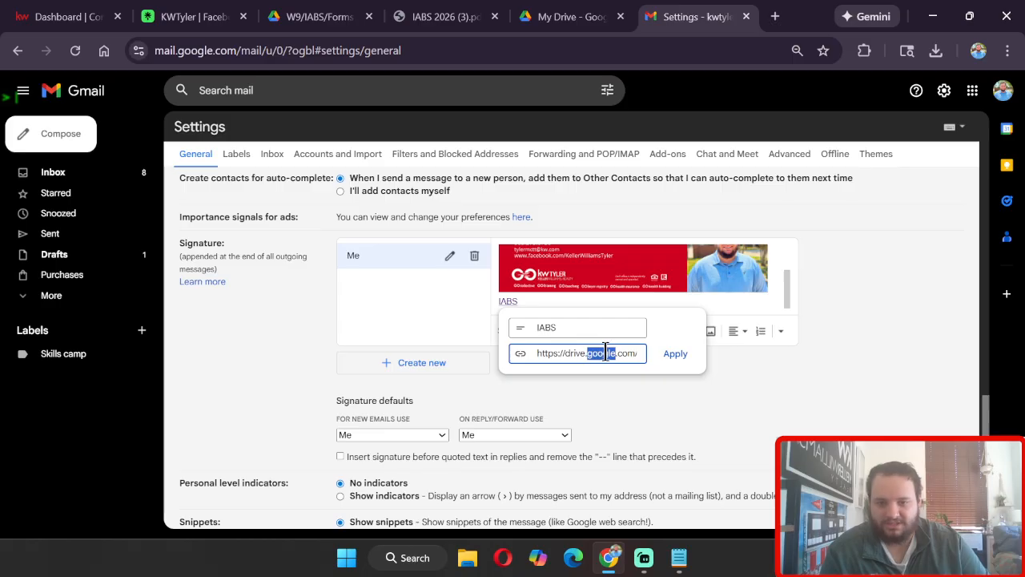
{"action": "triple_click", "coordinate": [596, 350]}
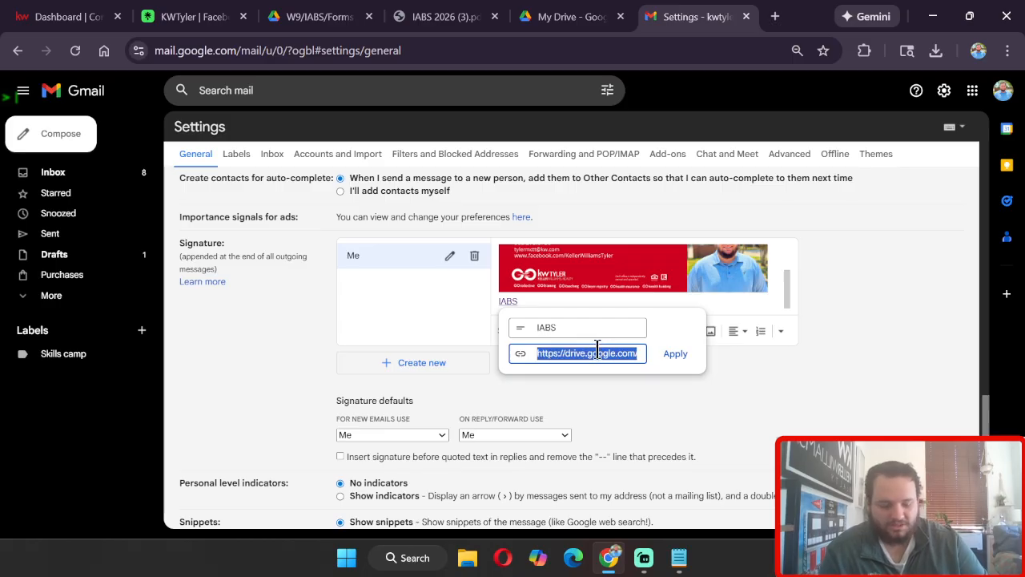
{"action": "key", "text": "BackSpace"}
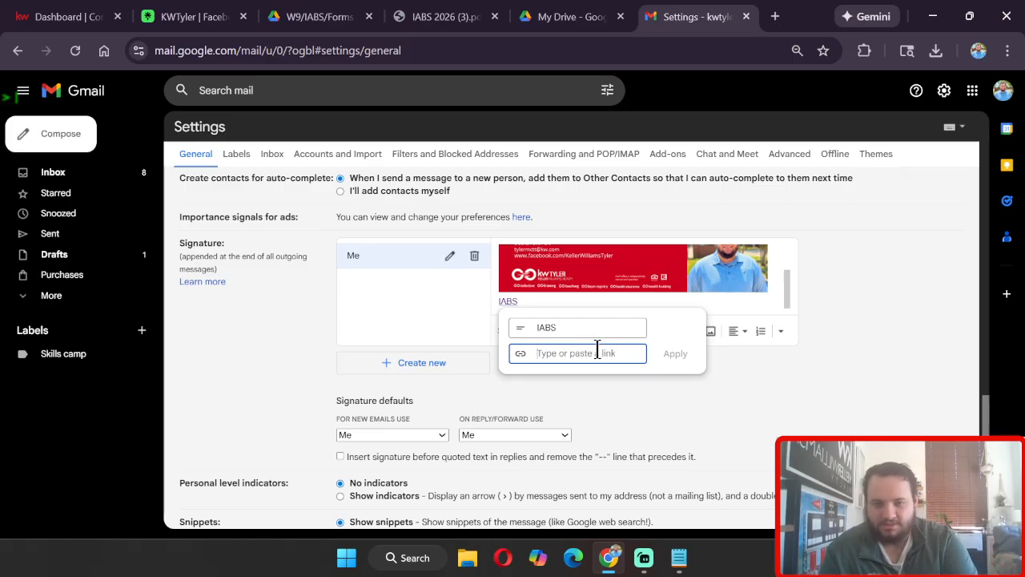
{"action": "key", "text": "ctrl+v"}
{"action": "left_click", "coordinate": [675, 354]}
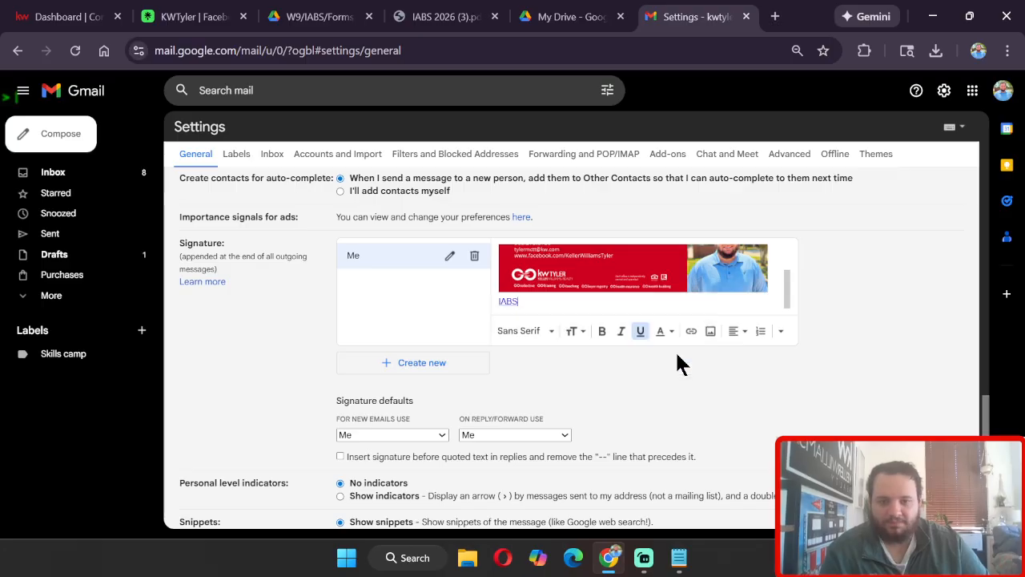
Step: Save the settings changes and open a new message to check the updated signature
{"action": "scroll", "coordinate": [676, 350], "scroll_direction": "down", "scroll_amount": 5}
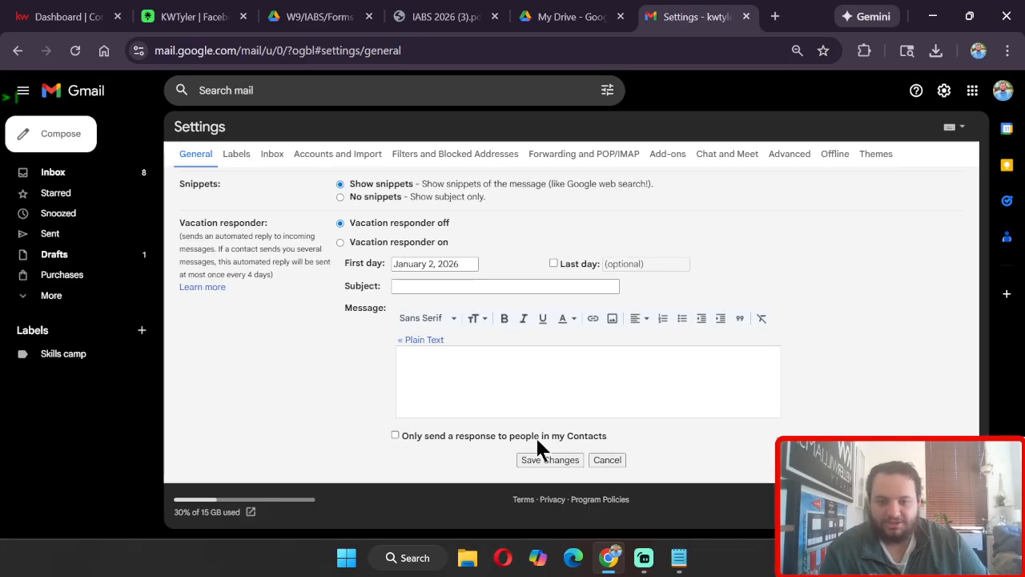
{"action": "scroll", "coordinate": [535, 456], "scroll_direction": "up", "scroll_amount": 1}
{"action": "scroll", "coordinate": [544, 472], "scroll_direction": "down", "scroll_amount": 1}
{"action": "left_click", "coordinate": [551, 461]}
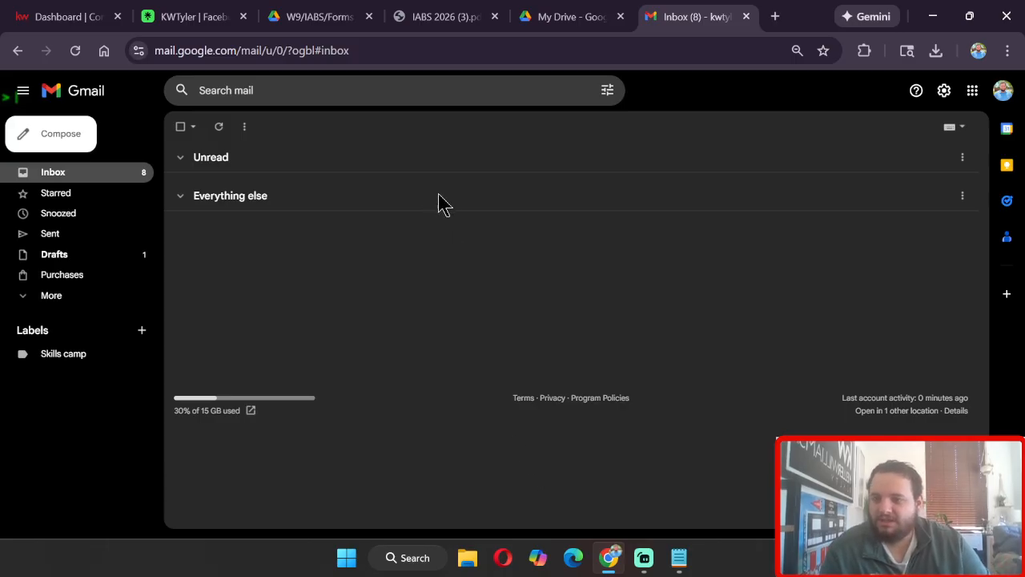
{"action": "left_click", "coordinate": [72, 140]}
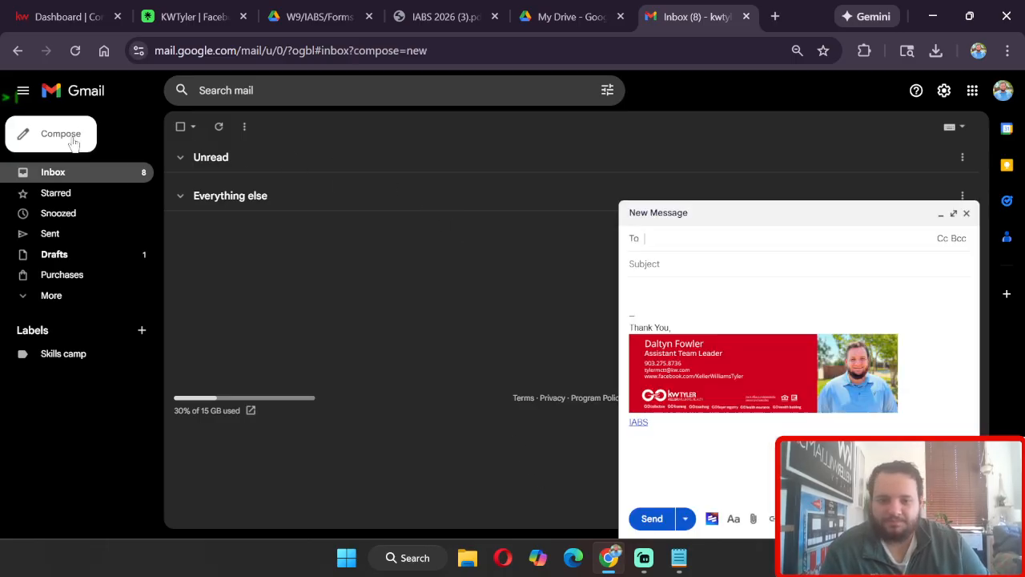
Step: Follow the IABS link in the new message's signature and scroll through the linked Drive PDF to check it
{"action": "left_click", "coordinate": [653, 424]}
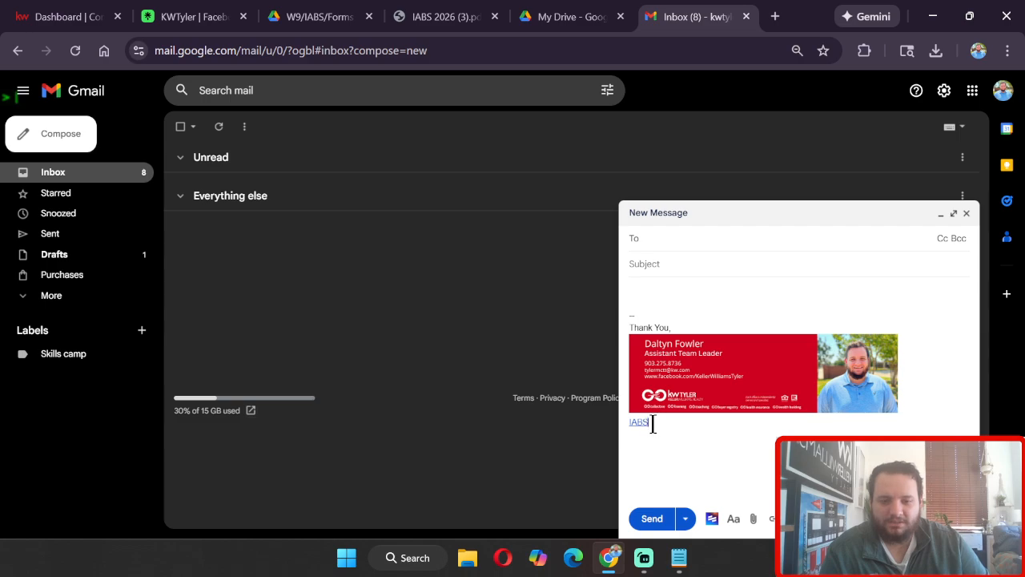
{"action": "double_click", "coordinate": [652, 425]}
{"action": "left_click", "coordinate": [657, 424]}
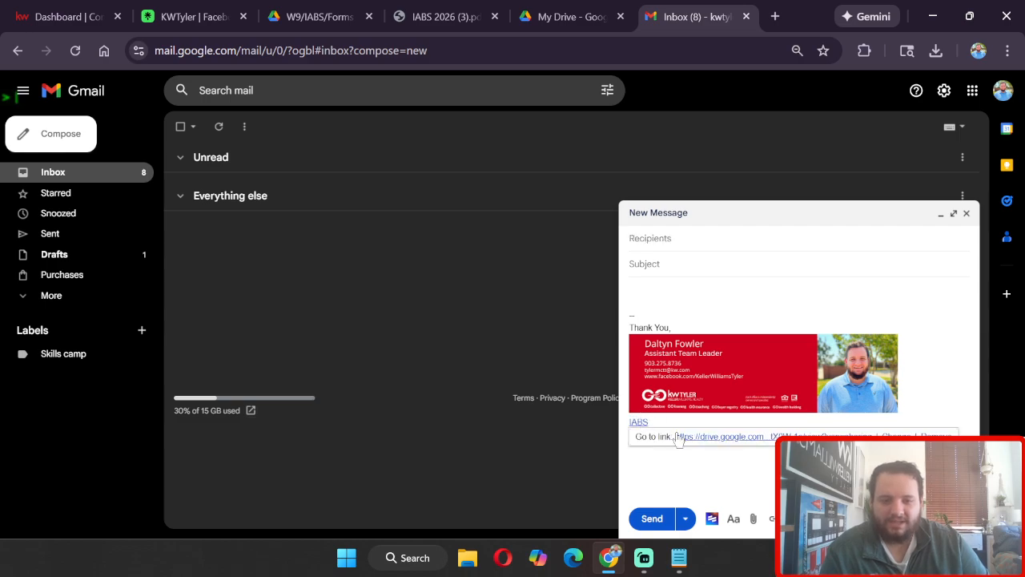
{"action": "left_click", "coordinate": [682, 437]}
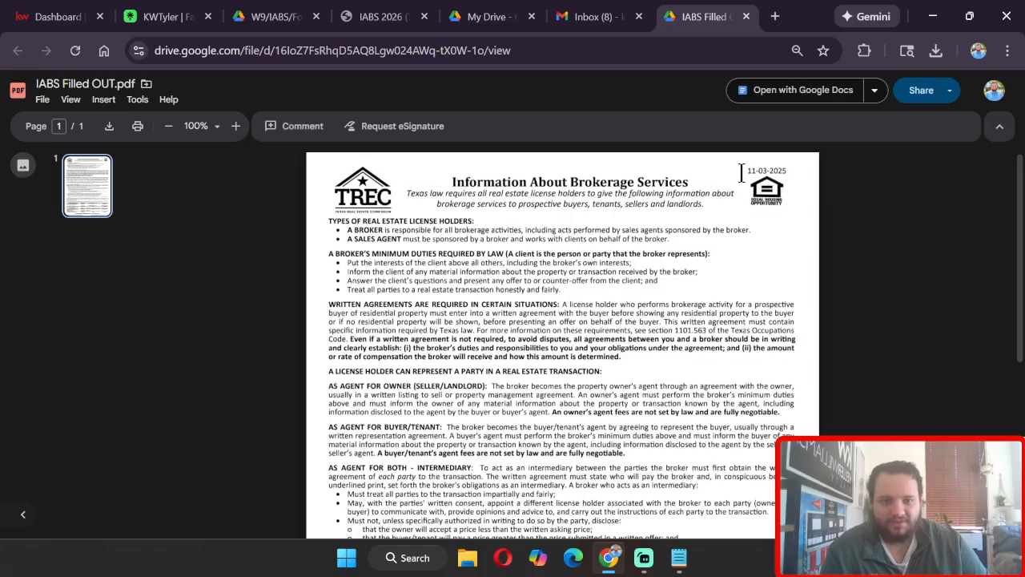
{"action": "scroll", "coordinate": [790, 241], "scroll_direction": "down", "scroll_amount": 3}
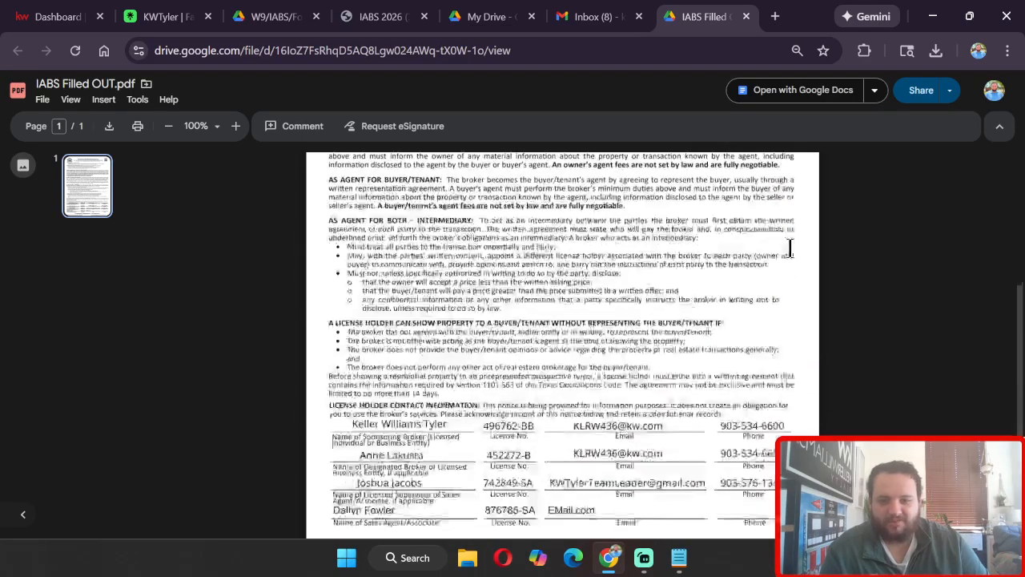
{"action": "scroll", "coordinate": [790, 248], "scroll_direction": "down", "scroll_amount": 1}
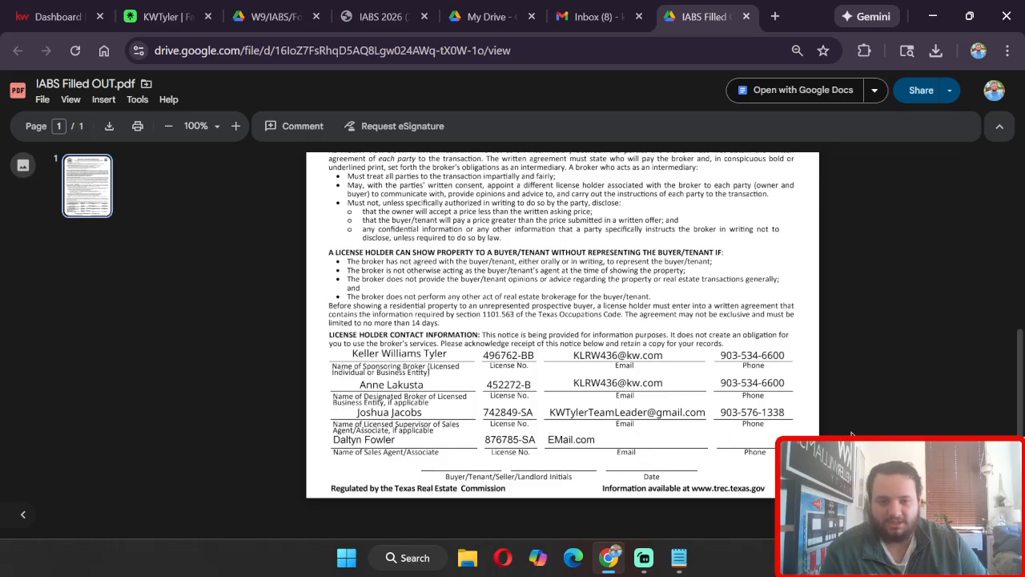
{"action": "scroll", "coordinate": [693, 373], "scroll_direction": "up", "scroll_amount": 5}
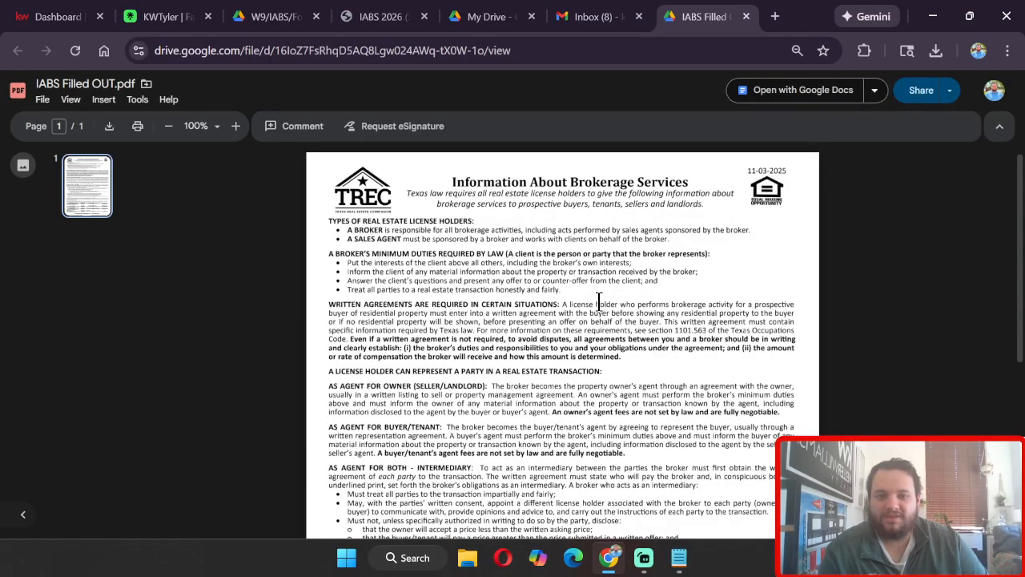
Step: Close all the open browser tabs and minimize the notepad window holding the share link
{"action": "left_click", "coordinate": [748, 17]}
{"action": "left_click", "coordinate": [748, 19]}
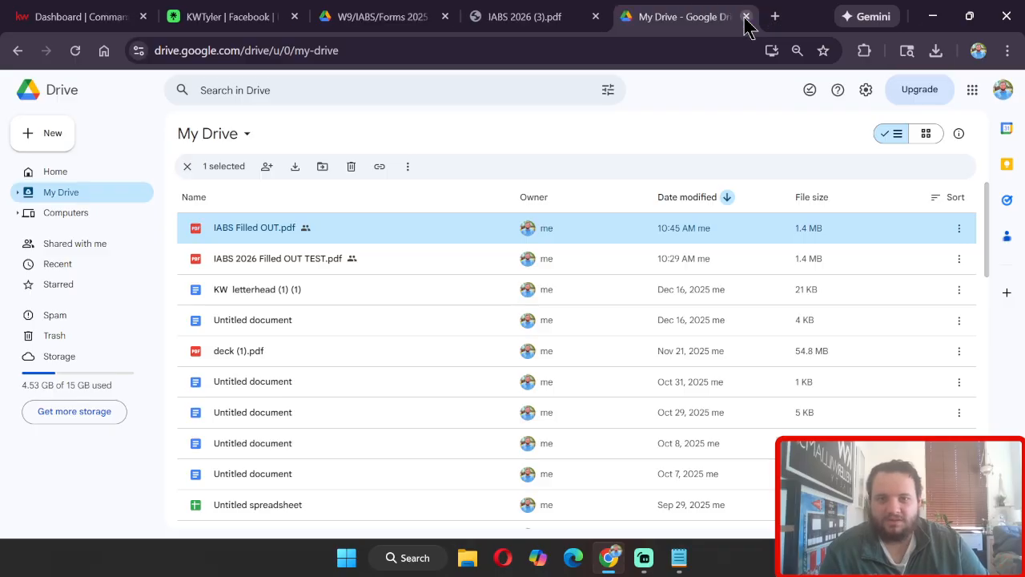
{"action": "left_click", "coordinate": [745, 19]}
{"action": "scroll", "coordinate": [617, 241], "scroll_direction": "down", "scroll_amount": 5}
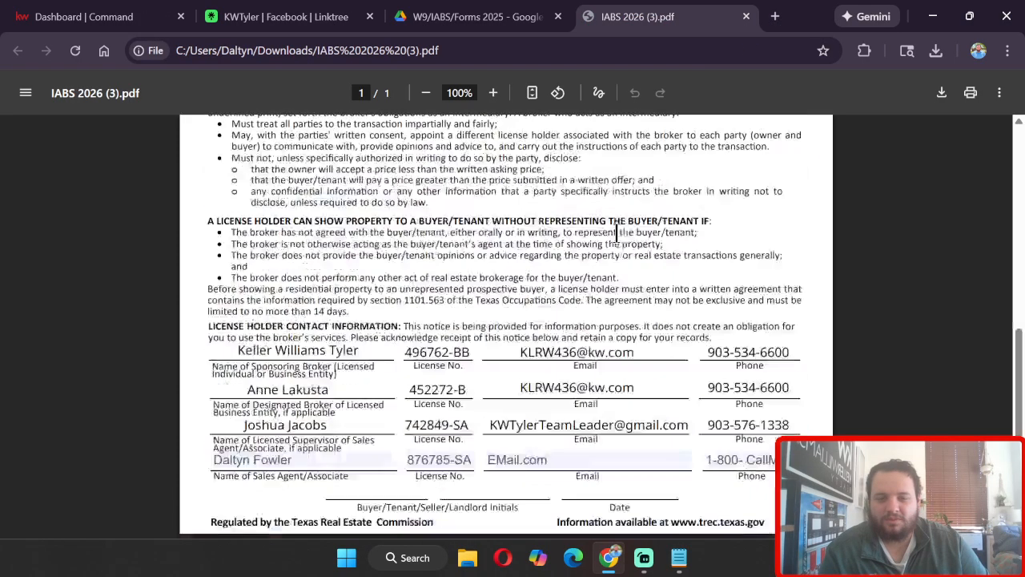
{"action": "scroll", "coordinate": [608, 320], "scroll_direction": "up", "scroll_amount": 5}
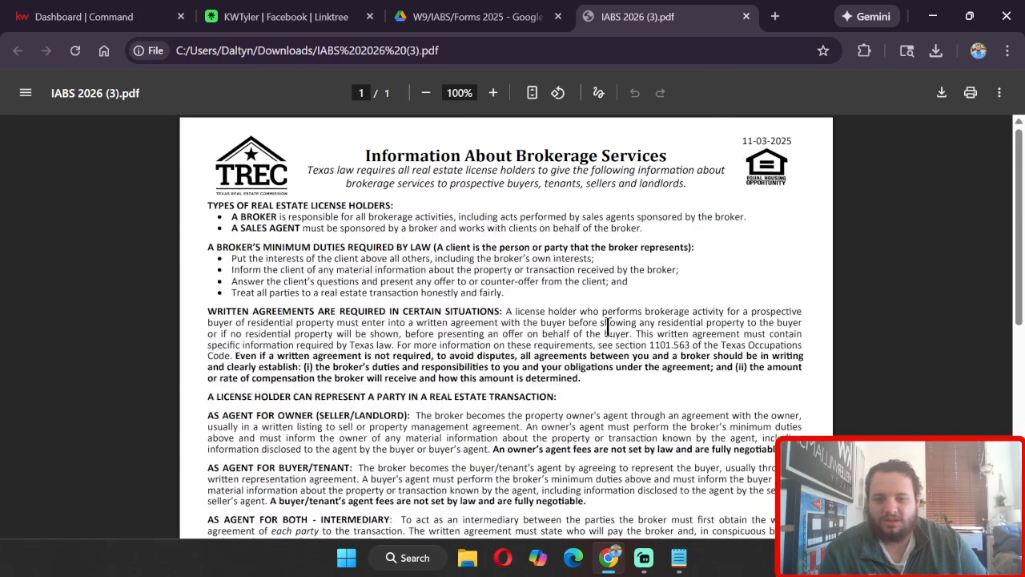
{"action": "left_click", "coordinate": [746, 16]}
{"action": "left_click", "coordinate": [558, 16]}
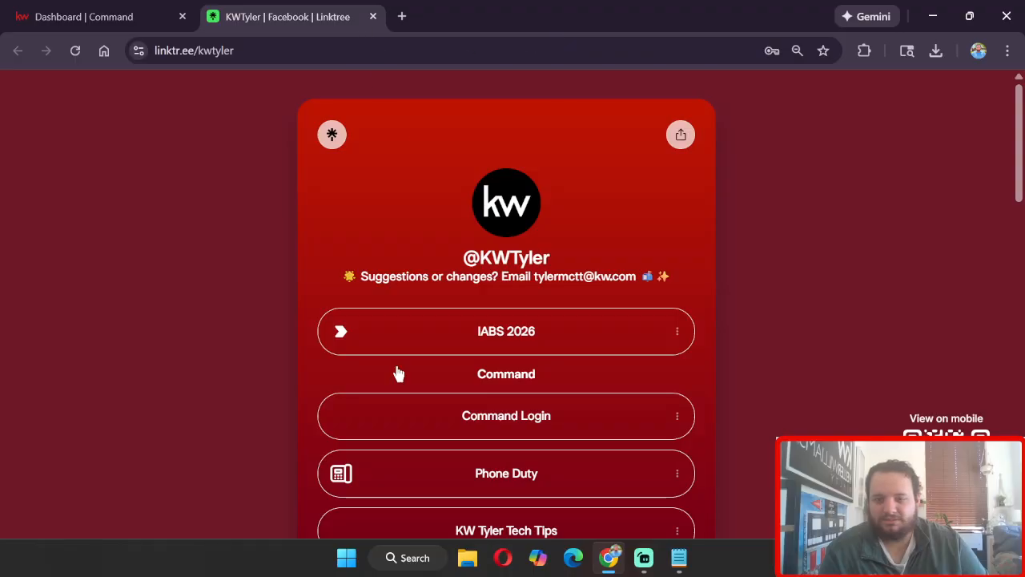
{"action": "left_click", "coordinate": [372, 16]}
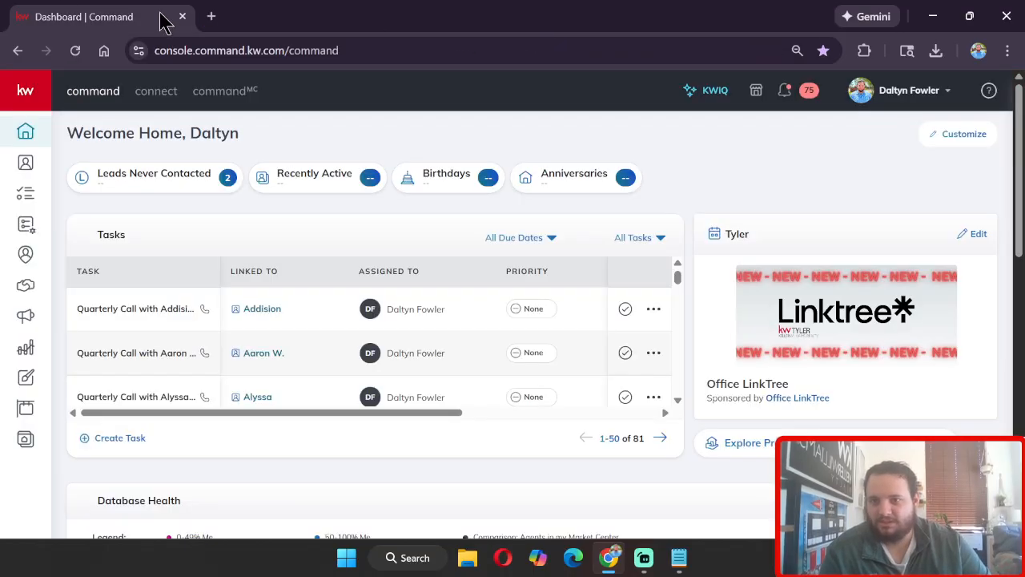
{"action": "left_click", "coordinate": [182, 16]}
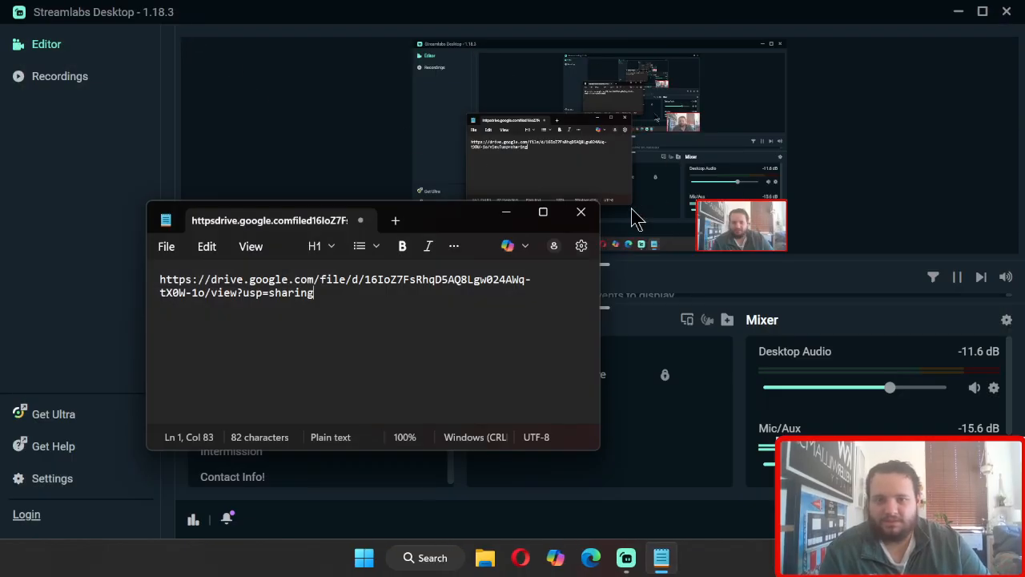
{"action": "left_click", "coordinate": [507, 214]}
Step: Open the IABS Filled OUT PDF from the Downloads folder
{"action": "left_click", "coordinate": [484, 558]}
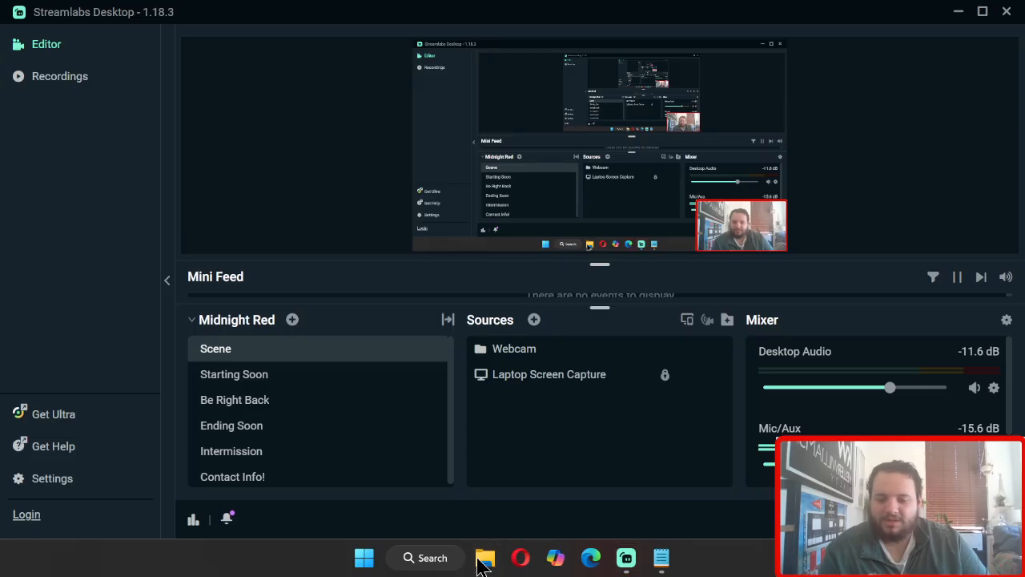
{"action": "left_click", "coordinate": [72, 316]}
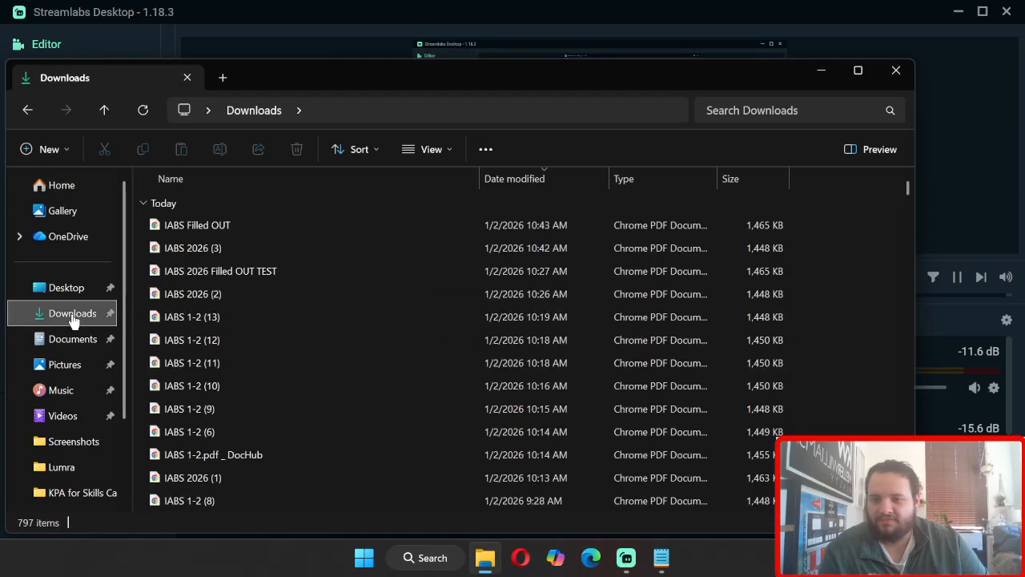
{"action": "left_click", "coordinate": [171, 230]}
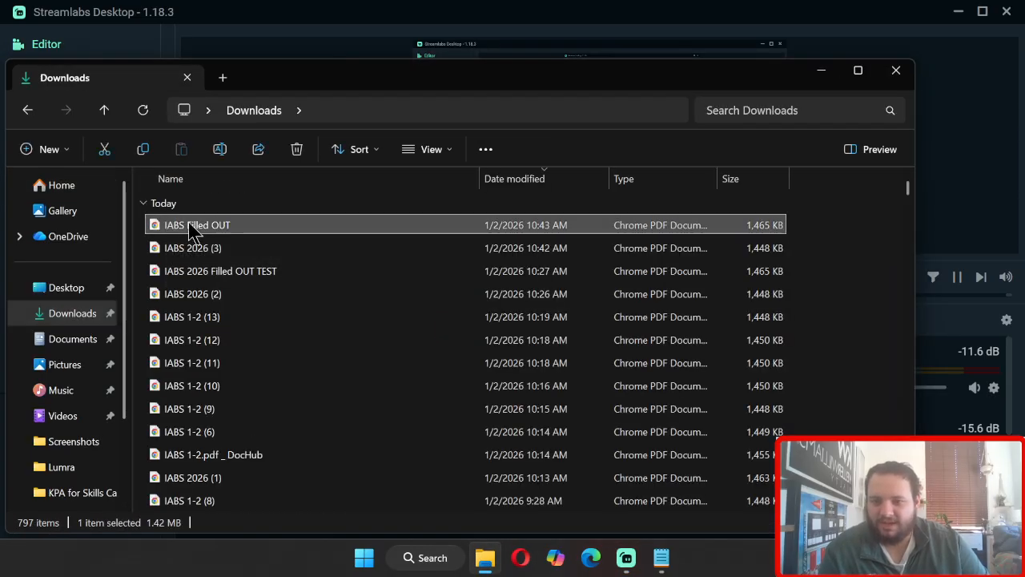
{"action": "left_click_drag", "start_coordinate": [421, 82], "coordinate": [468, 2]}
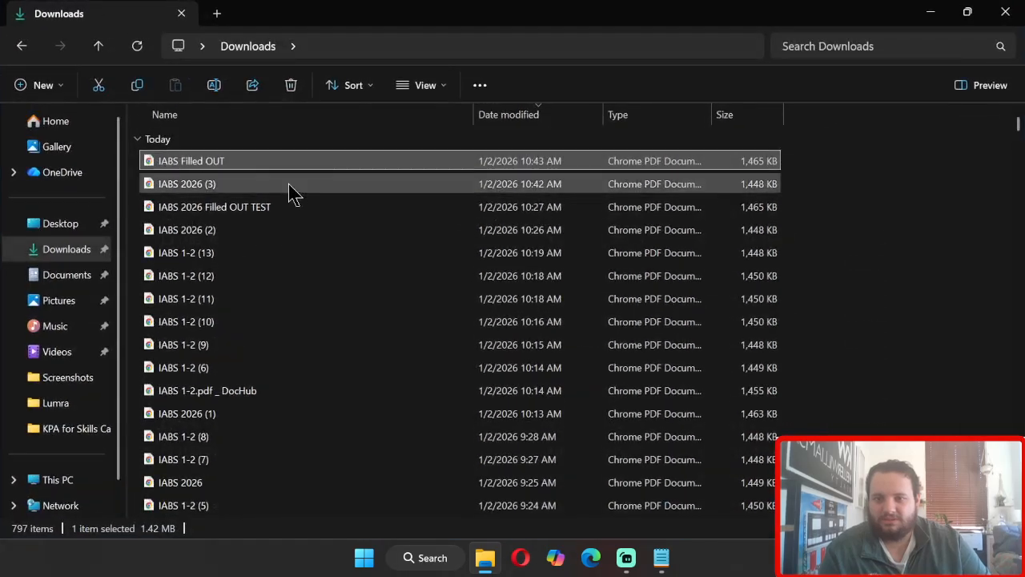
{"action": "double_click", "coordinate": [260, 161]}
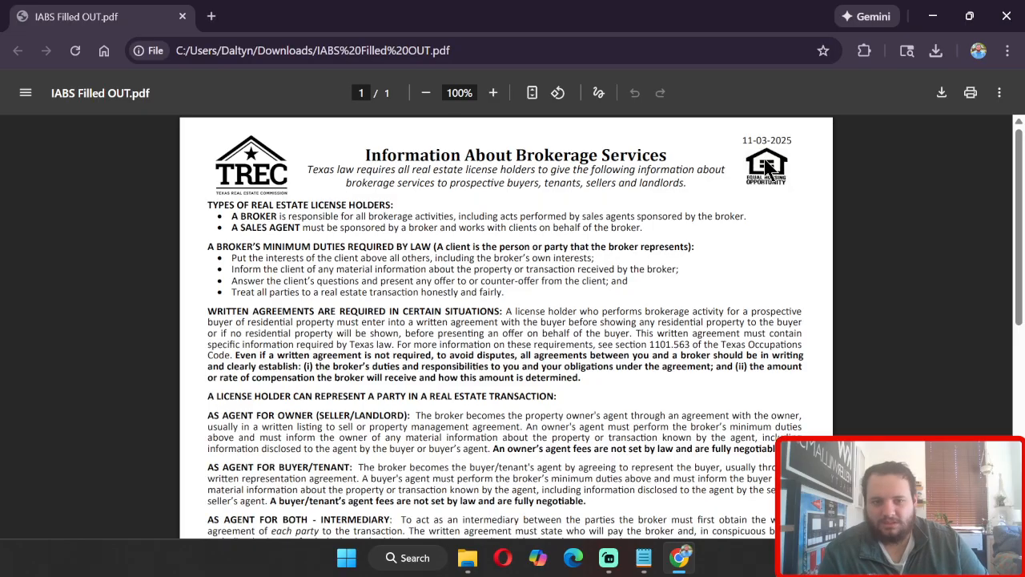
Step: Scroll through the filled PDF to review the license holder contact information section
{"action": "scroll", "coordinate": [852, 152], "scroll_direction": "down", "scroll_amount": 6}
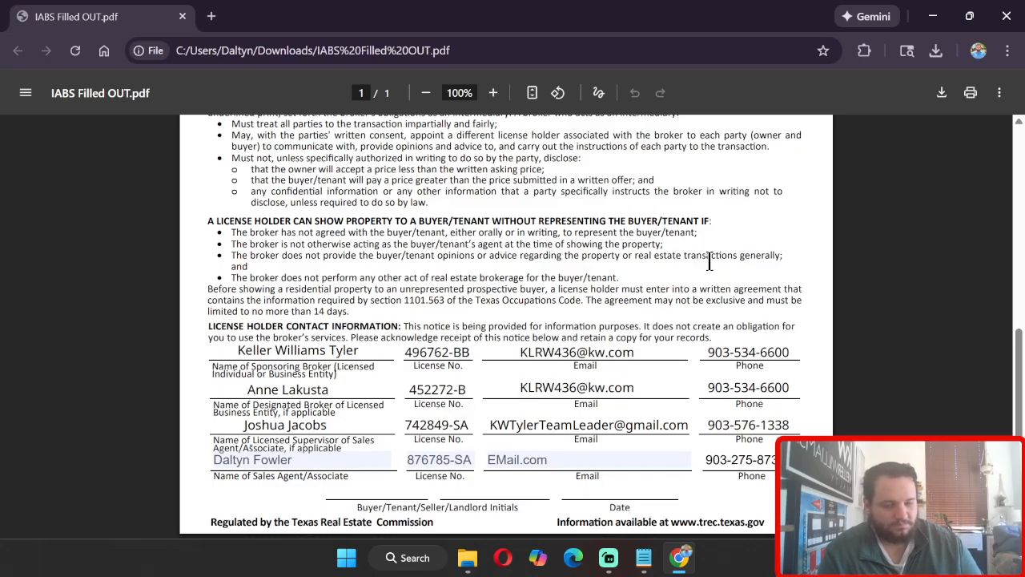
{"action": "scroll", "coordinate": [881, 297], "scroll_direction": "up", "scroll_amount": 4}
{"action": "scroll", "coordinate": [881, 297], "scroll_direction": "down", "scroll_amount": 4}
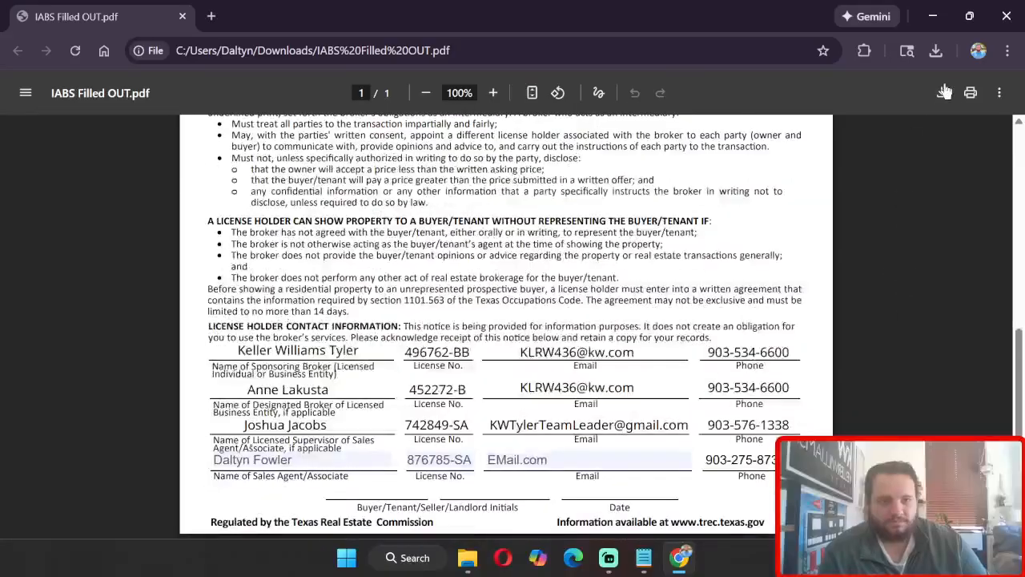
{"action": "left_click", "coordinate": [999, 93]}
{"action": "left_click", "coordinate": [899, 96]}
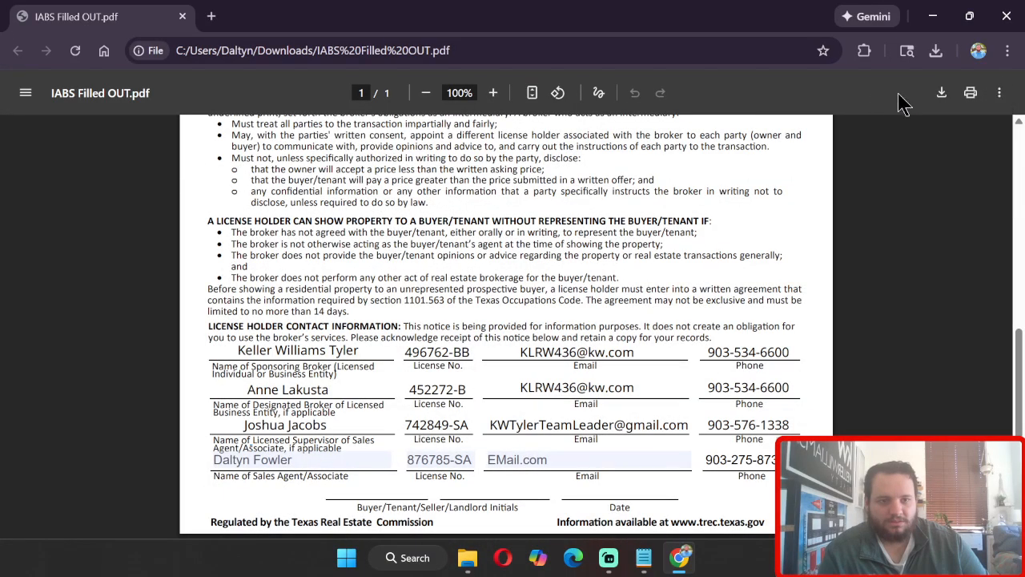
{"action": "left_click", "coordinate": [945, 103]}
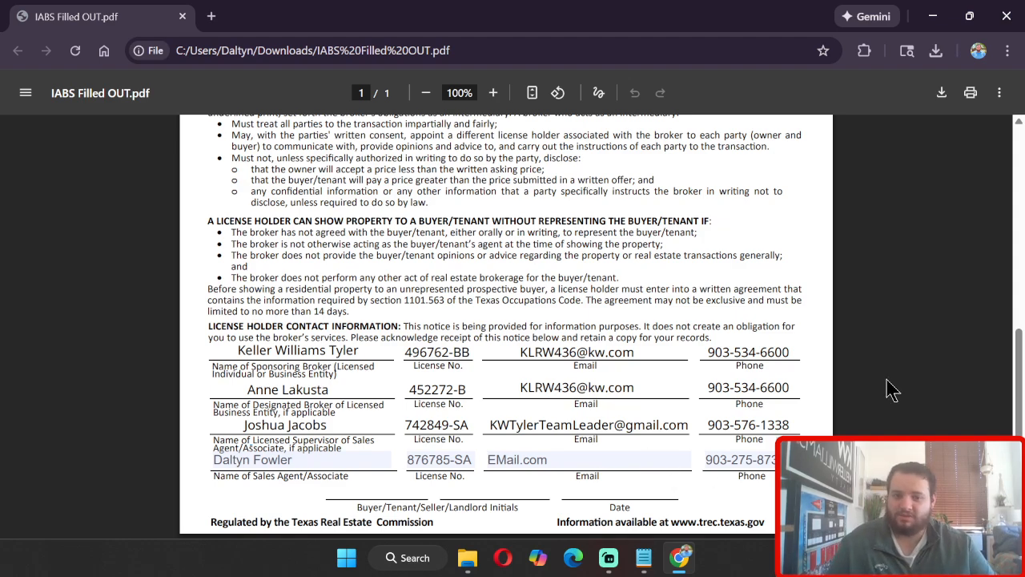
{"action": "scroll", "coordinate": [899, 391], "scroll_direction": "up", "scroll_amount": 10}
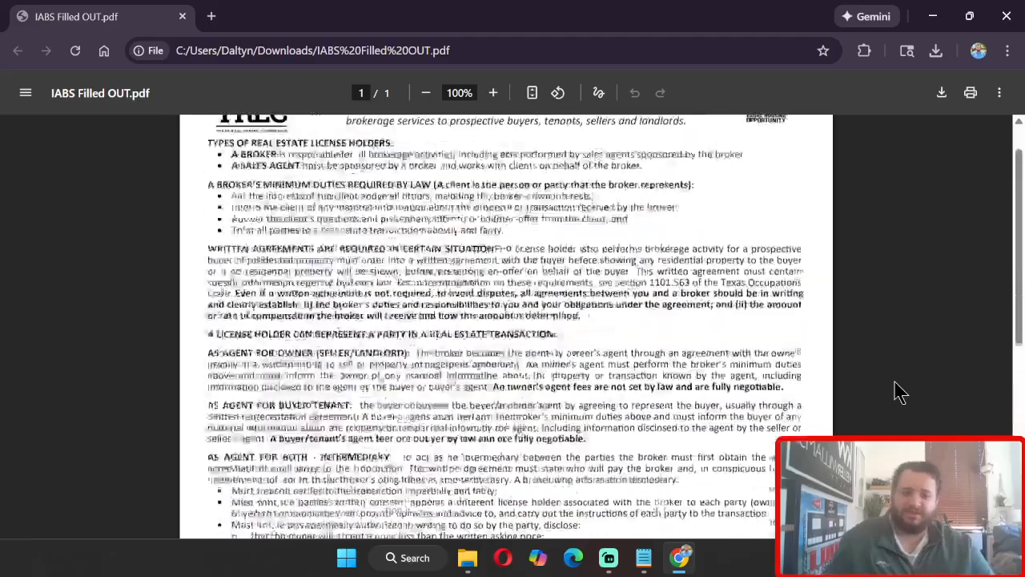
{"action": "scroll", "coordinate": [898, 390], "scroll_direction": "down", "scroll_amount": 10}
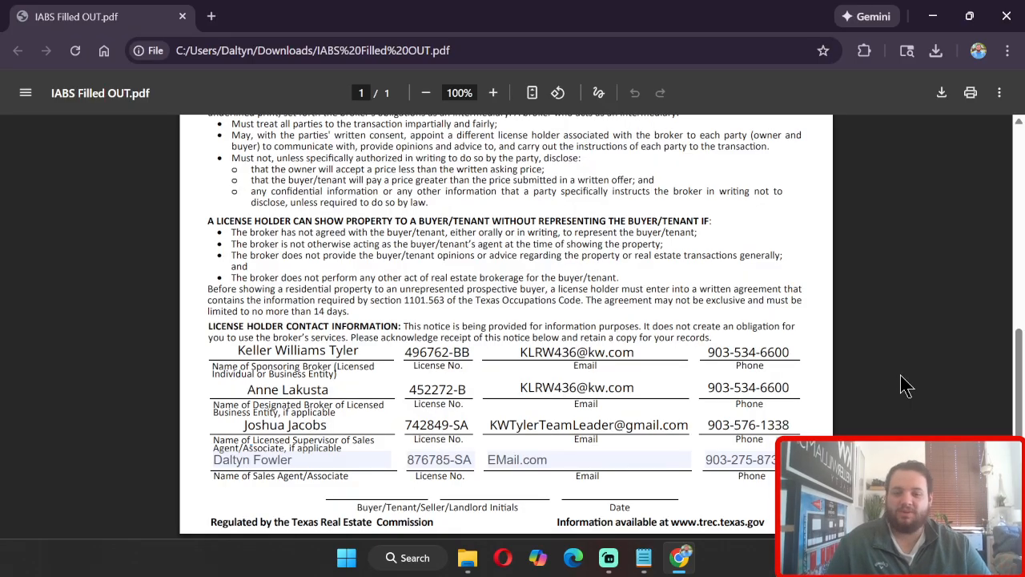
{"action": "scroll", "coordinate": [906, 385], "scroll_direction": "up", "scroll_amount": 5}
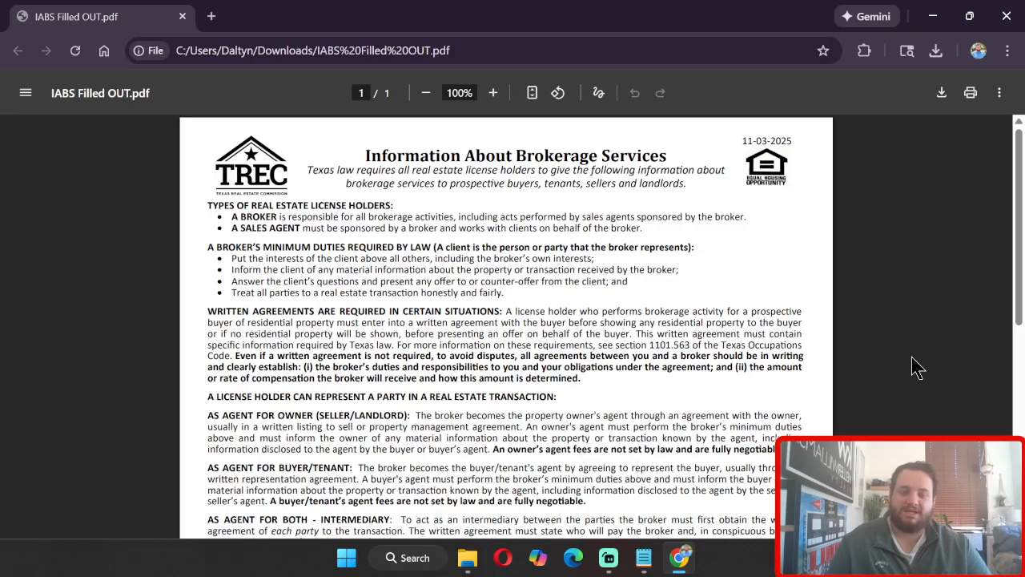
{"action": "scroll", "coordinate": [913, 368], "scroll_direction": "down", "scroll_amount": 5}
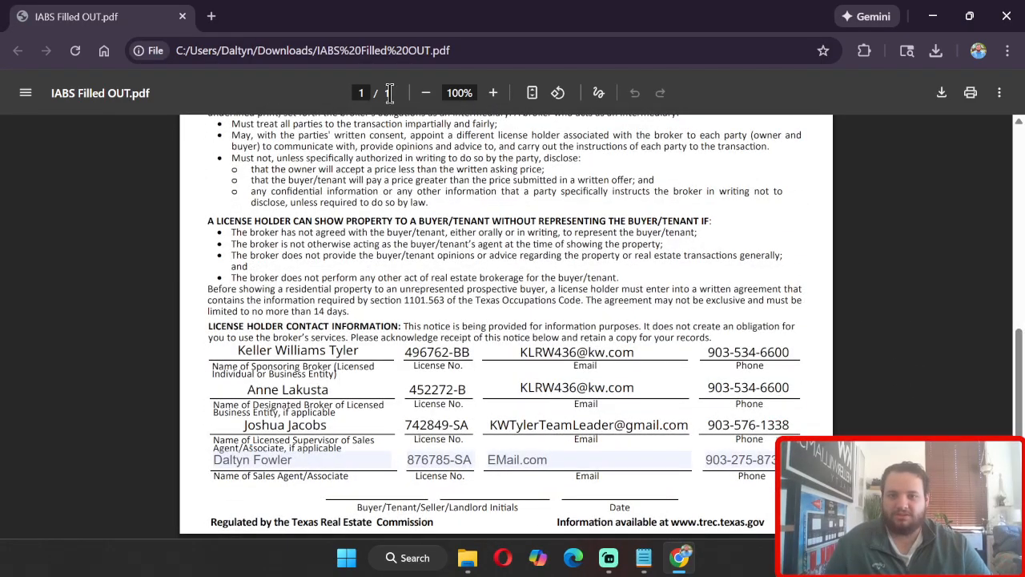
Step: Zoom the PDF to 50% and capture the whole page with the Snipping Tool
{"action": "left_click", "coordinate": [428, 96]}
{"action": "left_click", "coordinate": [428, 96]}
{"action": "left_click", "coordinate": [428, 96]}
{"action": "left_click", "coordinate": [428, 96]}
{"action": "left_click", "coordinate": [427, 96]}
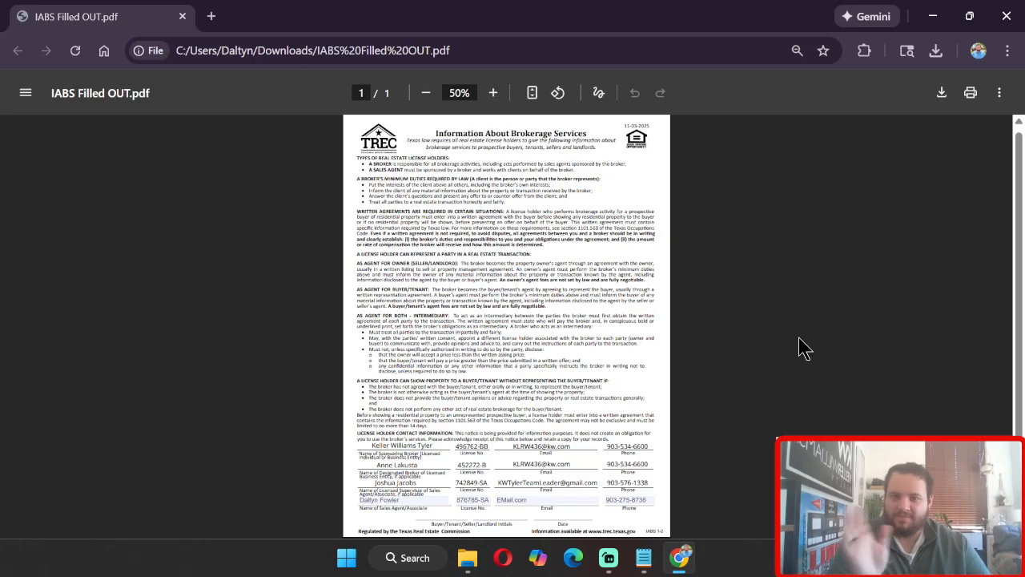
{"action": "left_click", "coordinate": [415, 558]}
{"action": "type", "text": "sni"}
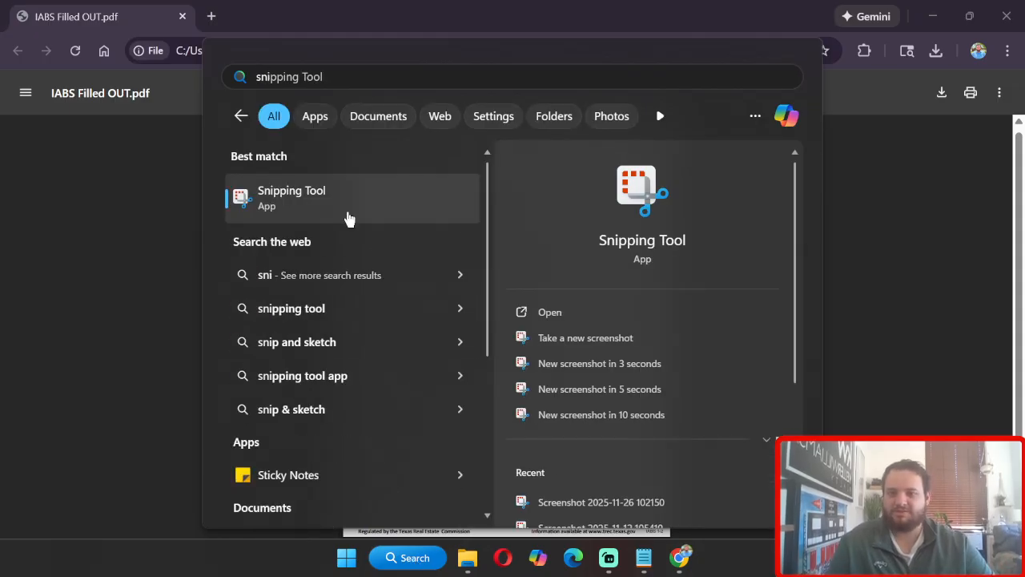
{"action": "left_click", "coordinate": [348, 214]}
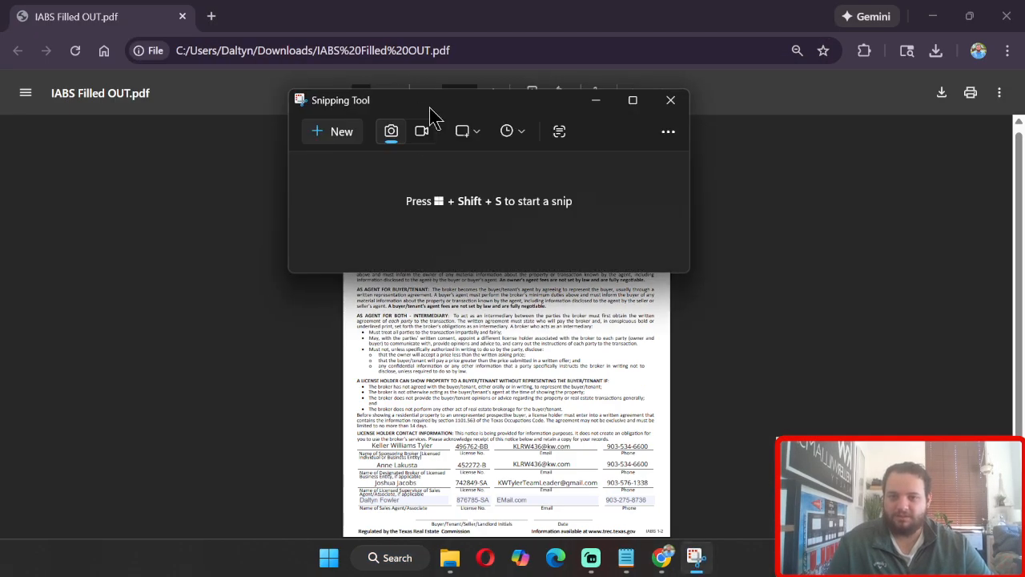
{"action": "left_click_drag", "start_coordinate": [432, 113], "coordinate": [159, 27]}
{"action": "left_click", "coordinate": [69, 48]}
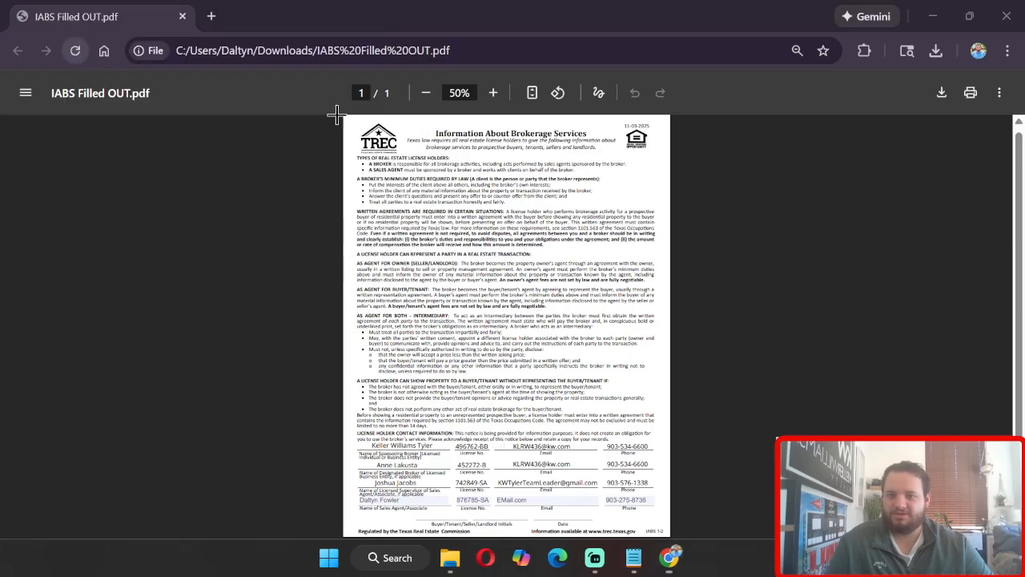
{"action": "left_click_drag", "start_coordinate": [342, 113], "coordinate": [671, 541]}
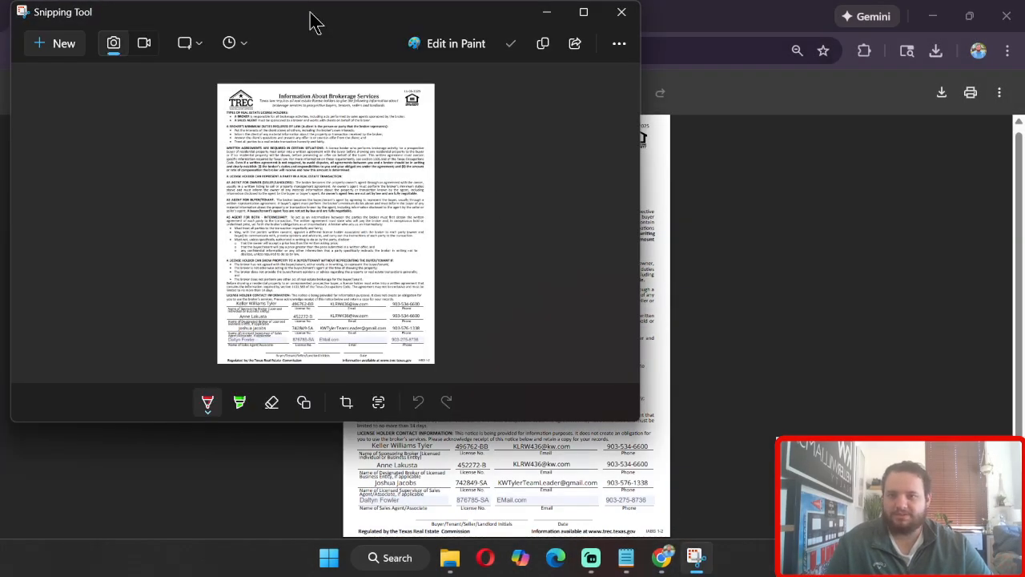
{"action": "left_click_drag", "start_coordinate": [315, 22], "coordinate": [485, 112]}
{"action": "scroll", "coordinate": [523, 319], "scroll_direction": "down", "scroll_amount": 2}
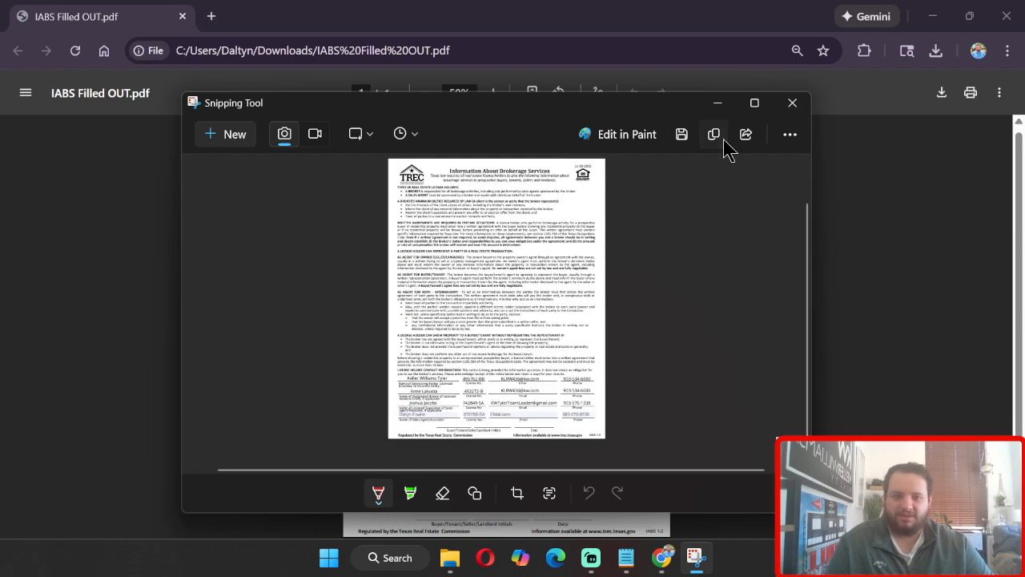
Step: Start saving the snip to the Downloads folder and set the file type to JPG
{"action": "left_click", "coordinate": [684, 136]}
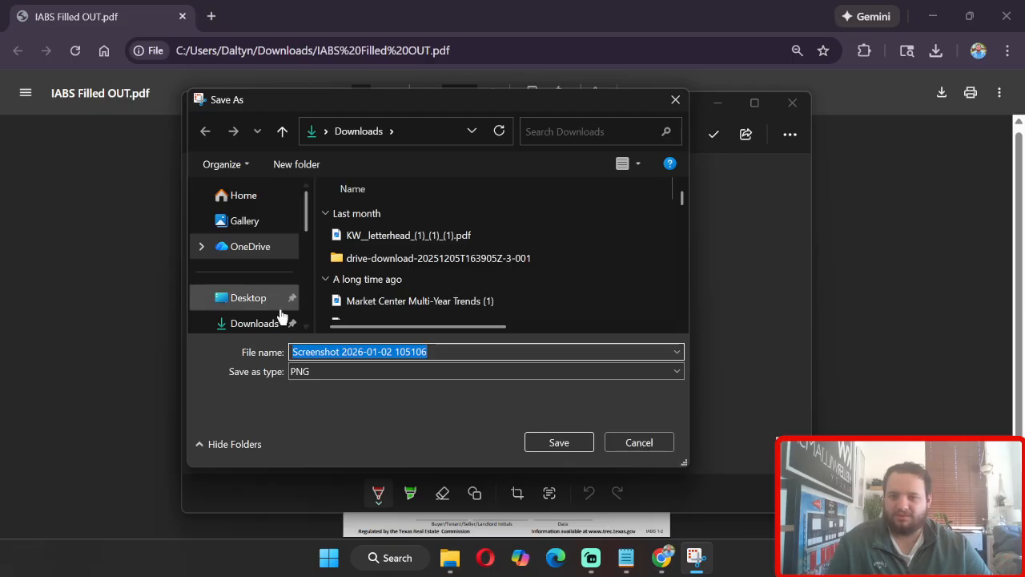
{"action": "left_click", "coordinate": [240, 324]}
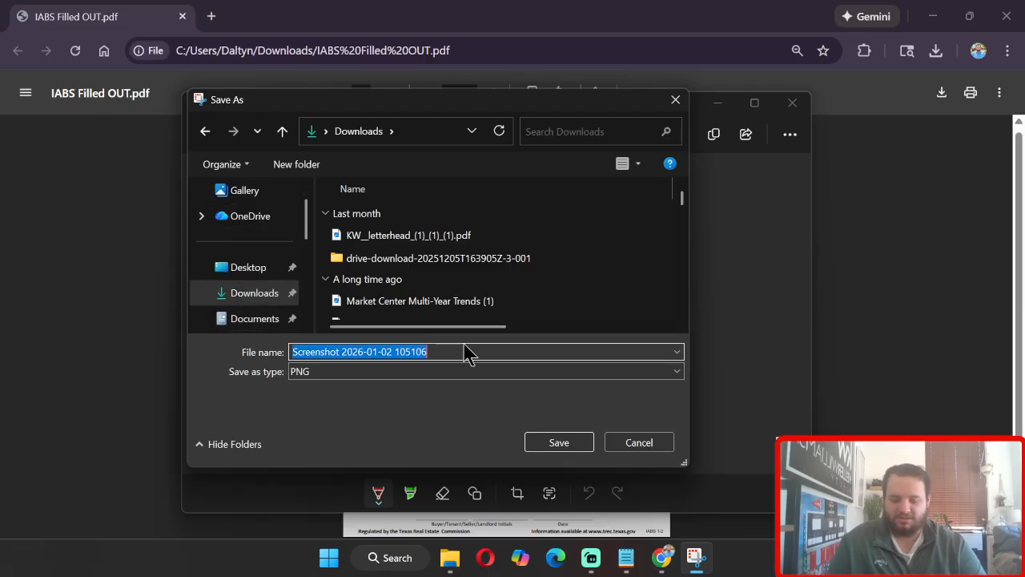
{"action": "type", "text": "IABS Filled Out"}
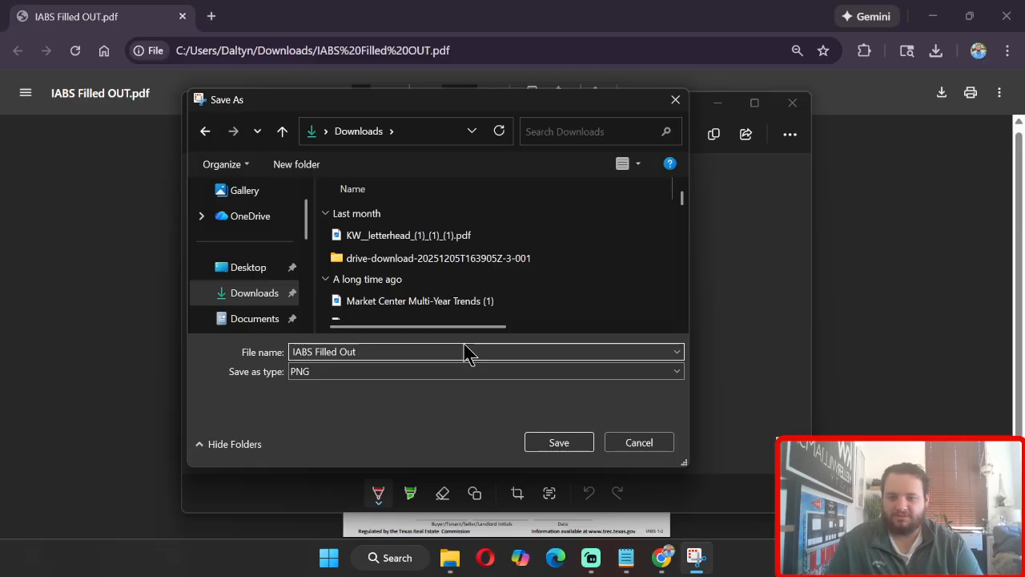
{"action": "left_click", "coordinate": [439, 371]}
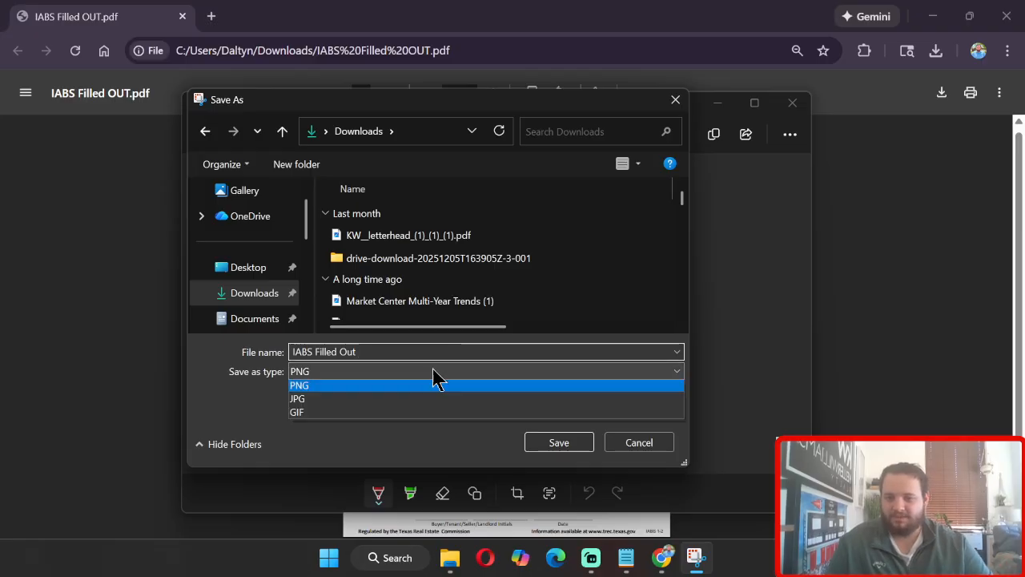
{"action": "left_click", "coordinate": [311, 400]}
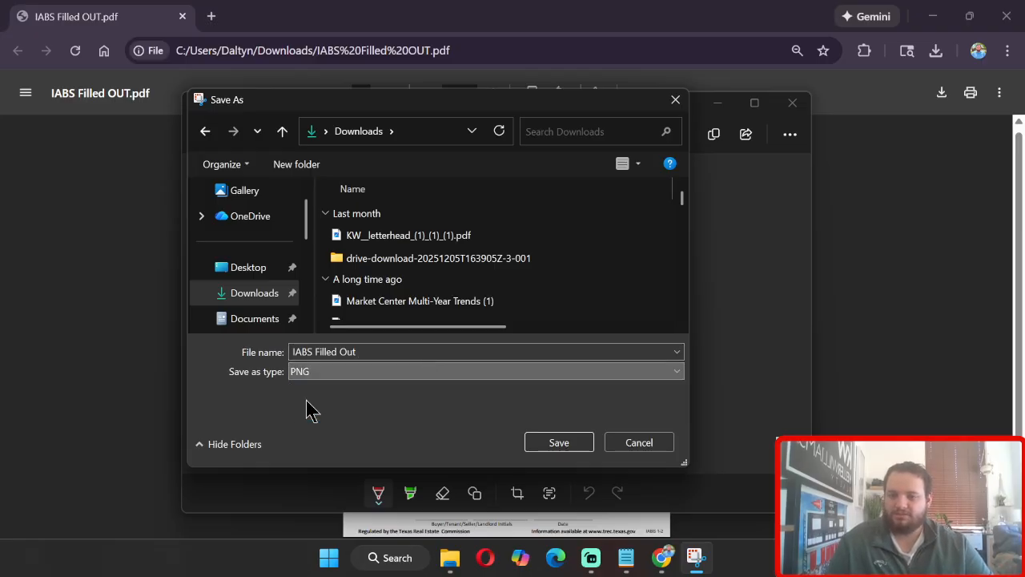
Step: Name the image Filled out IABS JPG for Facebook, save it in Downloads, and close the Snipping Tool
{"action": "left_click", "coordinate": [380, 355]}
{"action": "key", "text": "BackSpace"}
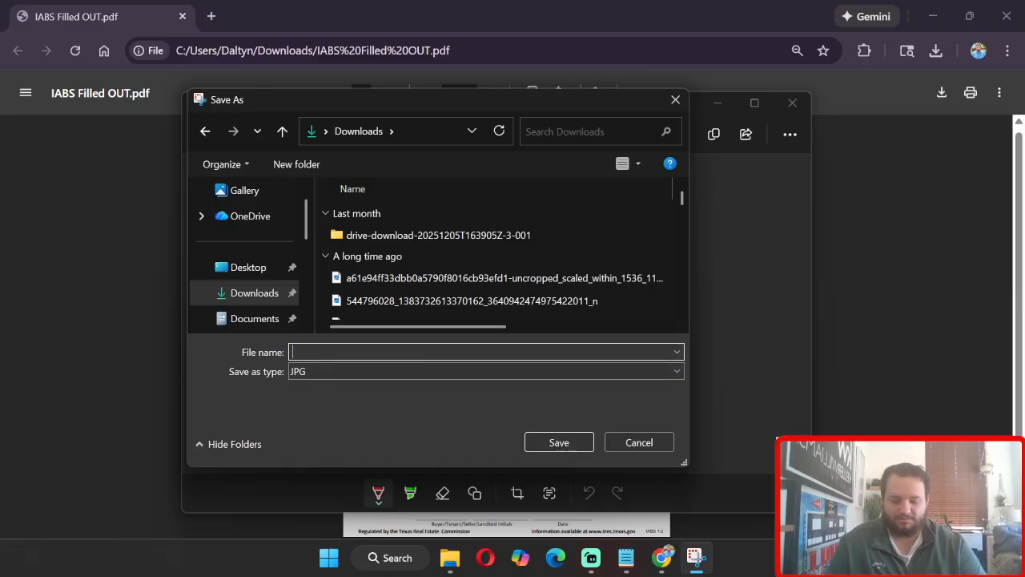
{"action": "type", "text": "Filled out"}
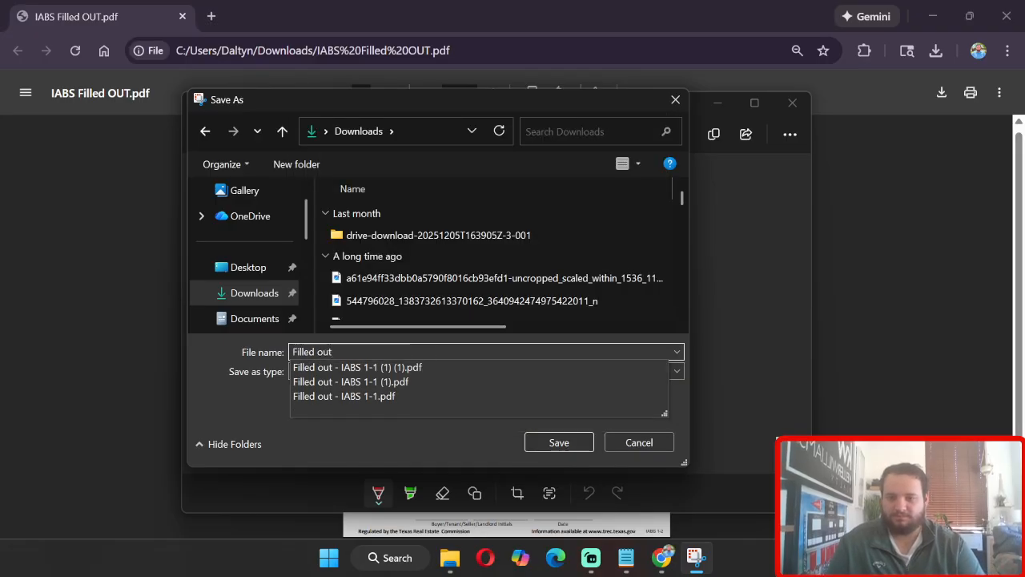
{"action": "type", "text": " IABS JPG for Facebook"}
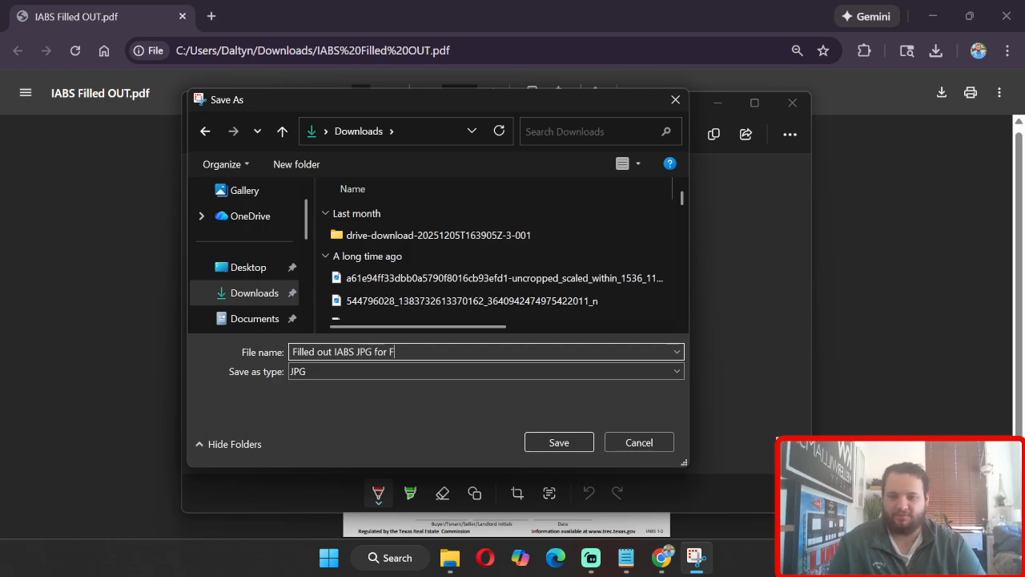
{"action": "left_click", "coordinate": [230, 294]}
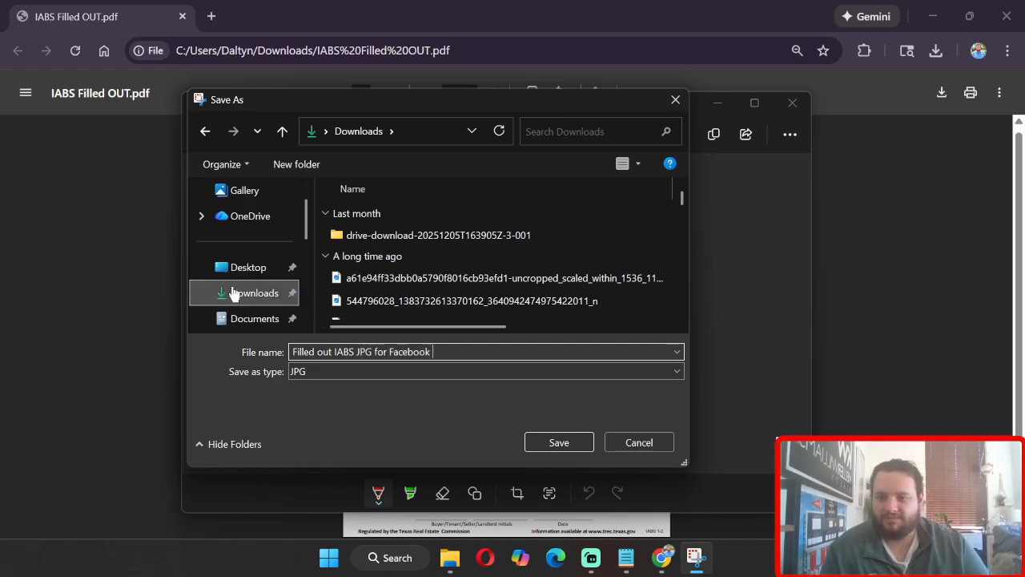
{"action": "left_click", "coordinate": [561, 445]}
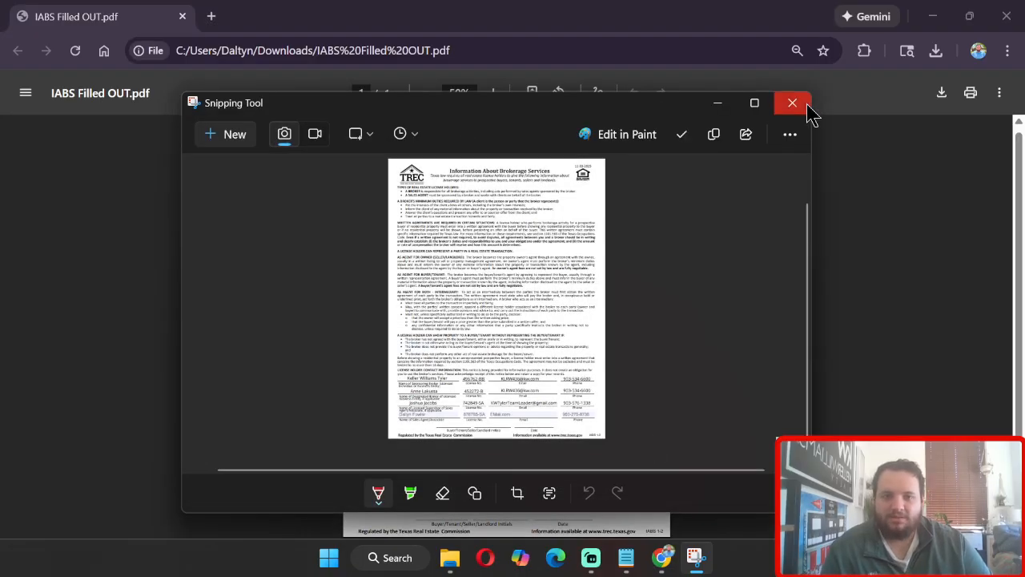
{"action": "left_click", "coordinate": [793, 104]}
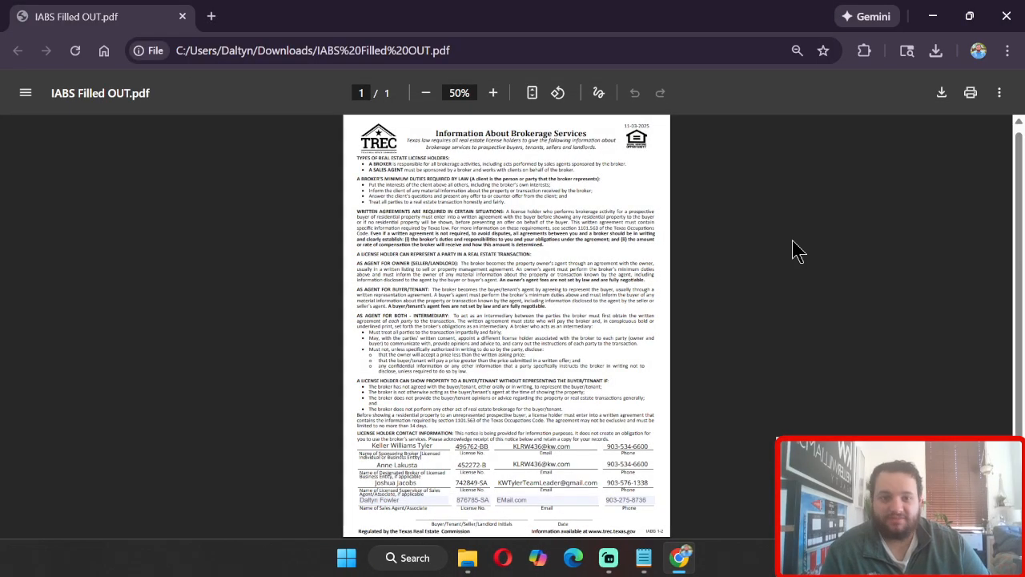
Step: Open Facebook in a new browser tab and go to your own profile page
{"action": "left_click", "coordinate": [212, 17]}
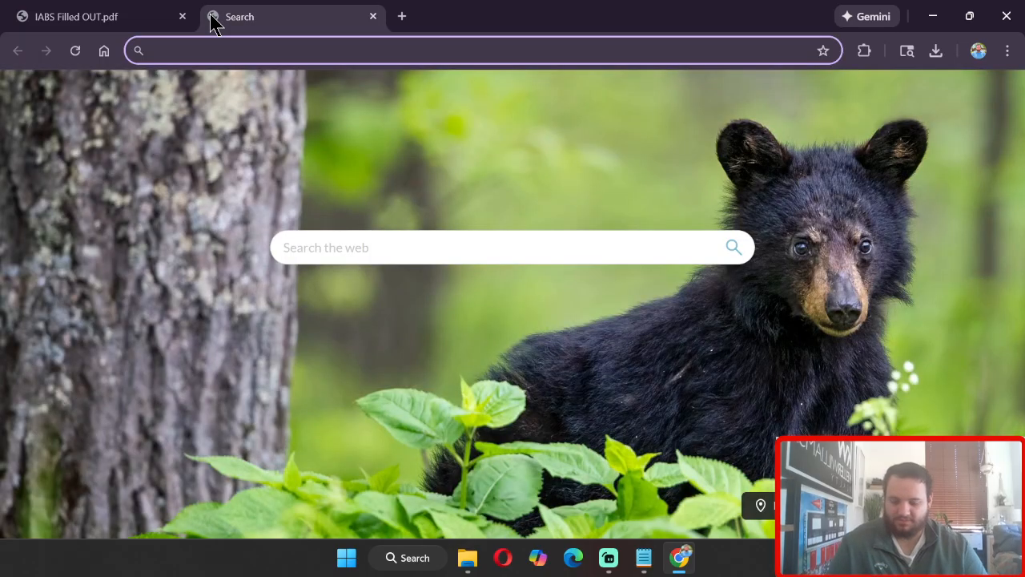
{"action": "type", "text": "facebook.c"}
{"action": "key", "text": "Return"}
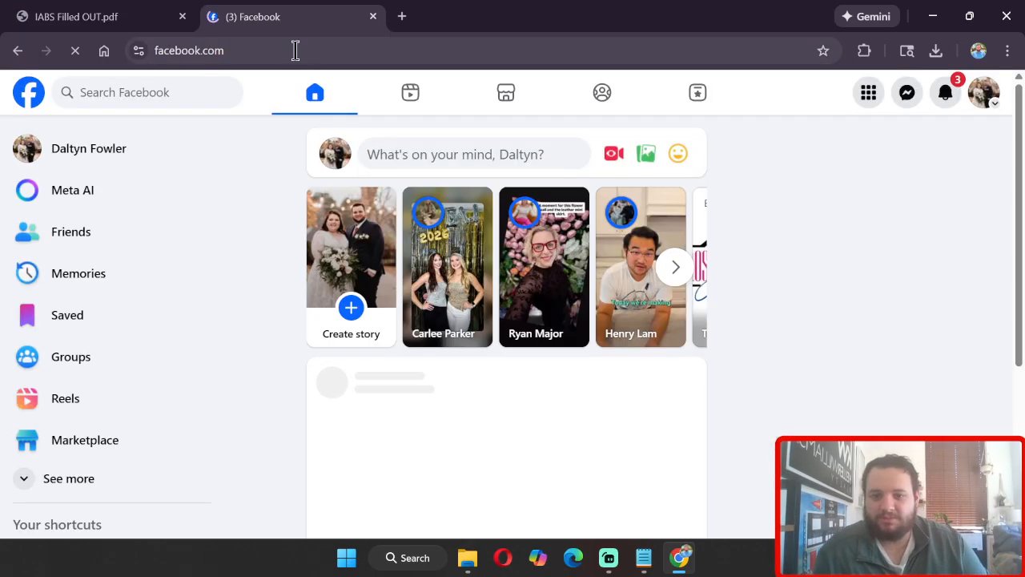
{"action": "scroll", "coordinate": [717, 350], "scroll_direction": "down", "scroll_amount": 2}
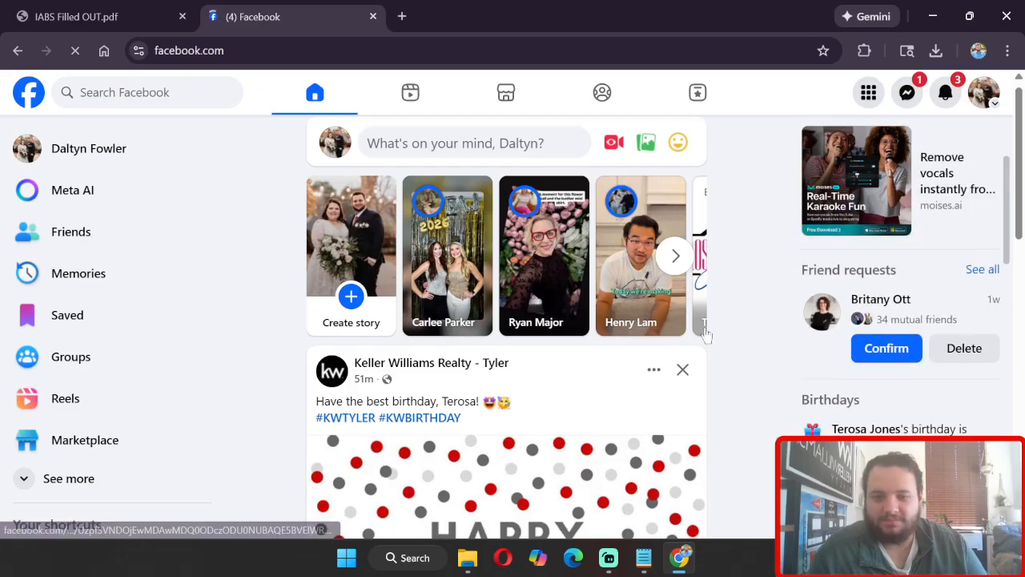
{"action": "scroll", "coordinate": [714, 350], "scroll_direction": "down", "scroll_amount": 2}
{"action": "scroll", "coordinate": [761, 337], "scroll_direction": "up", "scroll_amount": 5}
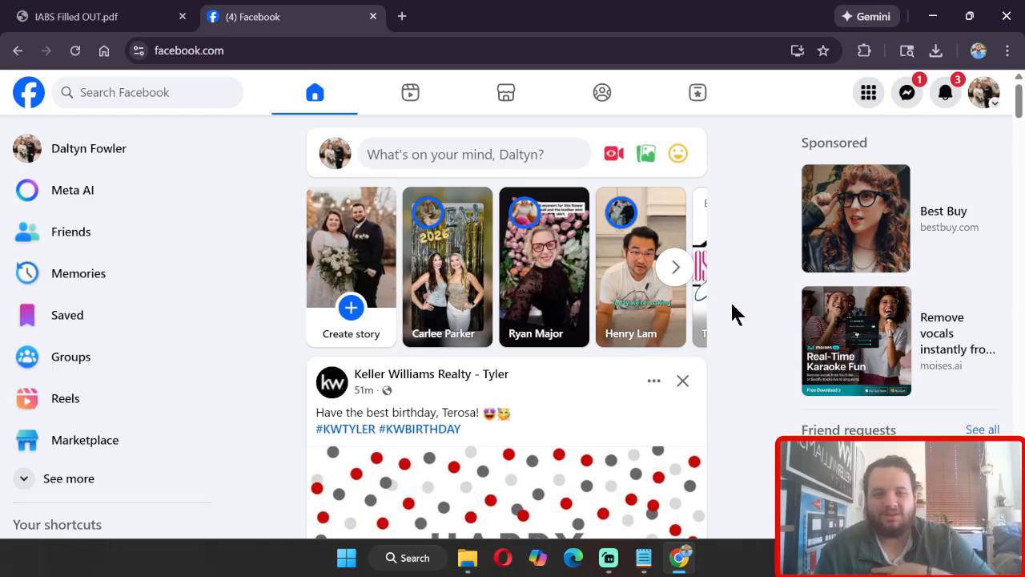
{"action": "left_click", "coordinate": [113, 153]}
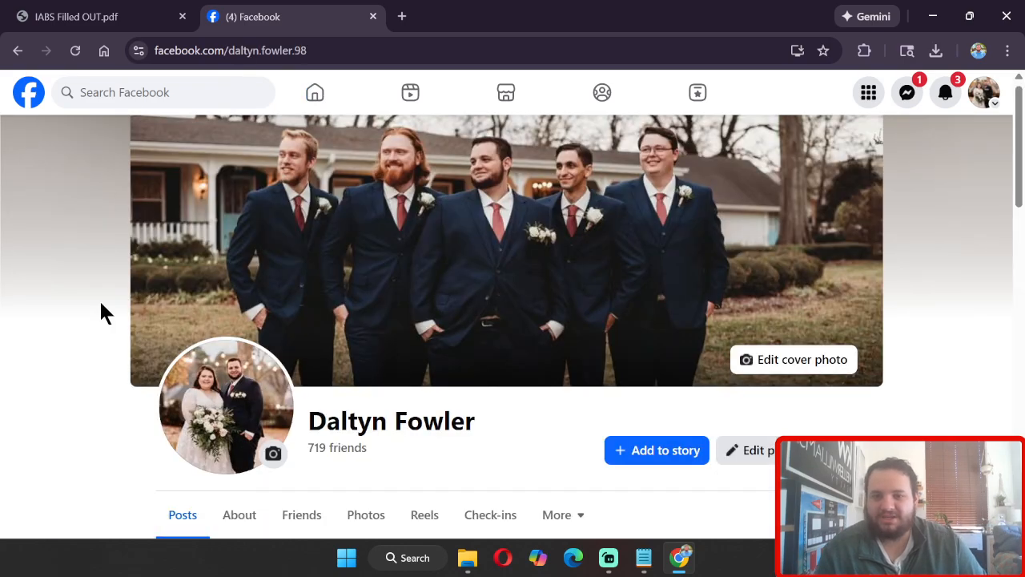
Step: Scroll through the profile's posts and their option menus
{"action": "scroll", "coordinate": [314, 381], "scroll_direction": "down", "scroll_amount": 7}
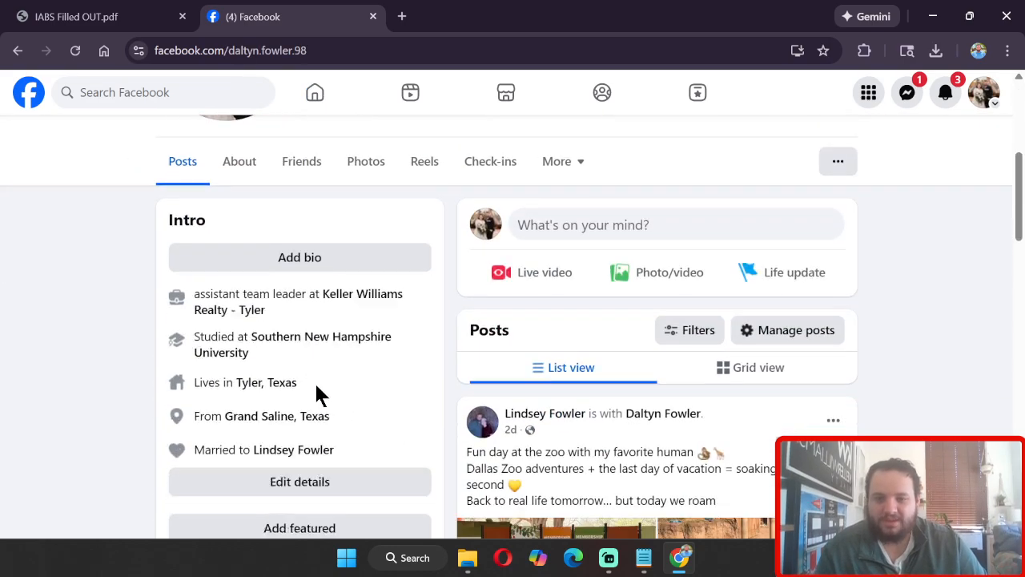
{"action": "scroll", "coordinate": [572, 323], "scroll_direction": "up", "scroll_amount": 2}
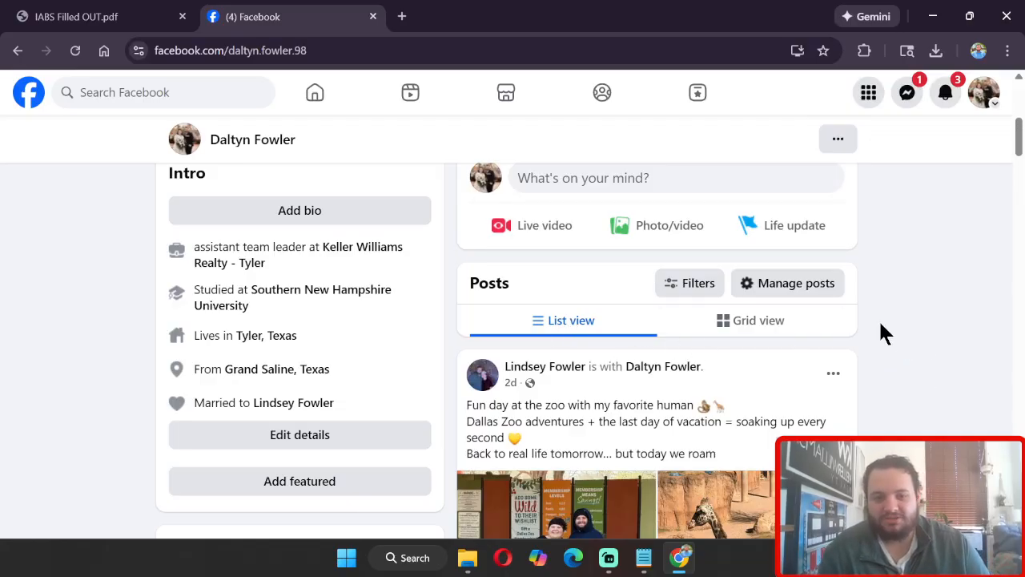
{"action": "left_click", "coordinate": [833, 375]}
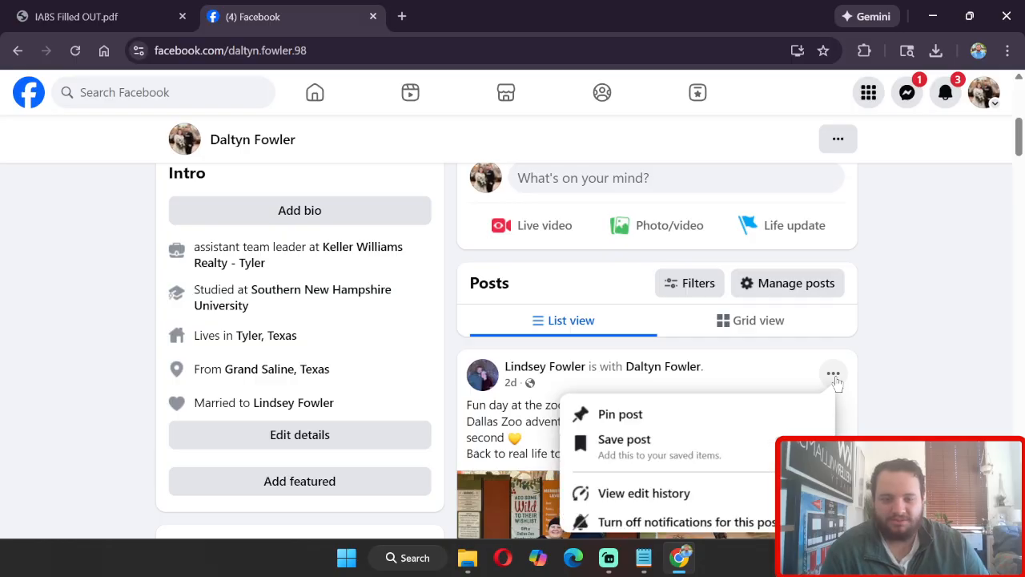
{"action": "scroll", "coordinate": [934, 370], "scroll_direction": "down", "scroll_amount": 10}
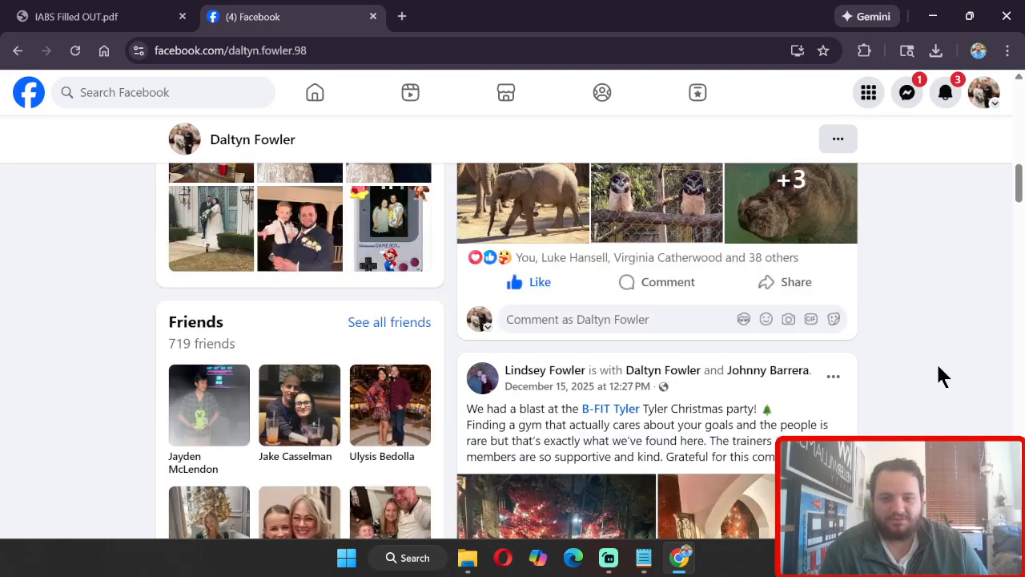
{"action": "scroll", "coordinate": [937, 366], "scroll_direction": "down", "scroll_amount": 10}
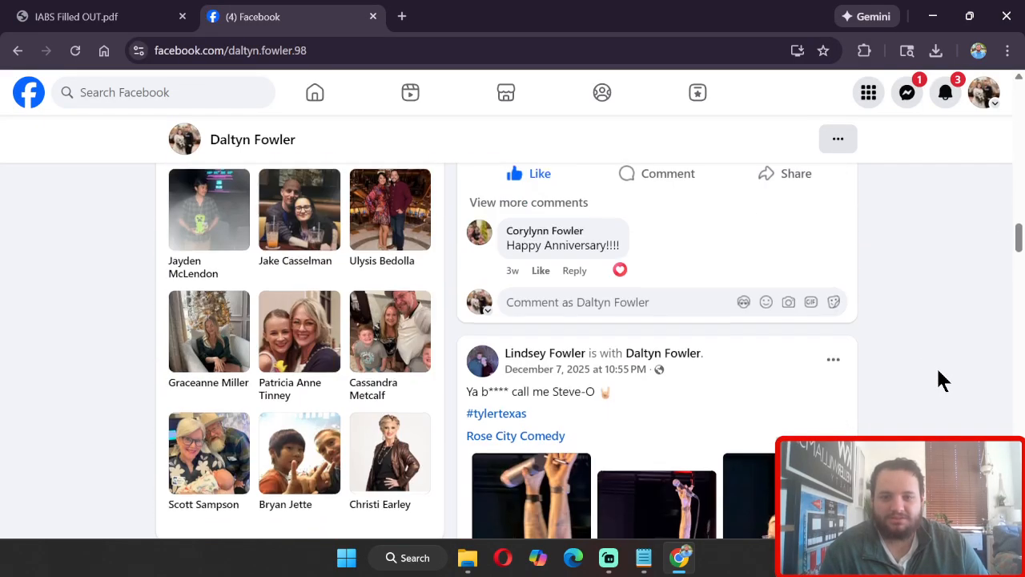
{"action": "scroll", "coordinate": [937, 366], "scroll_direction": "down", "scroll_amount": 10}
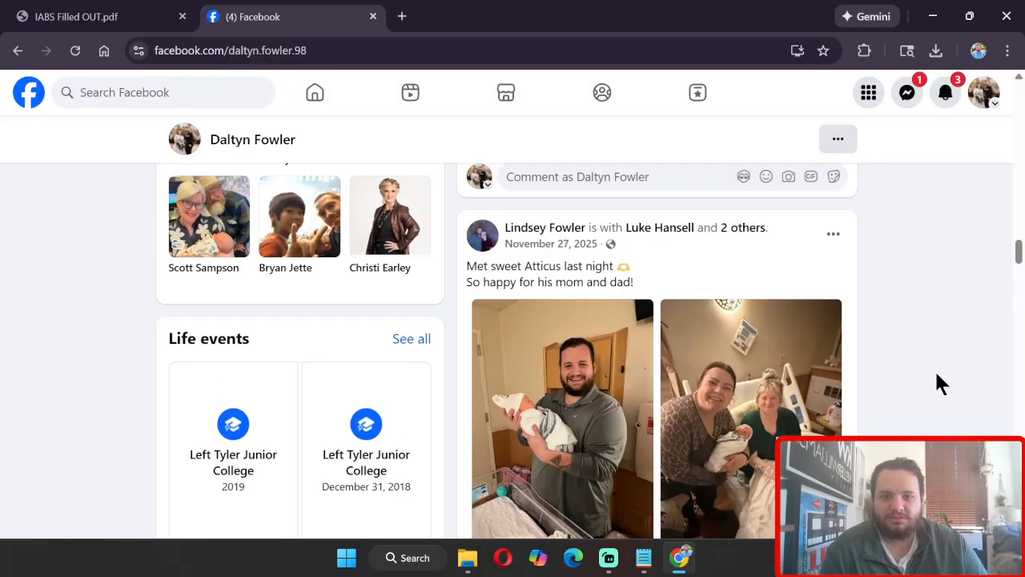
{"action": "scroll", "coordinate": [937, 373], "scroll_direction": "down", "scroll_amount": 2}
{"action": "scroll", "coordinate": [872, 276], "scroll_direction": "up", "scroll_amount": 1}
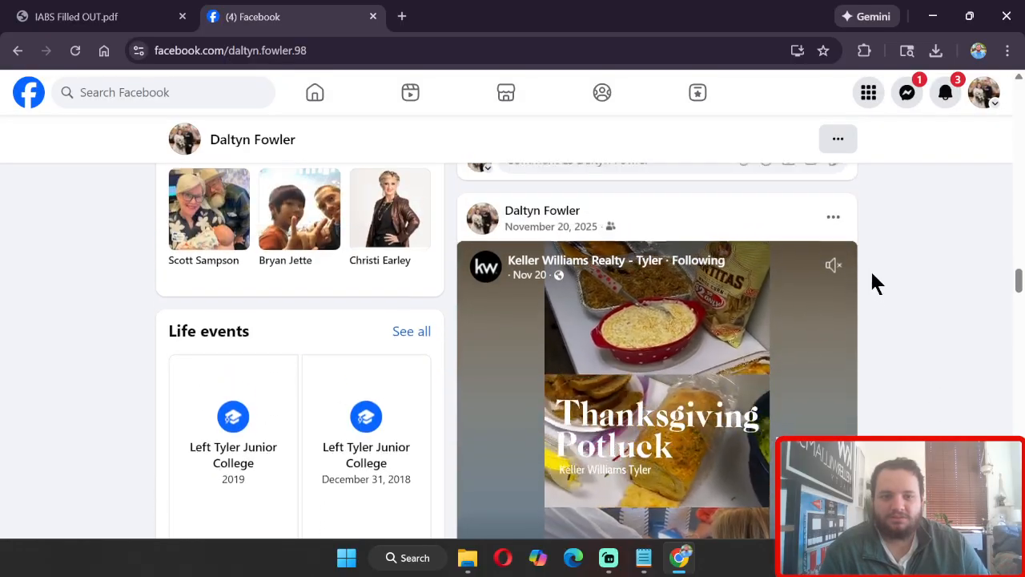
{"action": "left_click", "coordinate": [833, 225]}
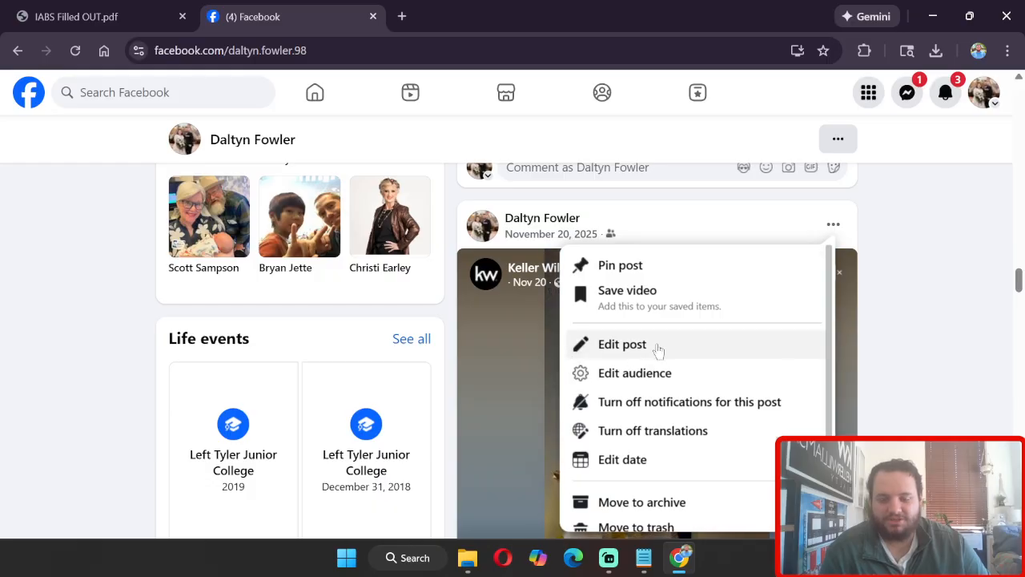
{"action": "left_click", "coordinate": [918, 379]}
{"action": "scroll", "coordinate": [918, 380], "scroll_direction": "up", "scroll_amount": 5}
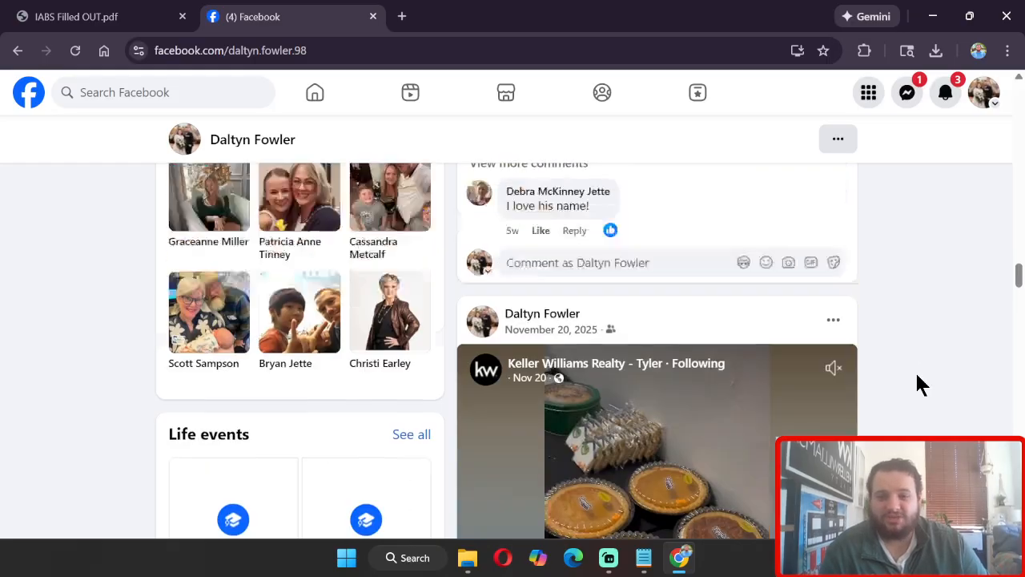
{"action": "scroll", "coordinate": [918, 376], "scroll_direction": "up", "scroll_amount": 15}
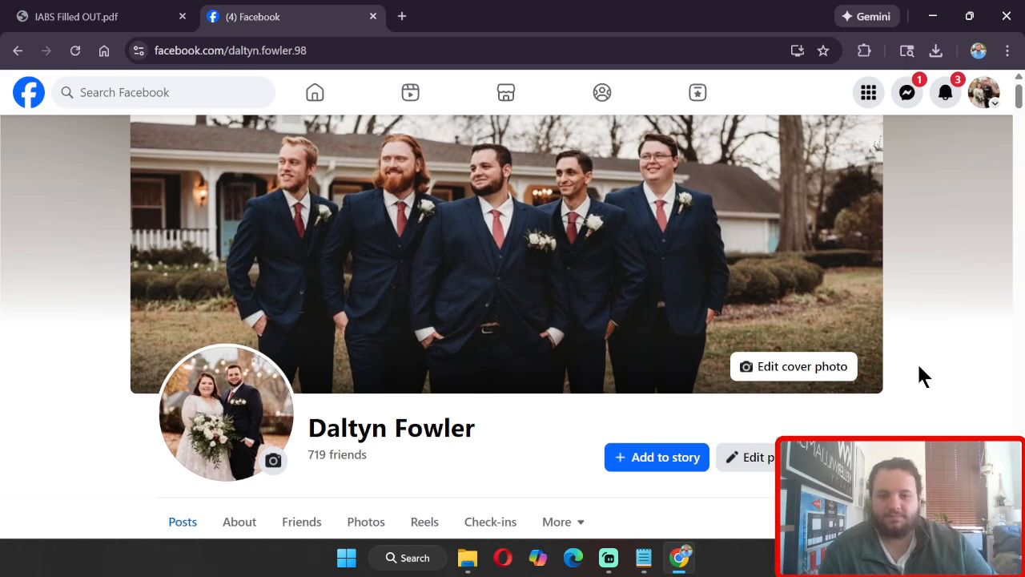
{"action": "scroll", "coordinate": [944, 311], "scroll_direction": "down", "scroll_amount": 1}
{"action": "scroll", "coordinate": [943, 319], "scroll_direction": "down", "scroll_amount": 8}
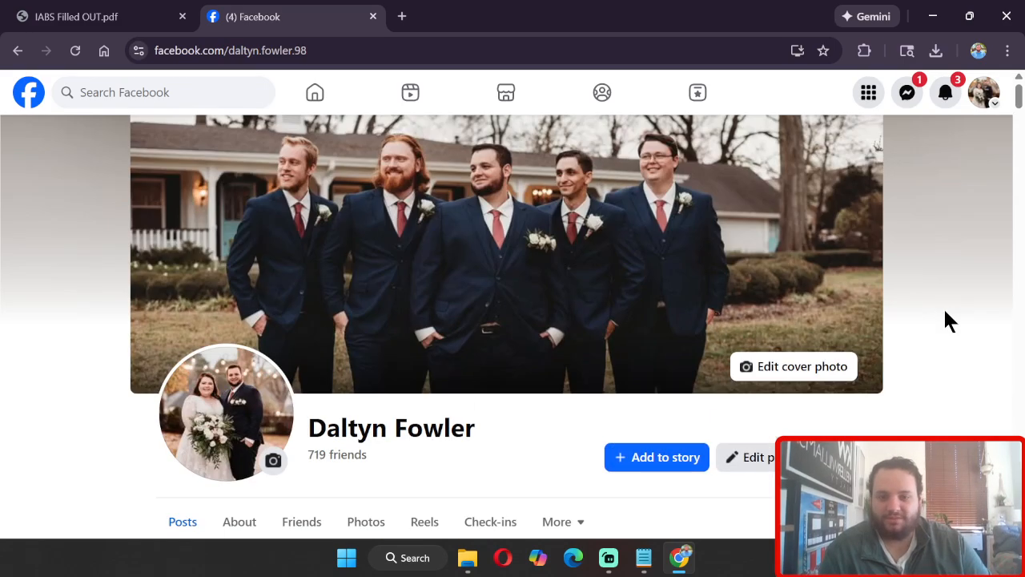
{"action": "scroll", "coordinate": [945, 318], "scroll_direction": "down", "scroll_amount": 3}
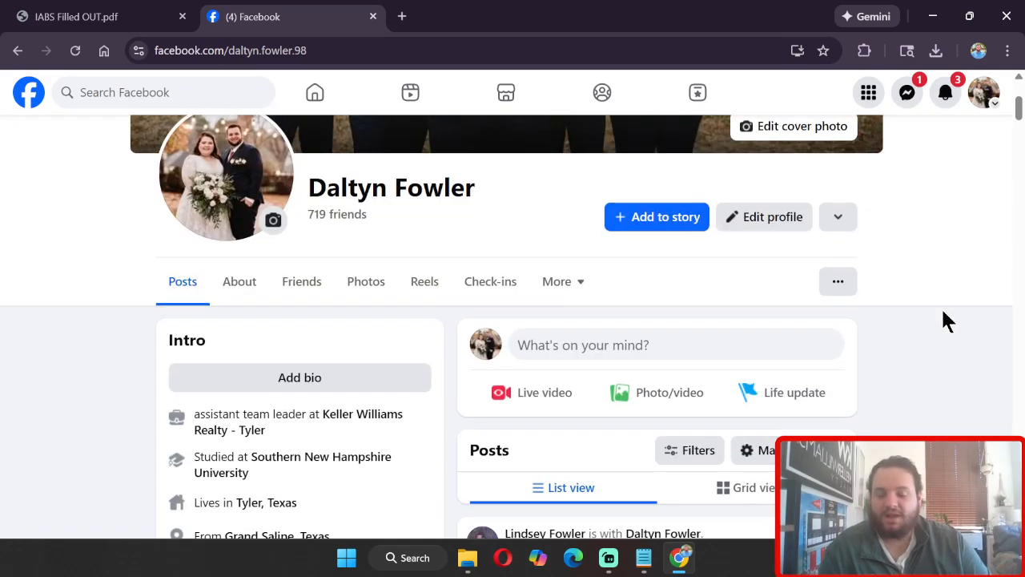
{"action": "scroll", "coordinate": [942, 316], "scroll_direction": "down", "scroll_amount": 1}
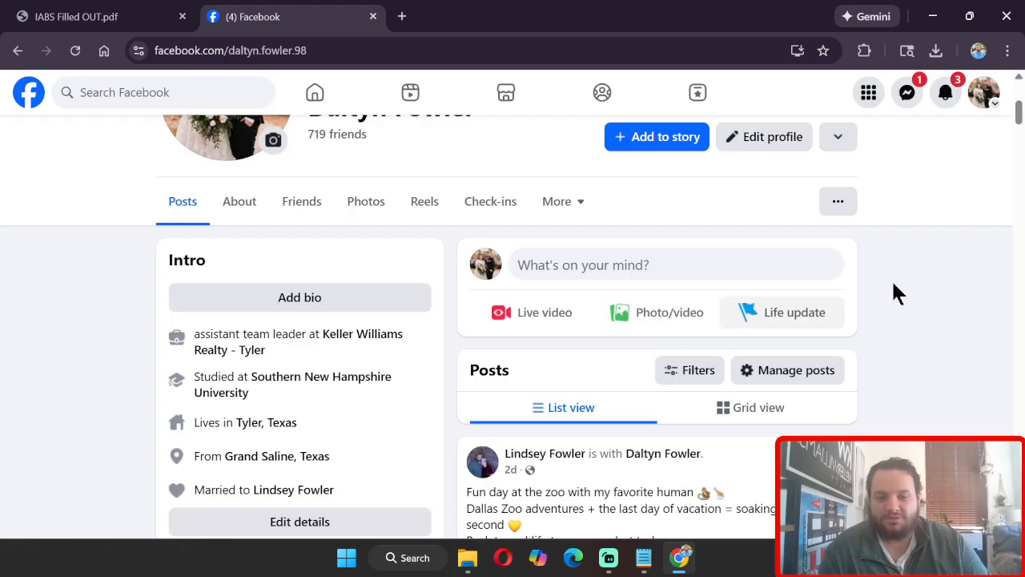
Step: Start a photo post and attach the Filled out IABS JPG for Facebook image from Downloads
{"action": "left_click", "coordinate": [661, 318]}
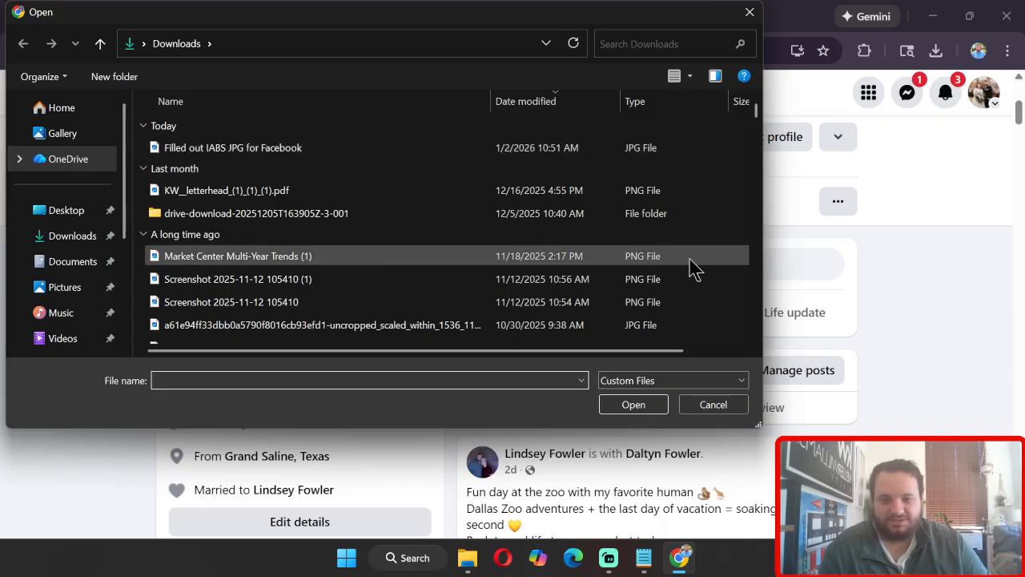
{"action": "left_click", "coordinate": [337, 154]}
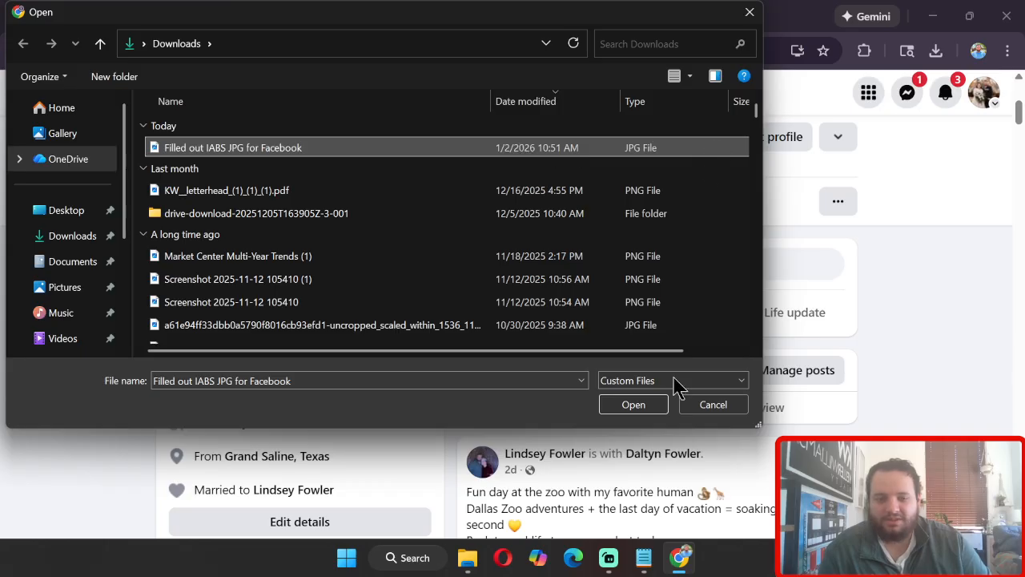
{"action": "left_click", "coordinate": [647, 405]}
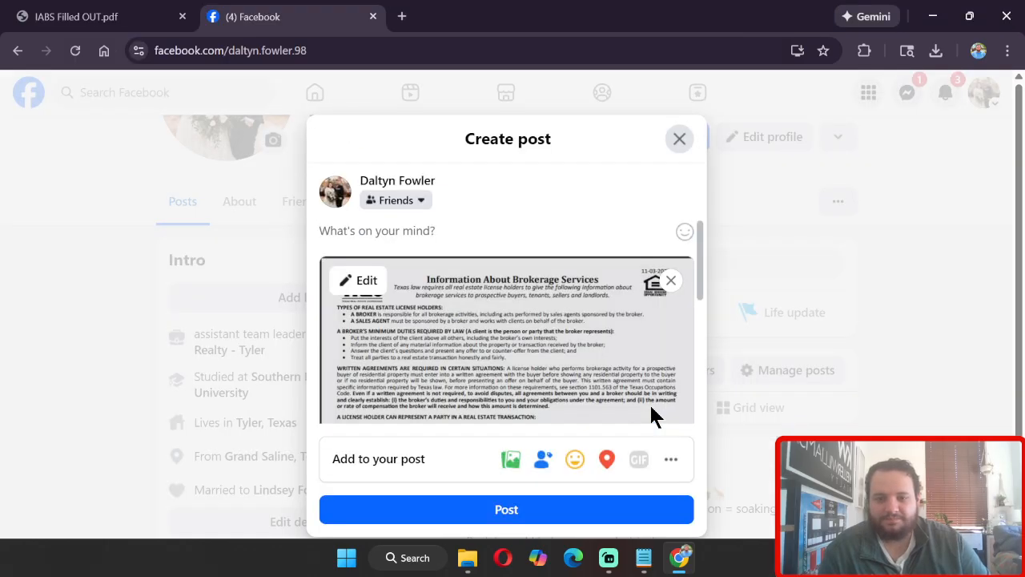
Step: Write the post text "TEST FACEBOOK FRIENDS PLEASE IGNORE! THANKS!!" with a second line "Say hi to Youtube!!"
{"action": "scroll", "coordinate": [502, 400], "scroll_direction": "down", "scroll_amount": 6}
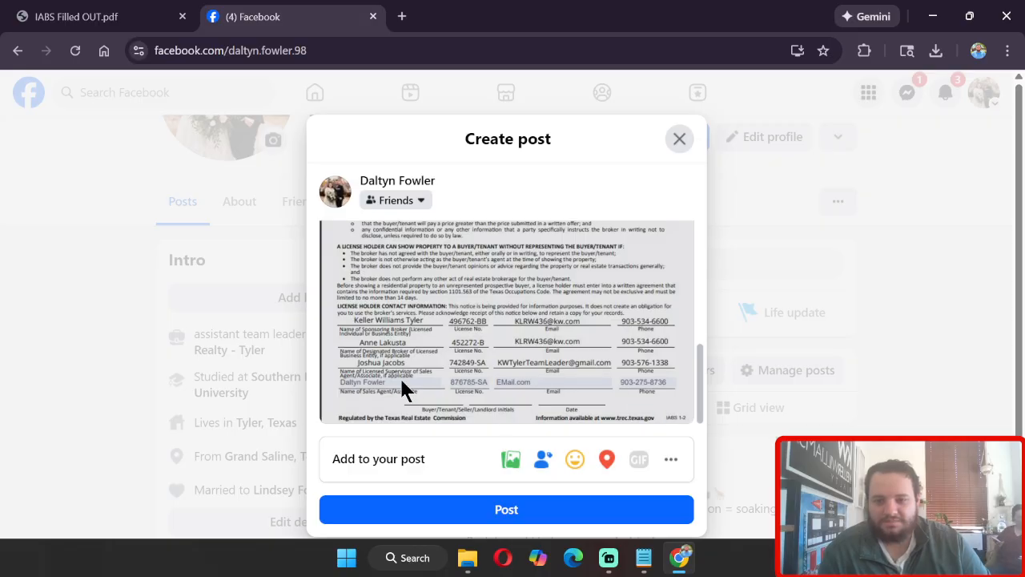
{"action": "scroll", "coordinate": [405, 390], "scroll_direction": "up", "scroll_amount": 6}
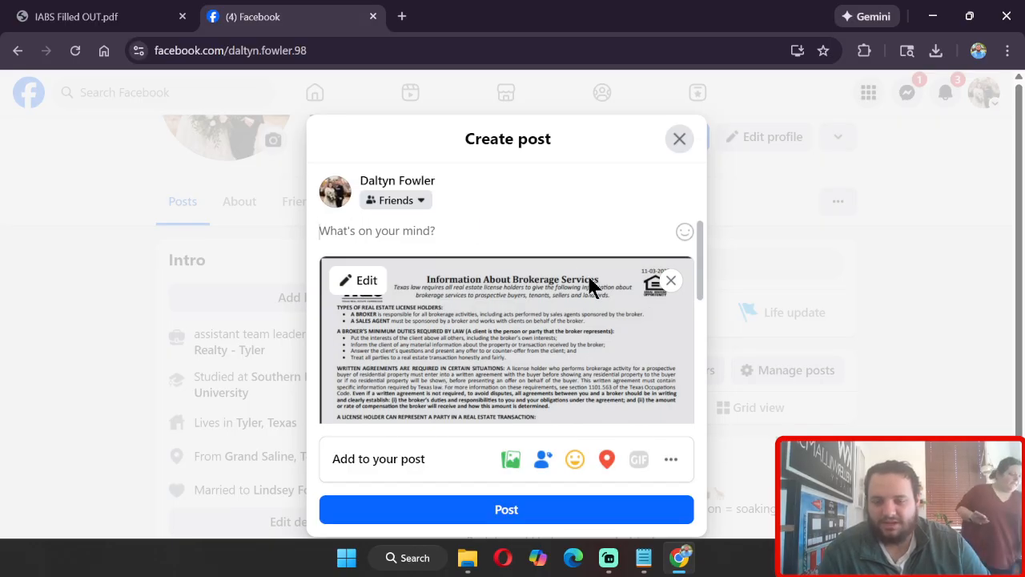
{"action": "type", "text": "TE"}
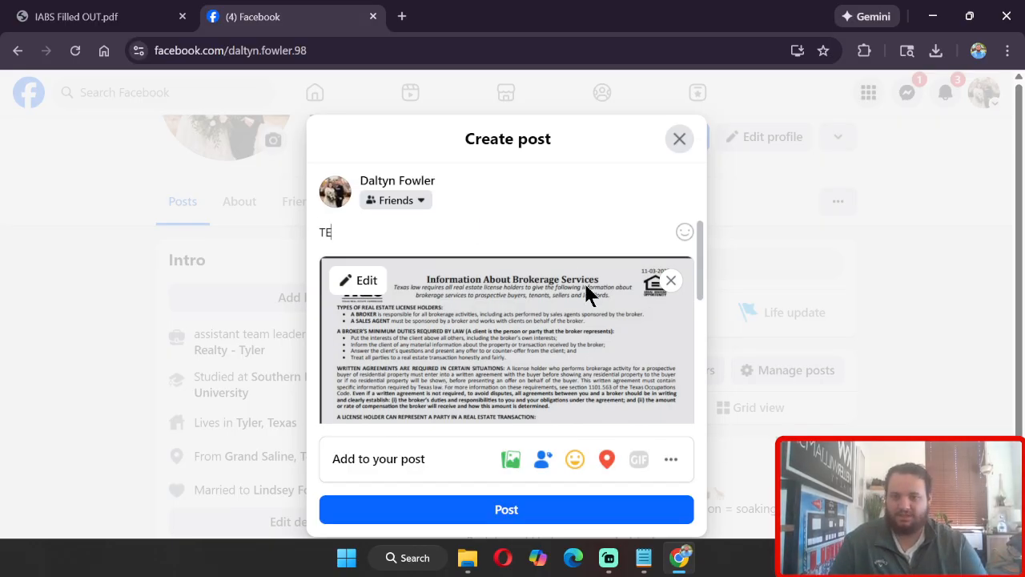
{"action": "type", "text": "ST P"}
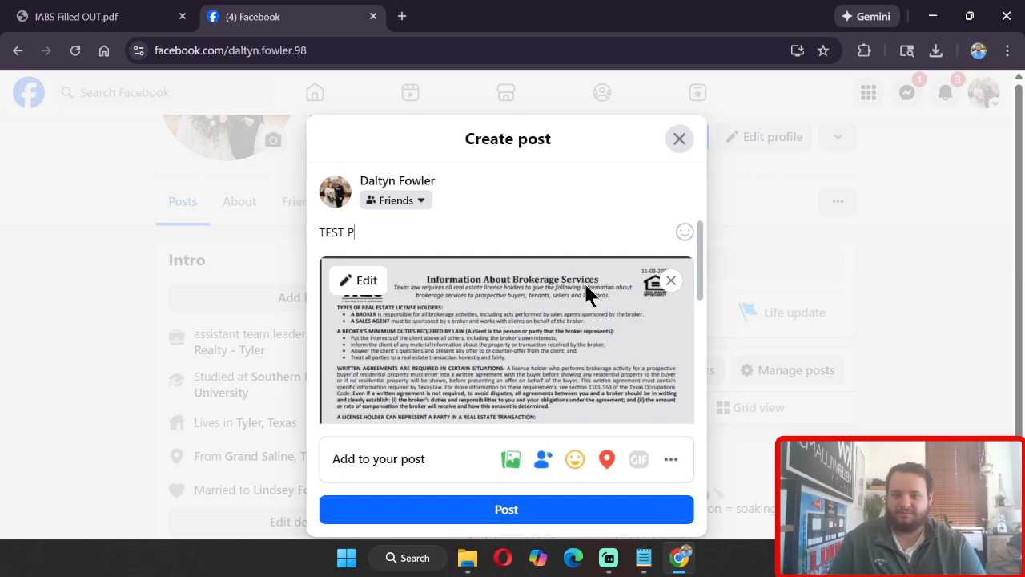
{"action": "key", "text": "BackSpace"}
{"action": "type", "text": "FACE"}
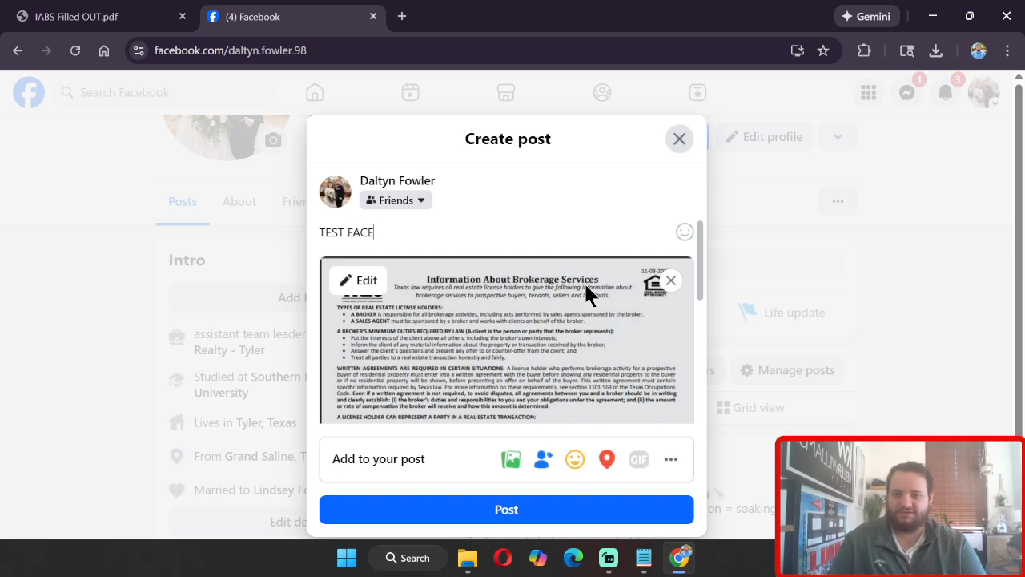
{"action": "type", "text": "BOOK "}
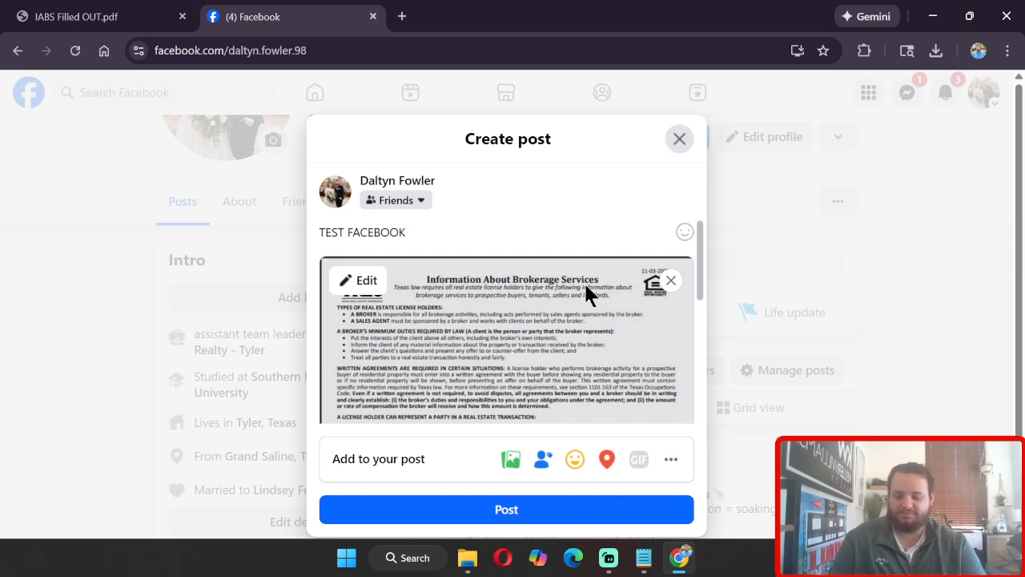
{"action": "type", "text": "FRIENDS PLE"}
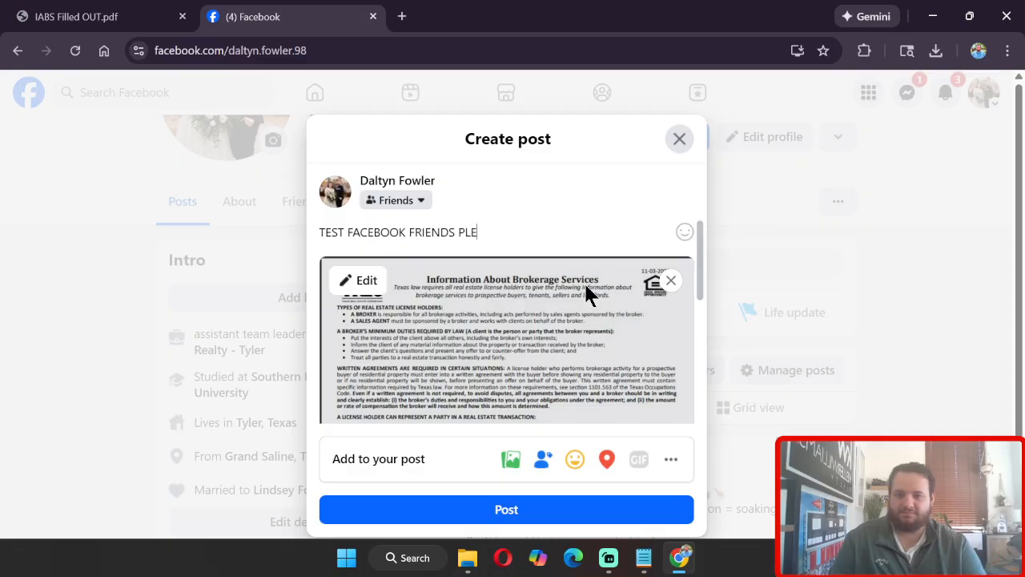
{"action": "type", "text": "ASE IGNORE"}
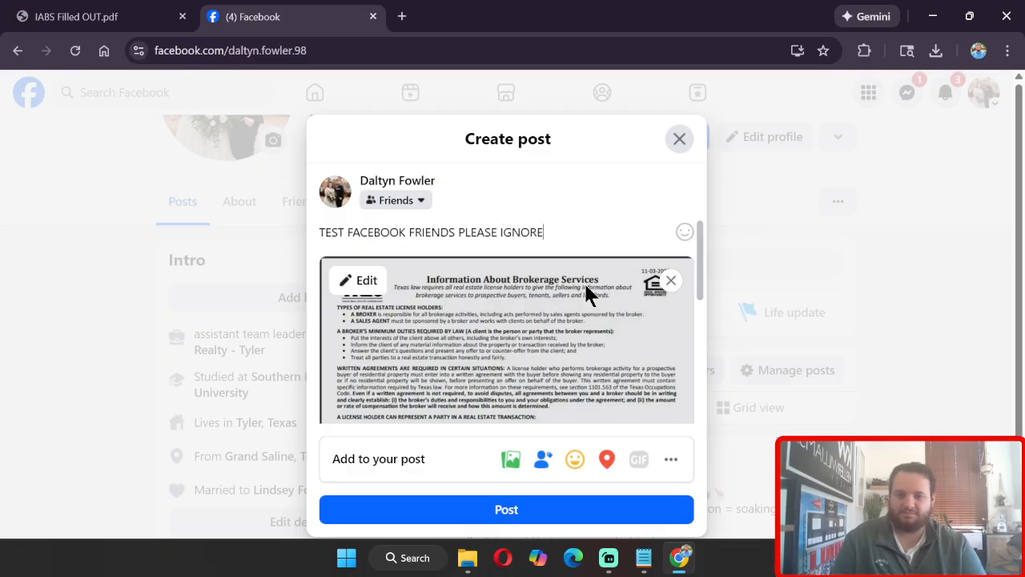
{"action": "type", "text": "!@"}
{"action": "key", "text": "BackSpace"}
{"action": "type", "text": "THANKS"}
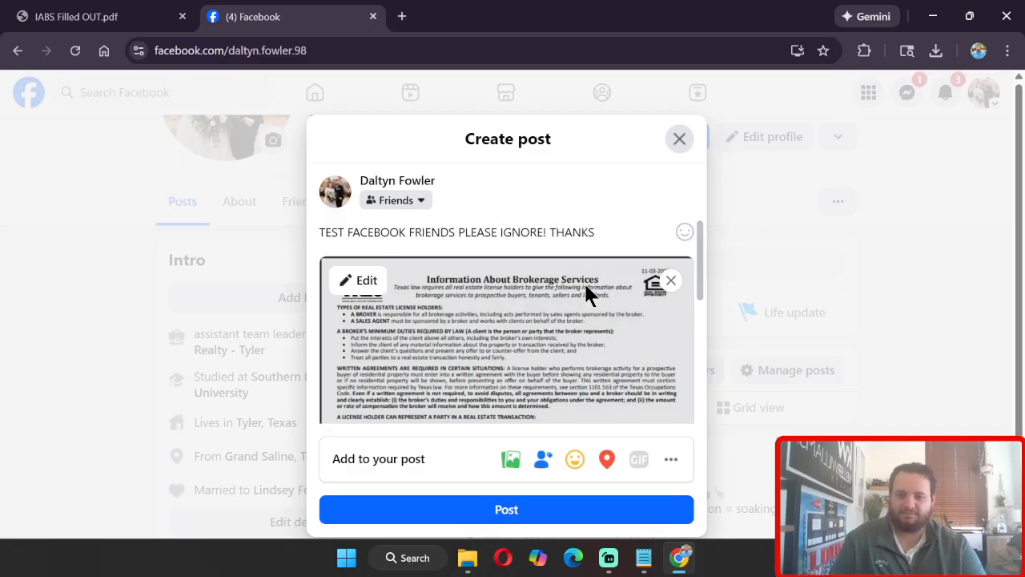
{"action": "type", "text": "!!"}
{"action": "key", "text": "Return"}
{"action": "type", "text": "S"}
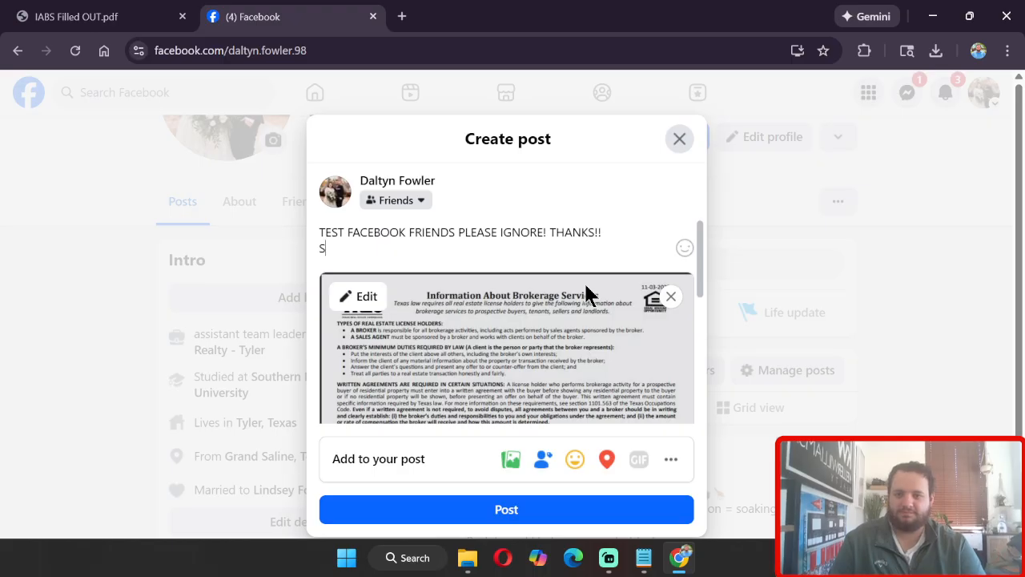
{"action": "type", "text": "ay hi to Youtube!@"}
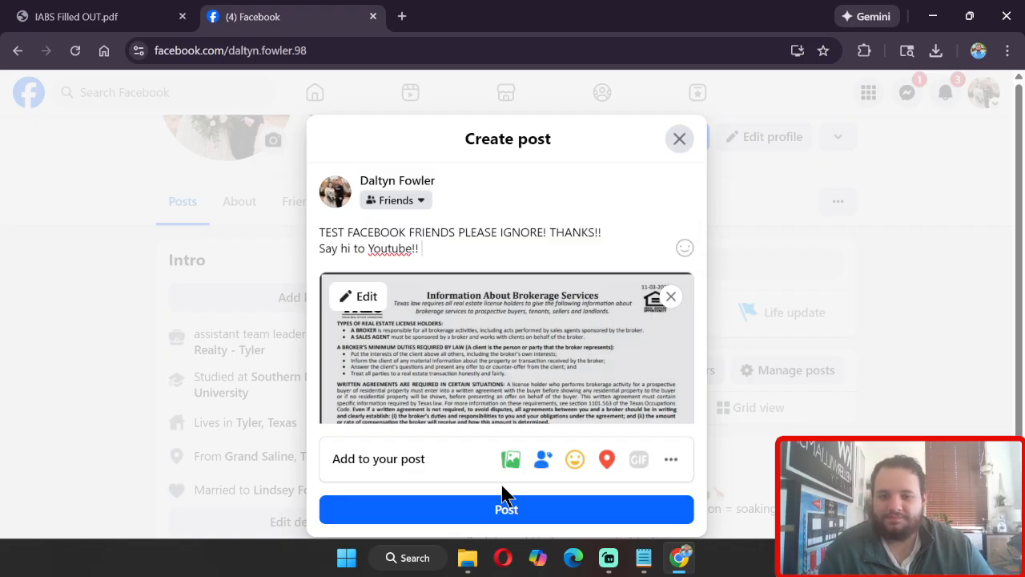
Step: Publish the photo post
{"action": "key", "text": "ctrl+a"}
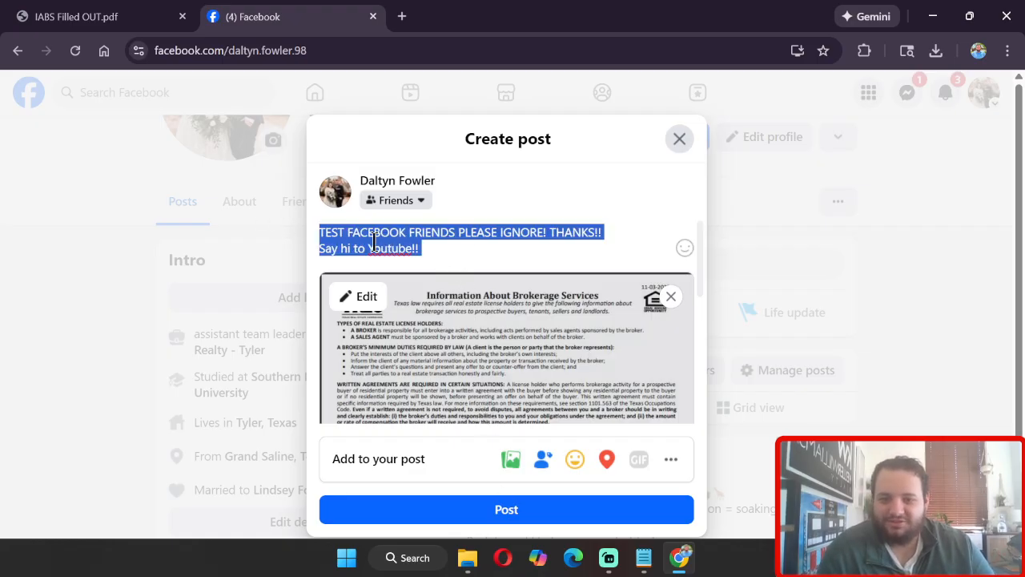
{"action": "left_click", "coordinate": [469, 252]}
{"action": "scroll", "coordinate": [489, 301], "scroll_direction": "down", "scroll_amount": 10}
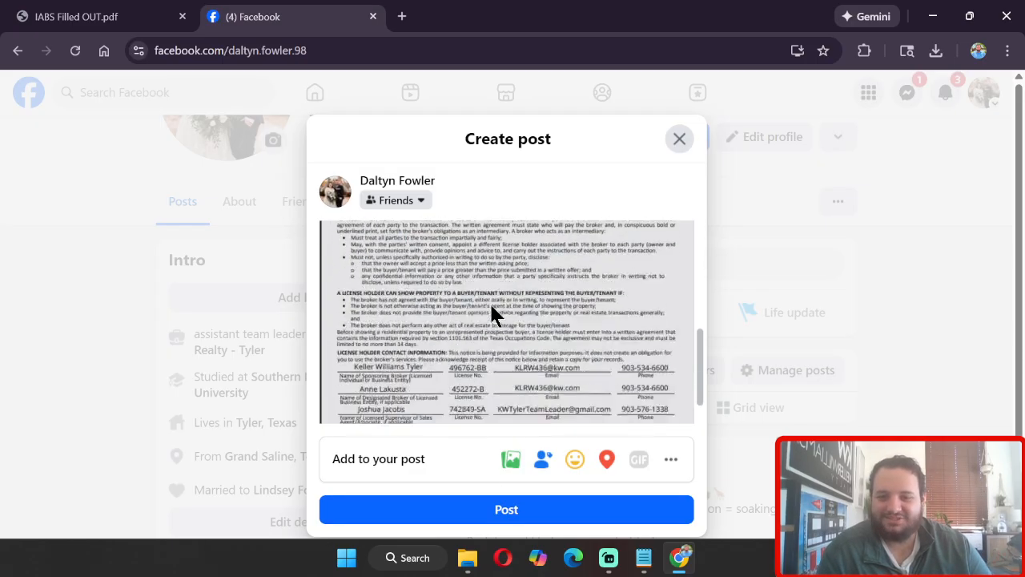
{"action": "scroll", "coordinate": [490, 317], "scroll_direction": "up", "scroll_amount": 10}
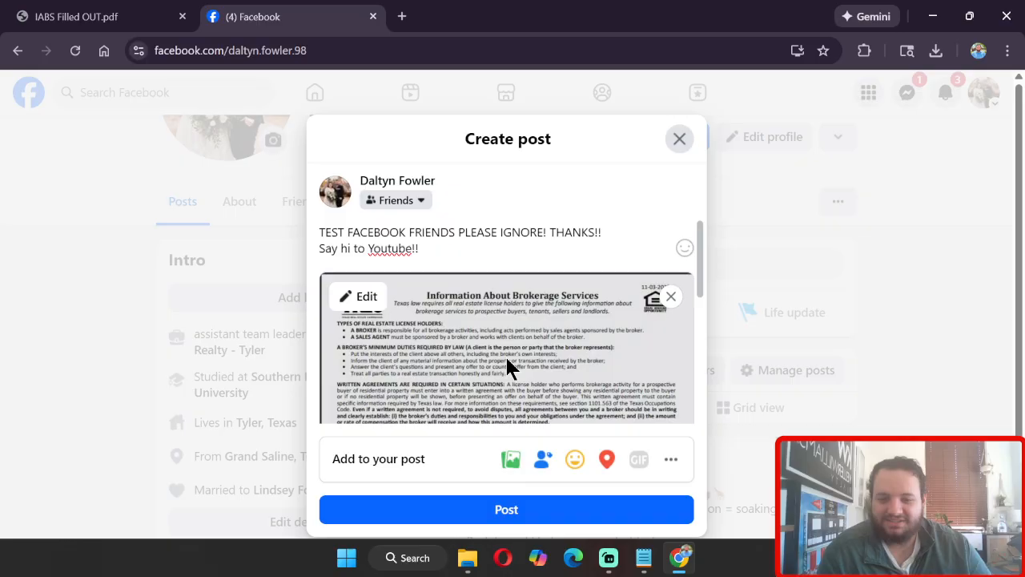
{"action": "left_click", "coordinate": [527, 508]}
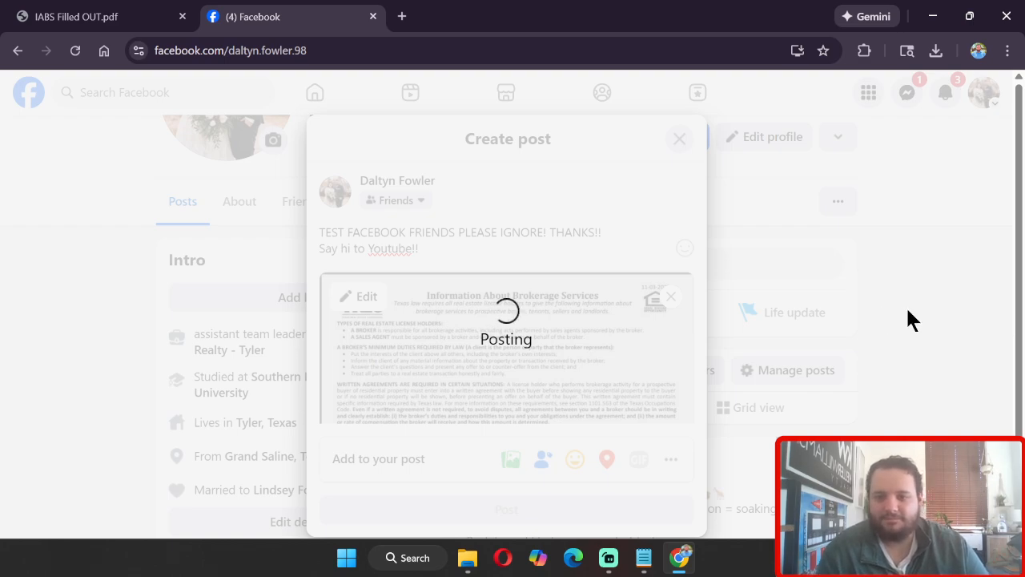
Step: Open the posted form image in the photo viewer and close it again
{"action": "scroll", "coordinate": [906, 312], "scroll_direction": "down", "scroll_amount": 10}
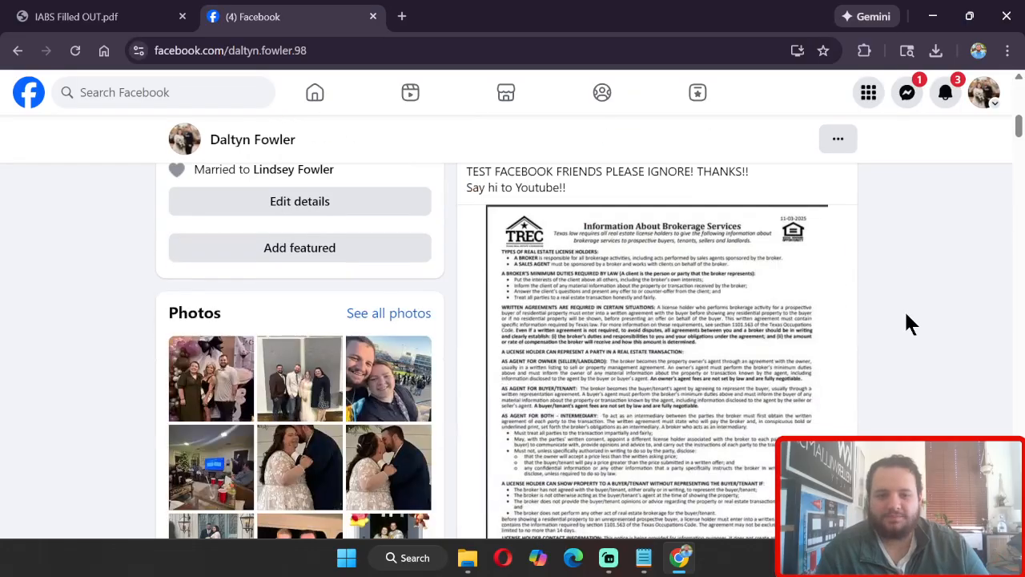
{"action": "scroll", "coordinate": [906, 319], "scroll_direction": "up", "scroll_amount": 2}
{"action": "left_click", "coordinate": [730, 312]}
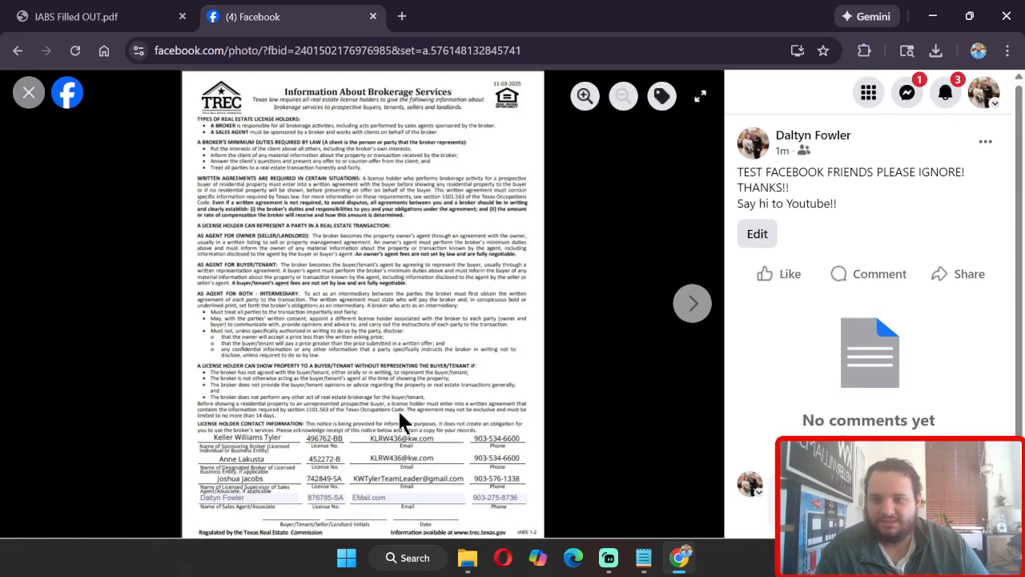
{"action": "left_click", "coordinate": [24, 96]}
Step: Scroll through the new post on the profile and check its options menu
{"action": "scroll", "coordinate": [859, 337], "scroll_direction": "up", "scroll_amount": 3}
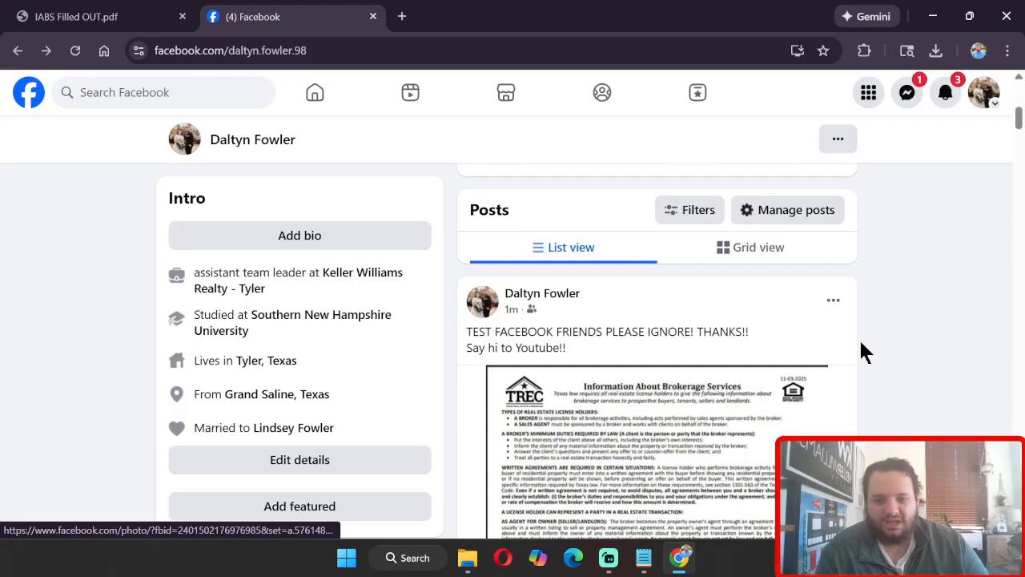
{"action": "scroll", "coordinate": [877, 340], "scroll_direction": "down", "scroll_amount": 5}
{"action": "scroll", "coordinate": [923, 365], "scroll_direction": "up", "scroll_amount": 3}
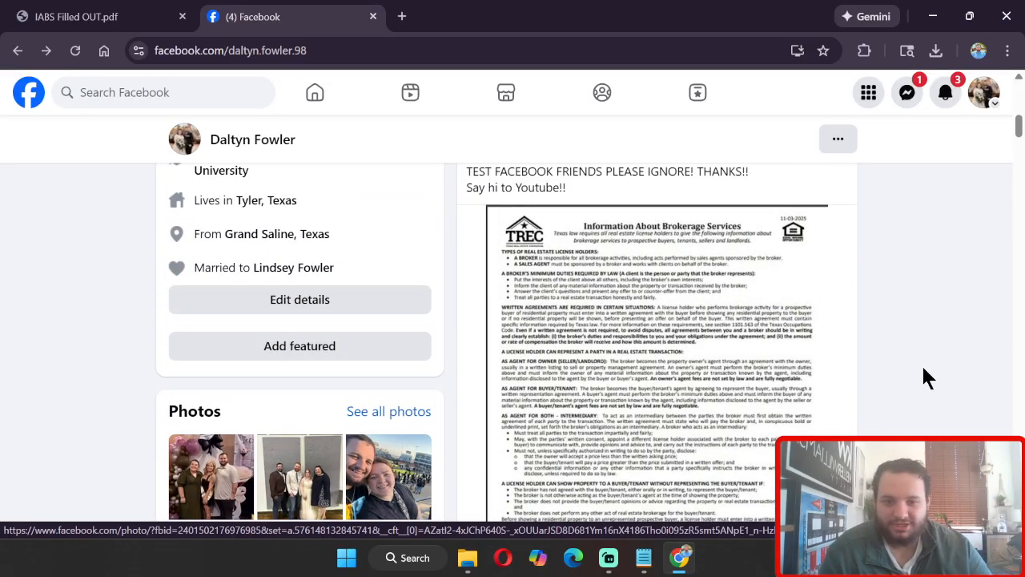
{"action": "scroll", "coordinate": [874, 360], "scroll_direction": "down", "scroll_amount": 1}
{"action": "scroll", "coordinate": [873, 361], "scroll_direction": "up", "scroll_amount": 2}
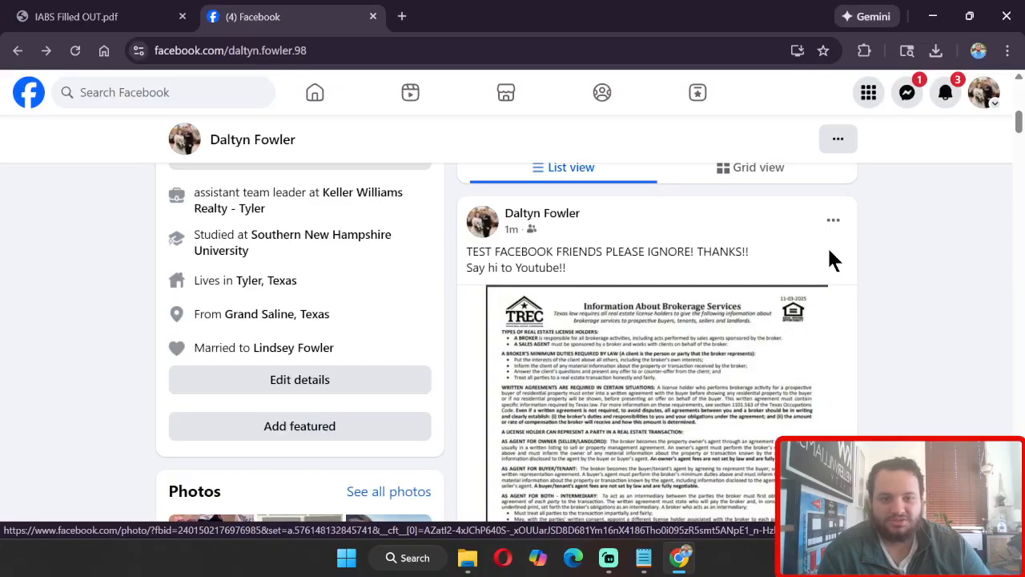
{"action": "left_click", "coordinate": [833, 223]}
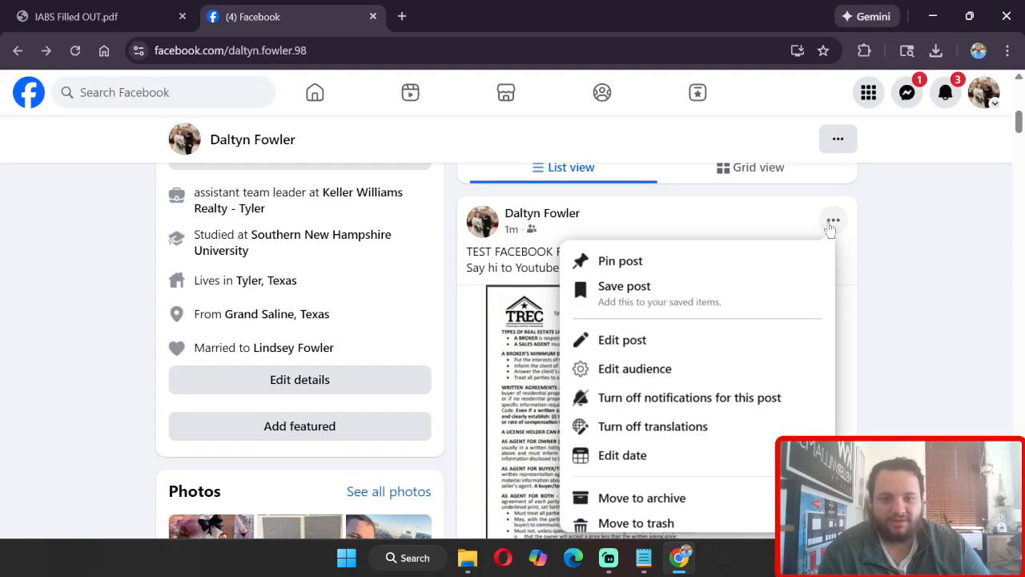
{"action": "left_click", "coordinate": [898, 225]}
{"action": "scroll", "coordinate": [569, 381], "scroll_direction": "down", "scroll_amount": 4}
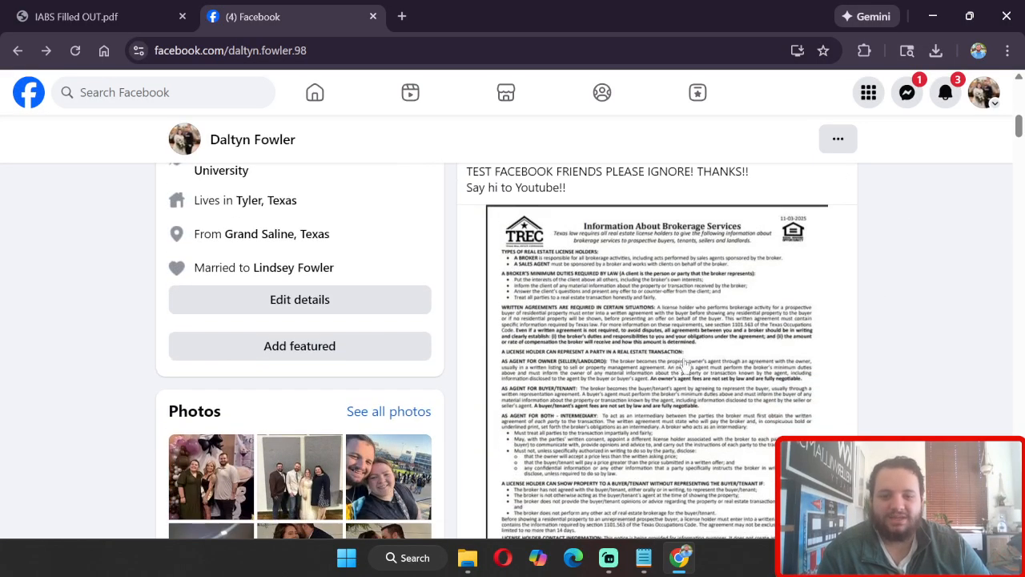
{"action": "scroll", "coordinate": [793, 400], "scroll_direction": "up", "scroll_amount": 5}
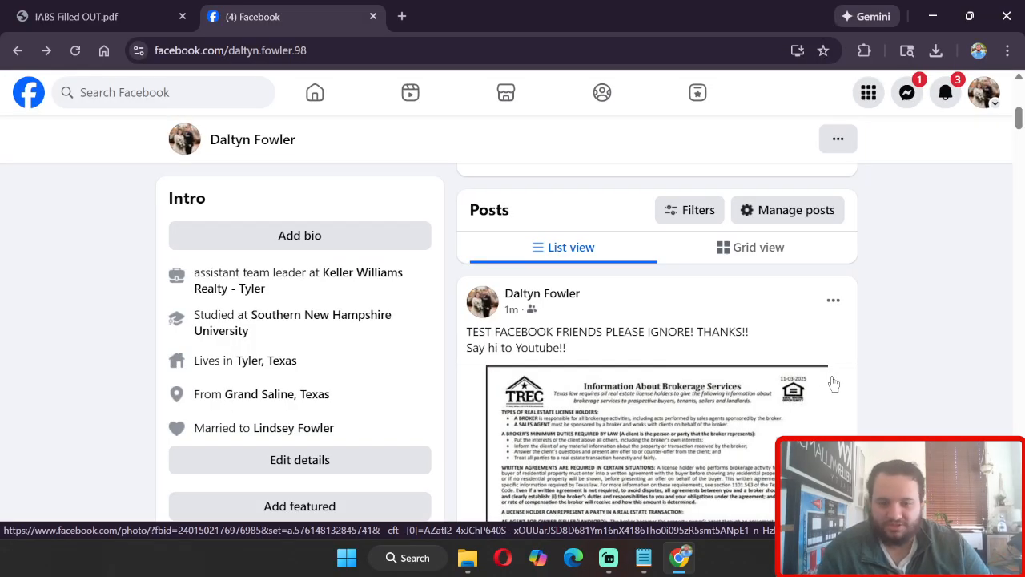
{"action": "scroll", "coordinate": [903, 376], "scroll_direction": "down", "scroll_amount": 3}
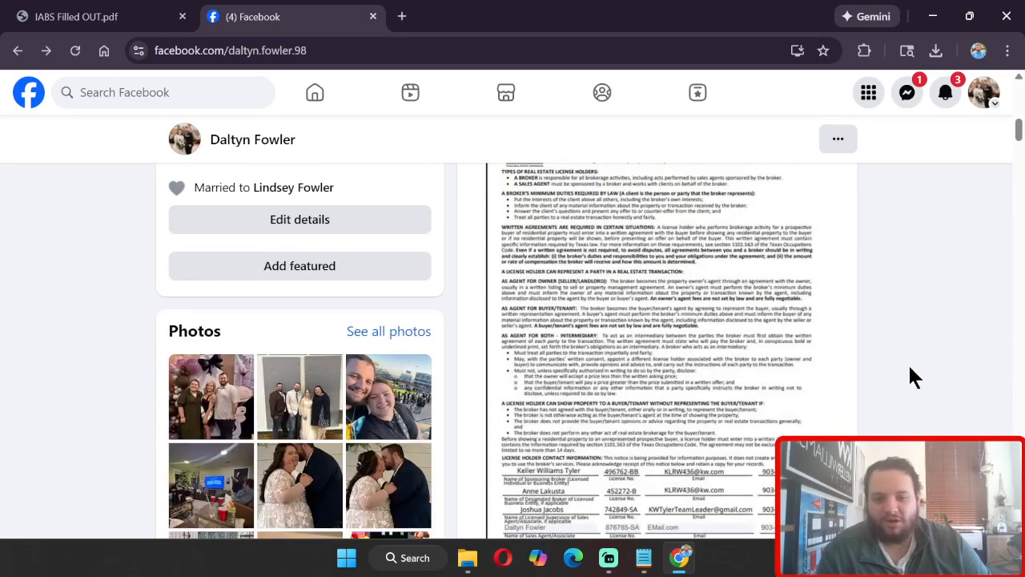
{"action": "scroll", "coordinate": [913, 373], "scroll_direction": "down", "scroll_amount": 1}
{"action": "scroll", "coordinate": [920, 366], "scroll_direction": "up", "scroll_amount": 4}
{"action": "scroll", "coordinate": [897, 371], "scroll_direction": "down", "scroll_amount": 3}
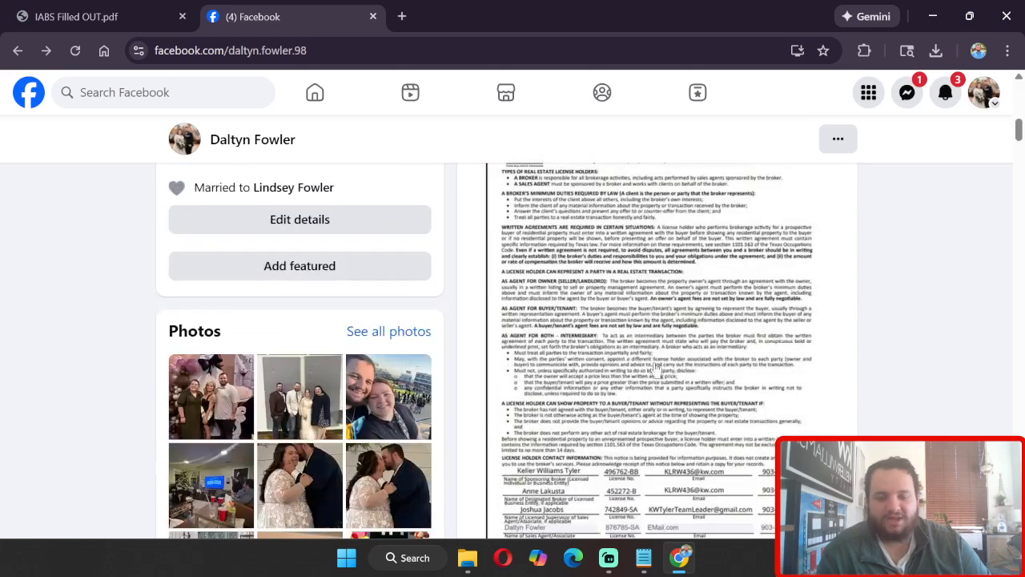
{"action": "scroll", "coordinate": [902, 312], "scroll_direction": "up", "scroll_amount": 2}
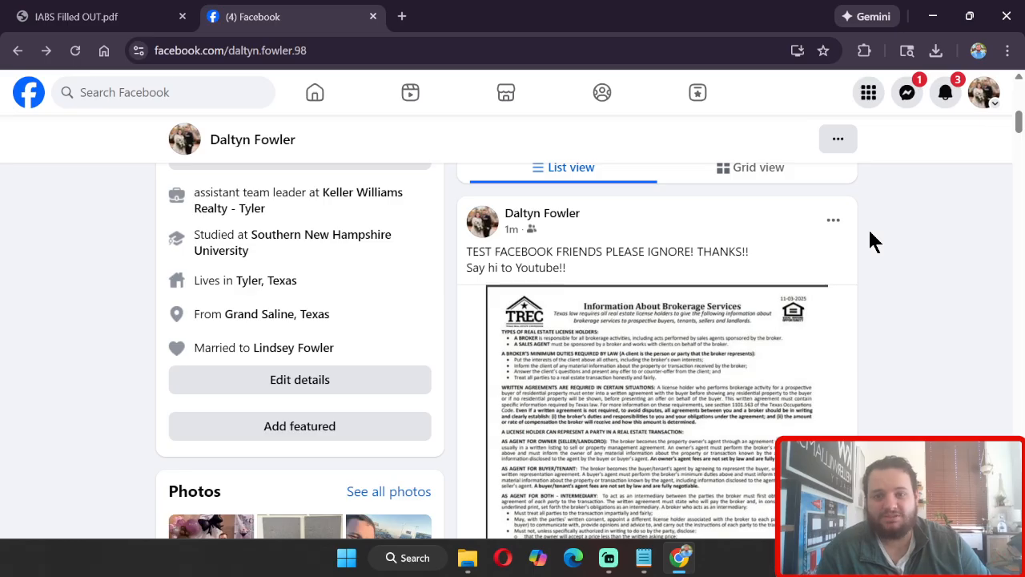
Step: Pin the new post to the top of the profile
{"action": "scroll", "coordinate": [879, 280], "scroll_direction": "up", "scroll_amount": 3}
{"action": "scroll", "coordinate": [884, 299], "scroll_direction": "down", "scroll_amount": 2}
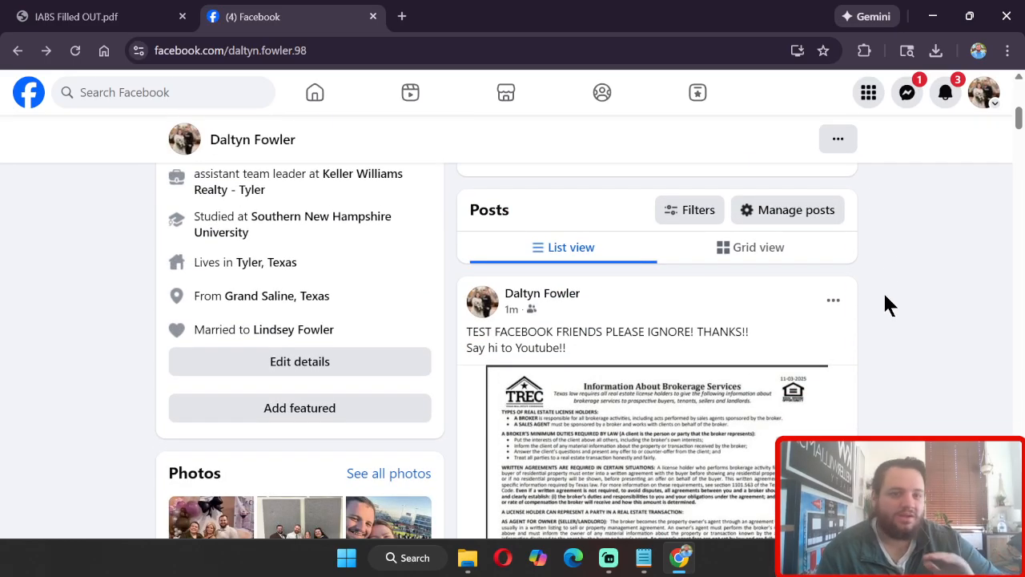
{"action": "left_click", "coordinate": [835, 302]}
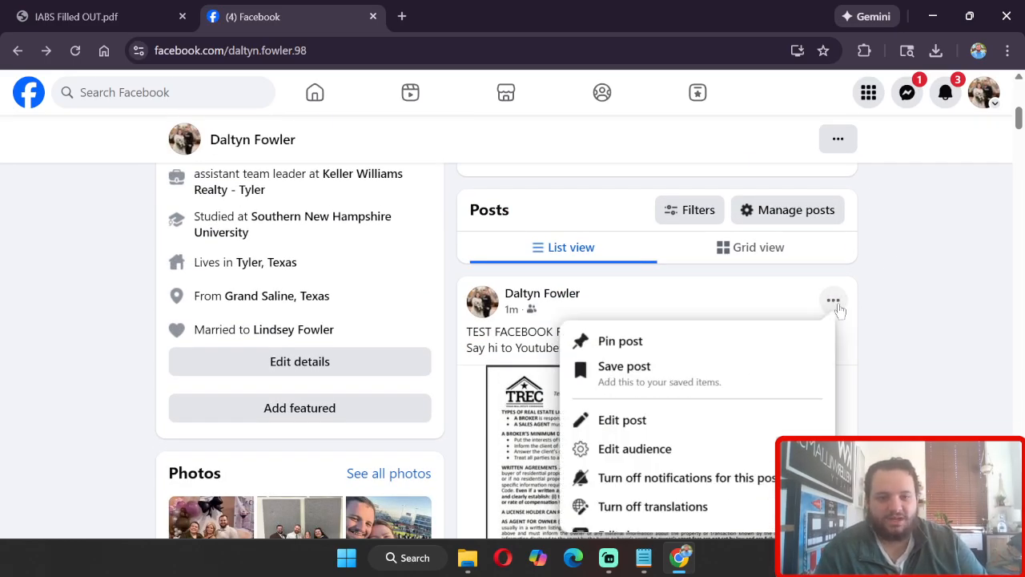
{"action": "left_click", "coordinate": [725, 342]}
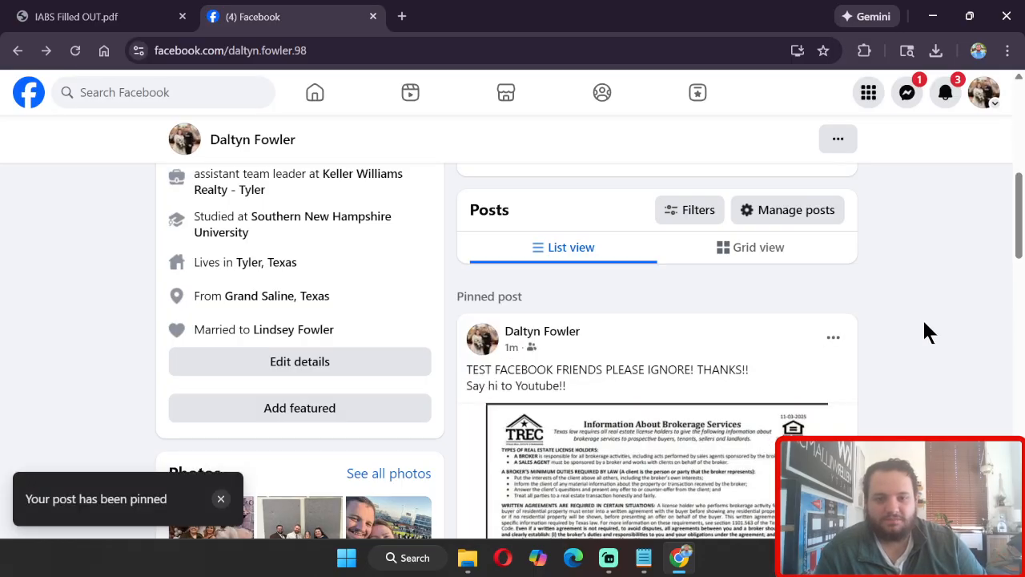
Step: Scroll through the pinned post and the profile page
{"action": "scroll", "coordinate": [922, 321], "scroll_direction": "down", "scroll_amount": 10}
{"action": "scroll", "coordinate": [877, 373], "scroll_direction": "up", "scroll_amount": 10}
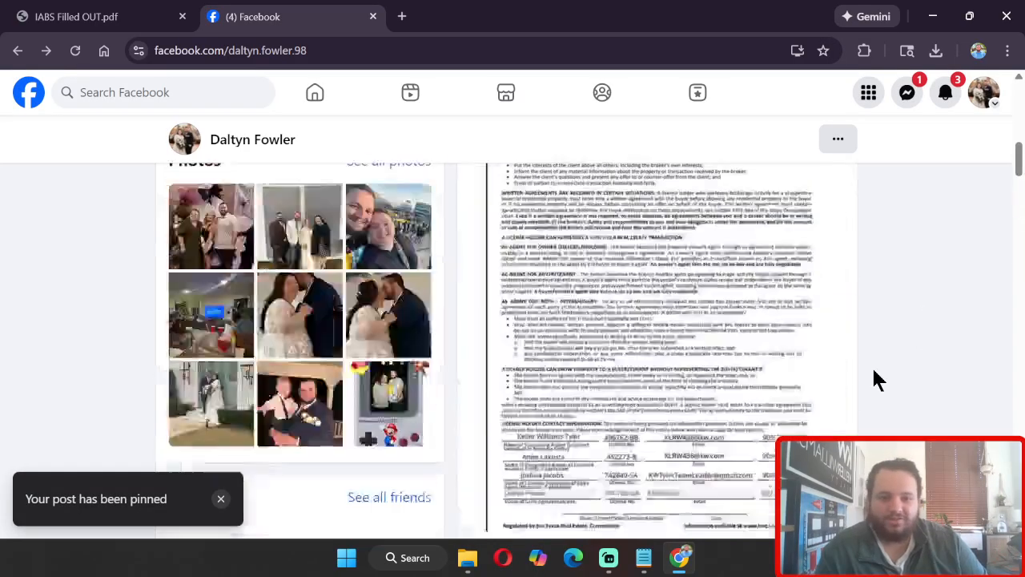
{"action": "scroll", "coordinate": [877, 377], "scroll_direction": "down", "scroll_amount": 3}
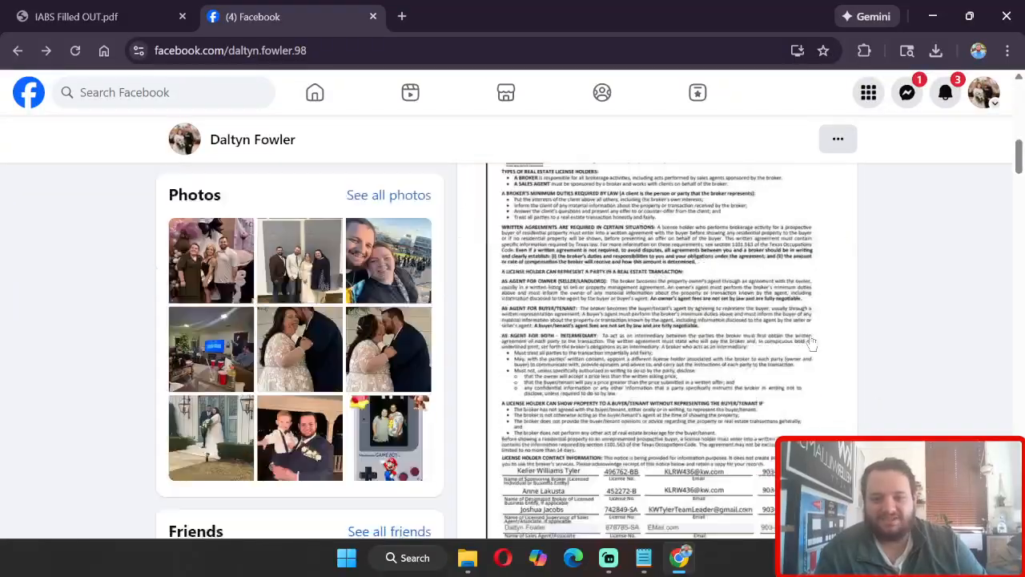
{"action": "scroll", "coordinate": [893, 400], "scroll_direction": "up", "scroll_amount": 3}
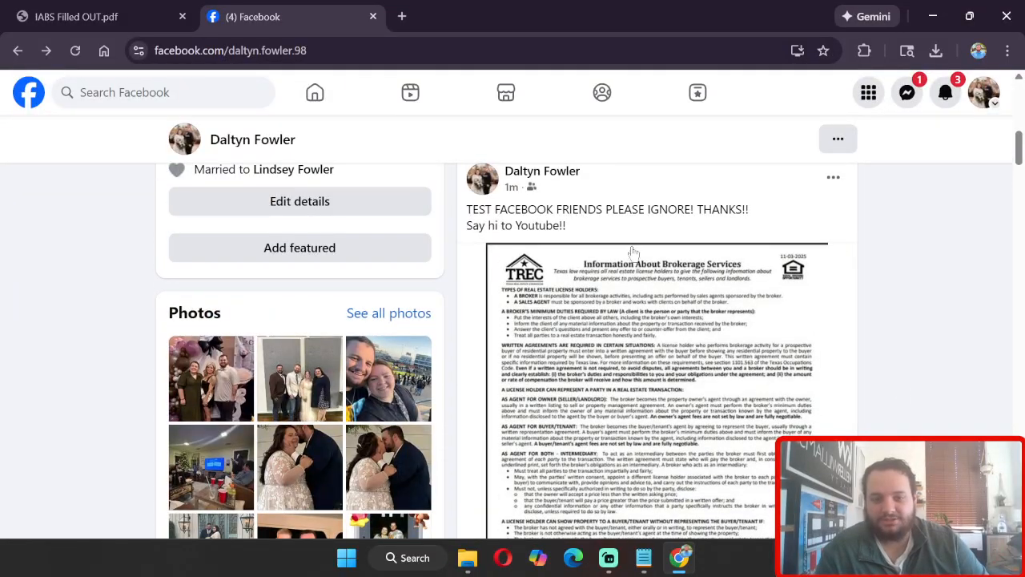
{"action": "scroll", "coordinate": [969, 280], "scroll_direction": "down", "scroll_amount": 1}
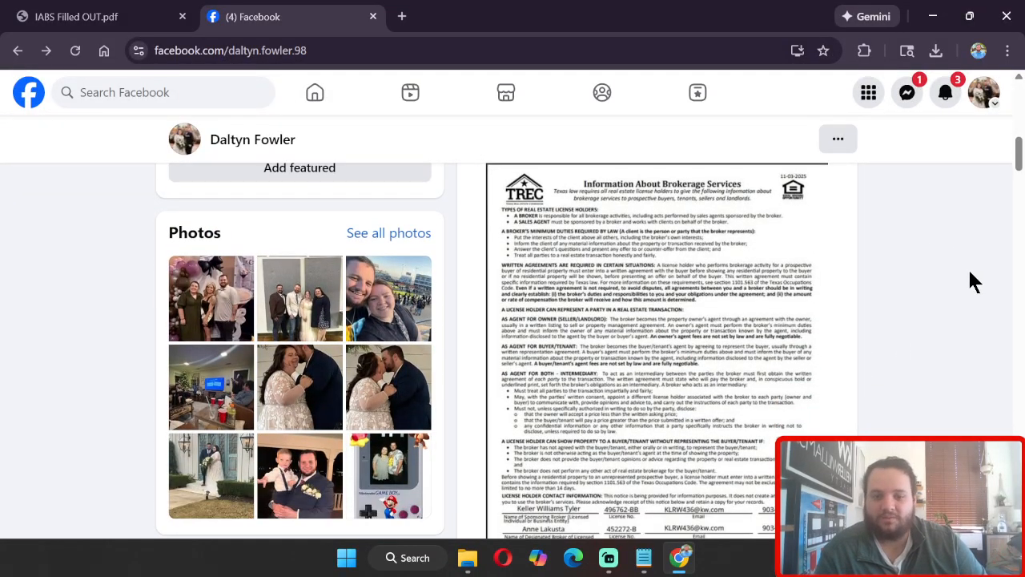
{"action": "scroll", "coordinate": [969, 274], "scroll_direction": "down", "scroll_amount": 1}
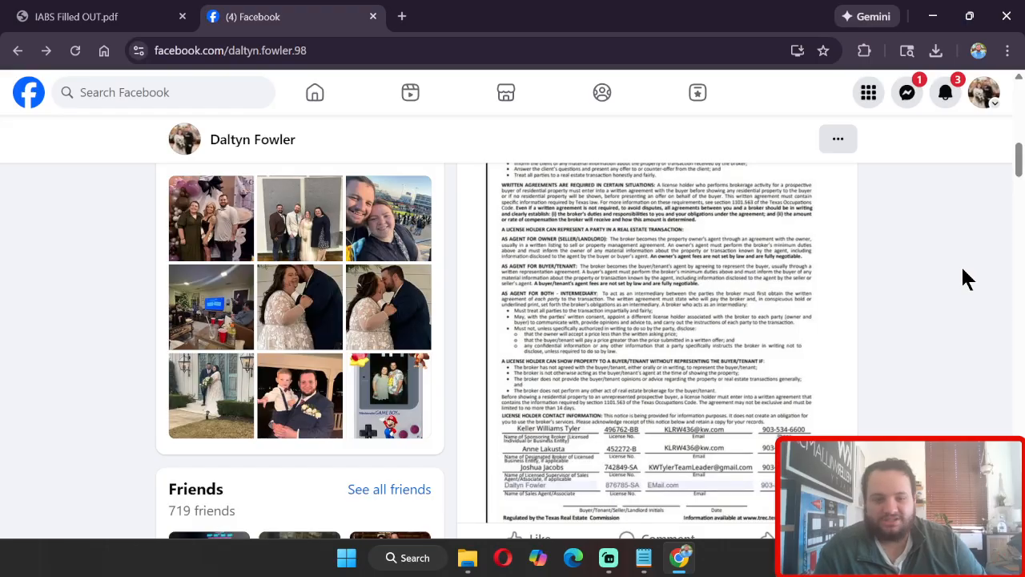
{"action": "scroll", "coordinate": [965, 276], "scroll_direction": "up", "scroll_amount": 6}
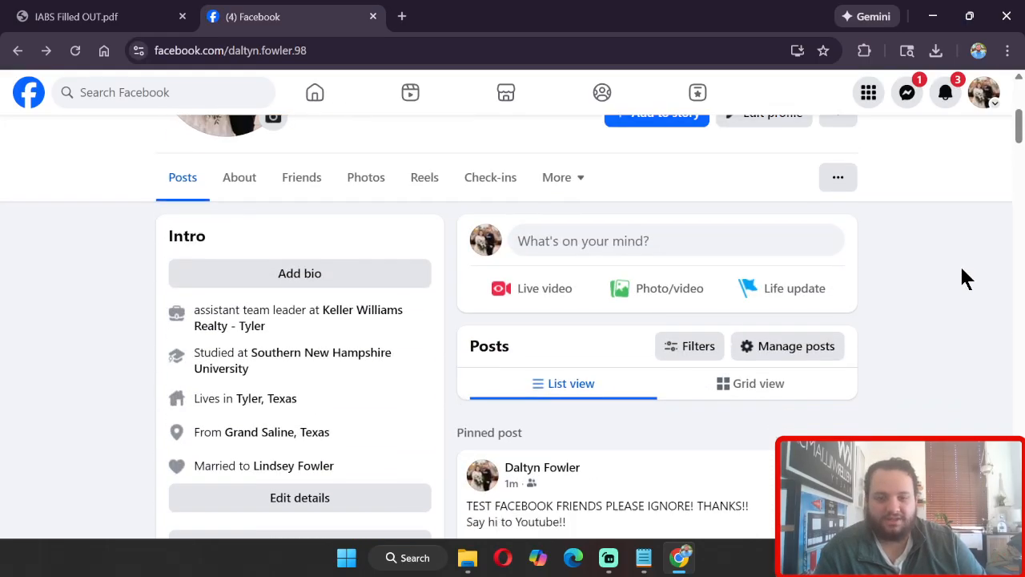
{"action": "scroll", "coordinate": [960, 263], "scroll_direction": "down", "scroll_amount": 5}
{"action": "scroll", "coordinate": [955, 264], "scroll_direction": "up", "scroll_amount": 2}
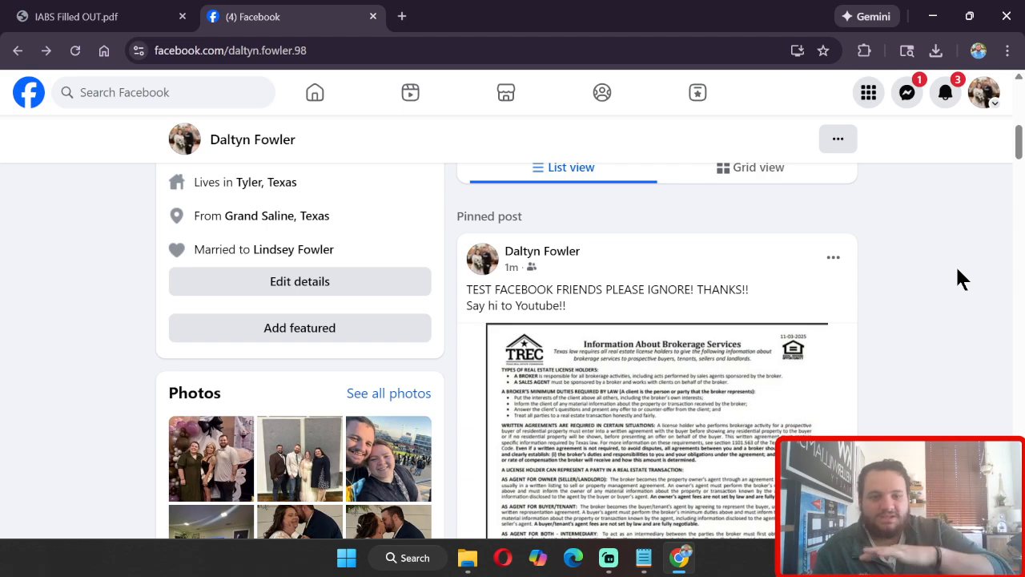
Step: Switch to Streamlabs Desktop
{"action": "left_click", "coordinate": [609, 557]}
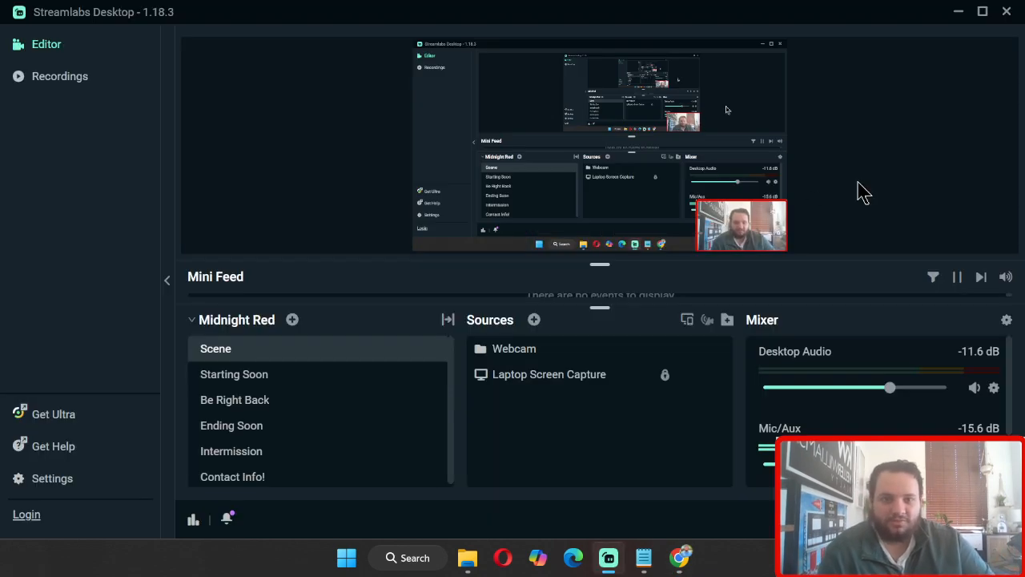